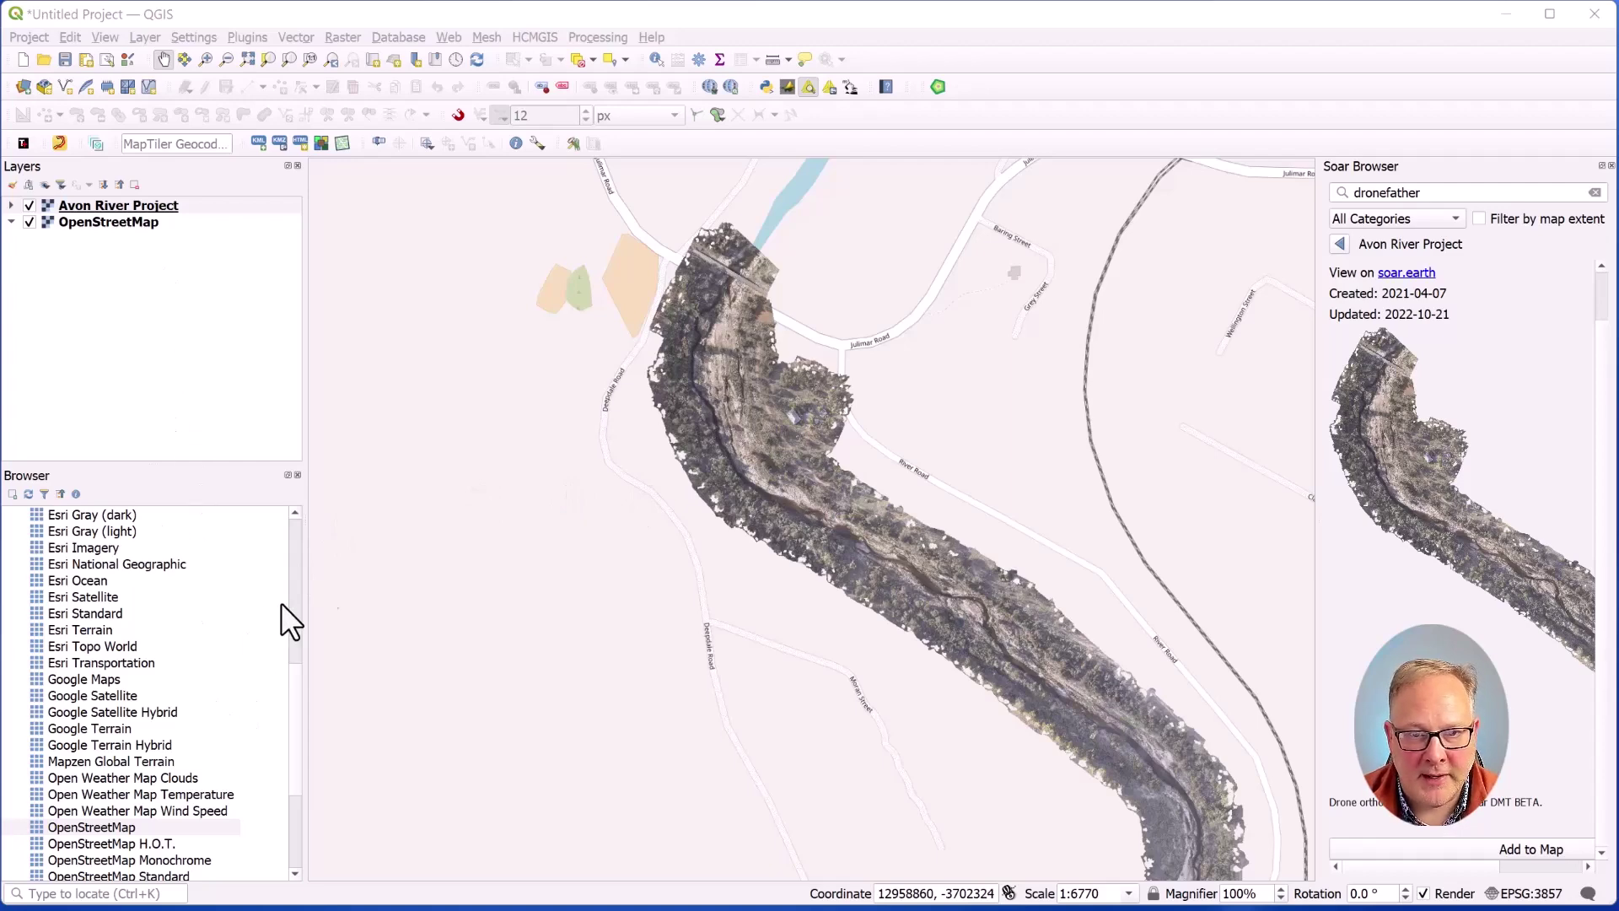
Start a new print layout from the Project menu
scroll(155, 599, up, 3)
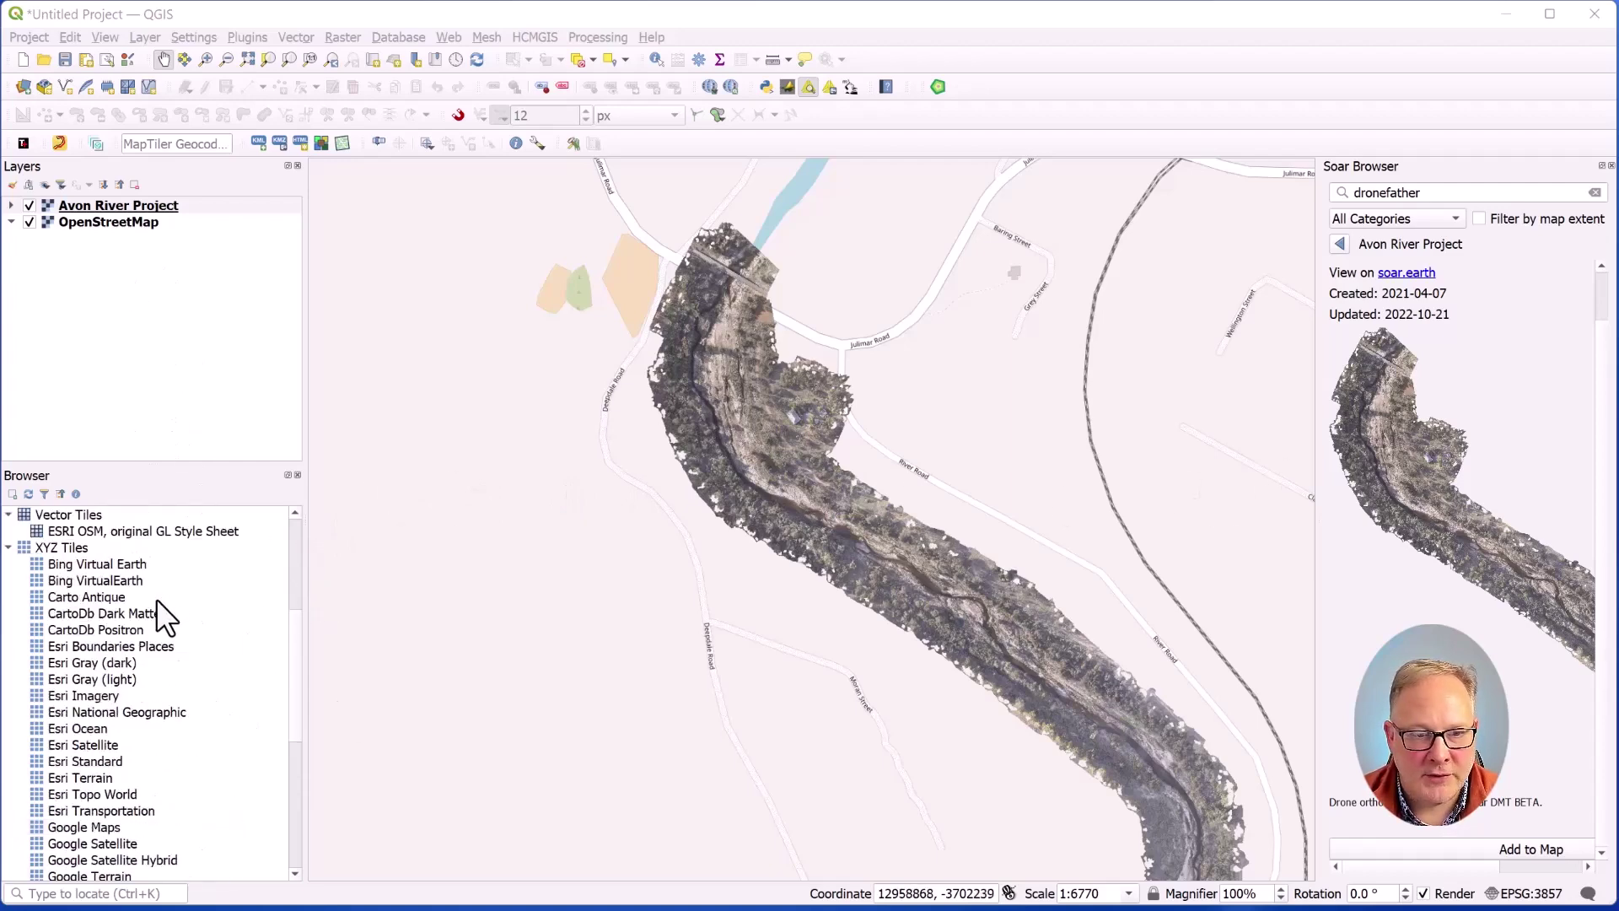
scroll(165, 599, down, 1)
scroll(165, 598, down, 2)
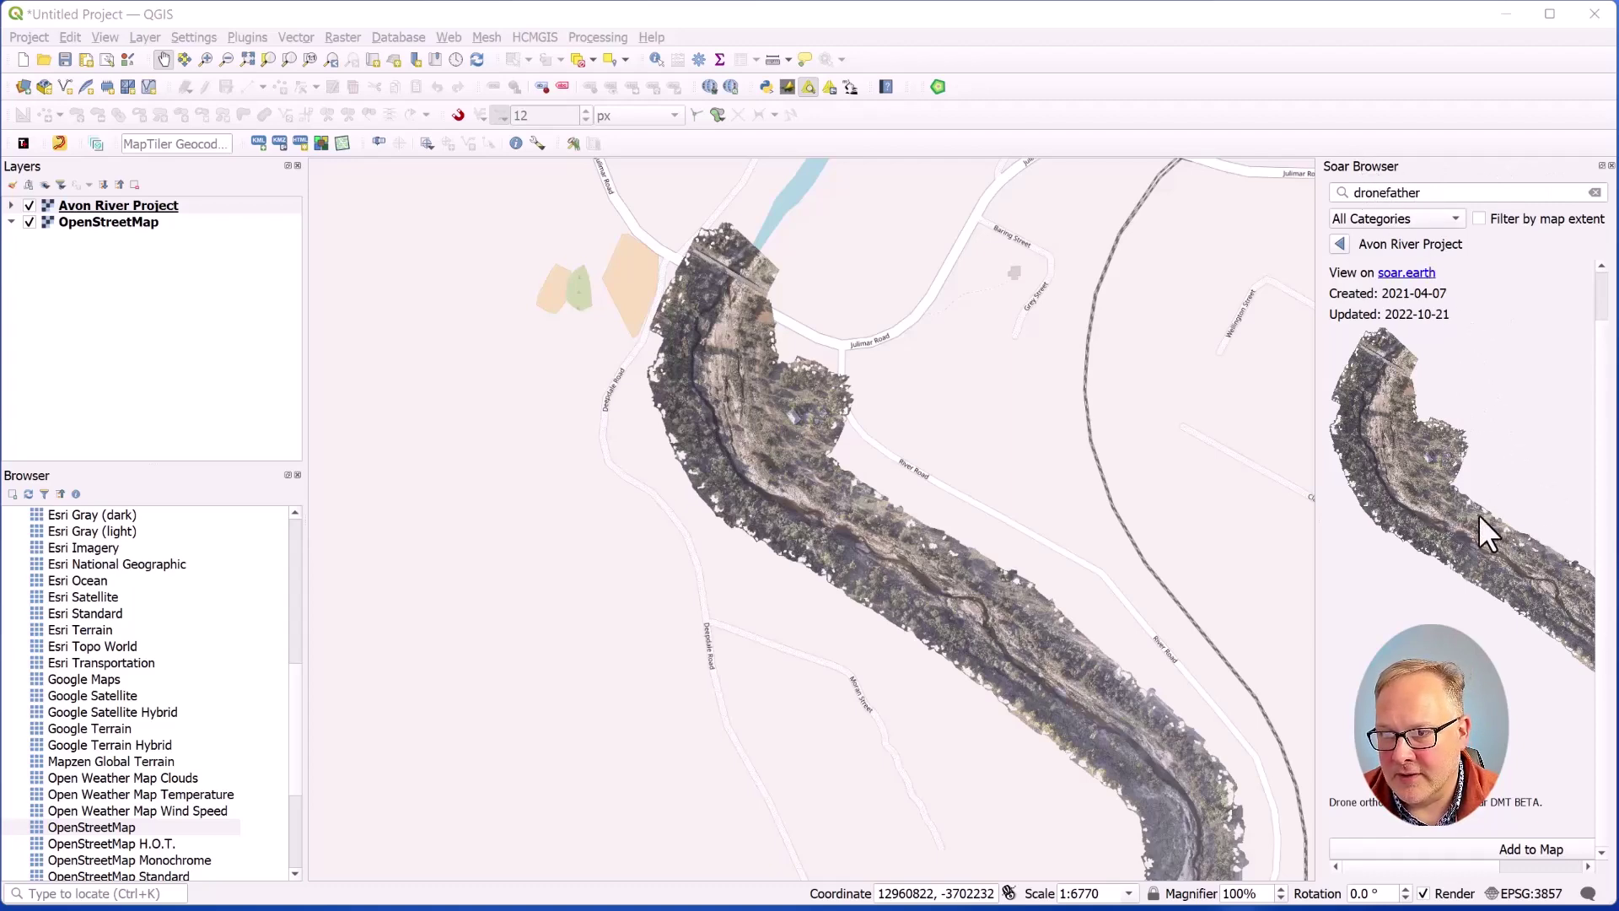
scroll(758, 405, up, 2)
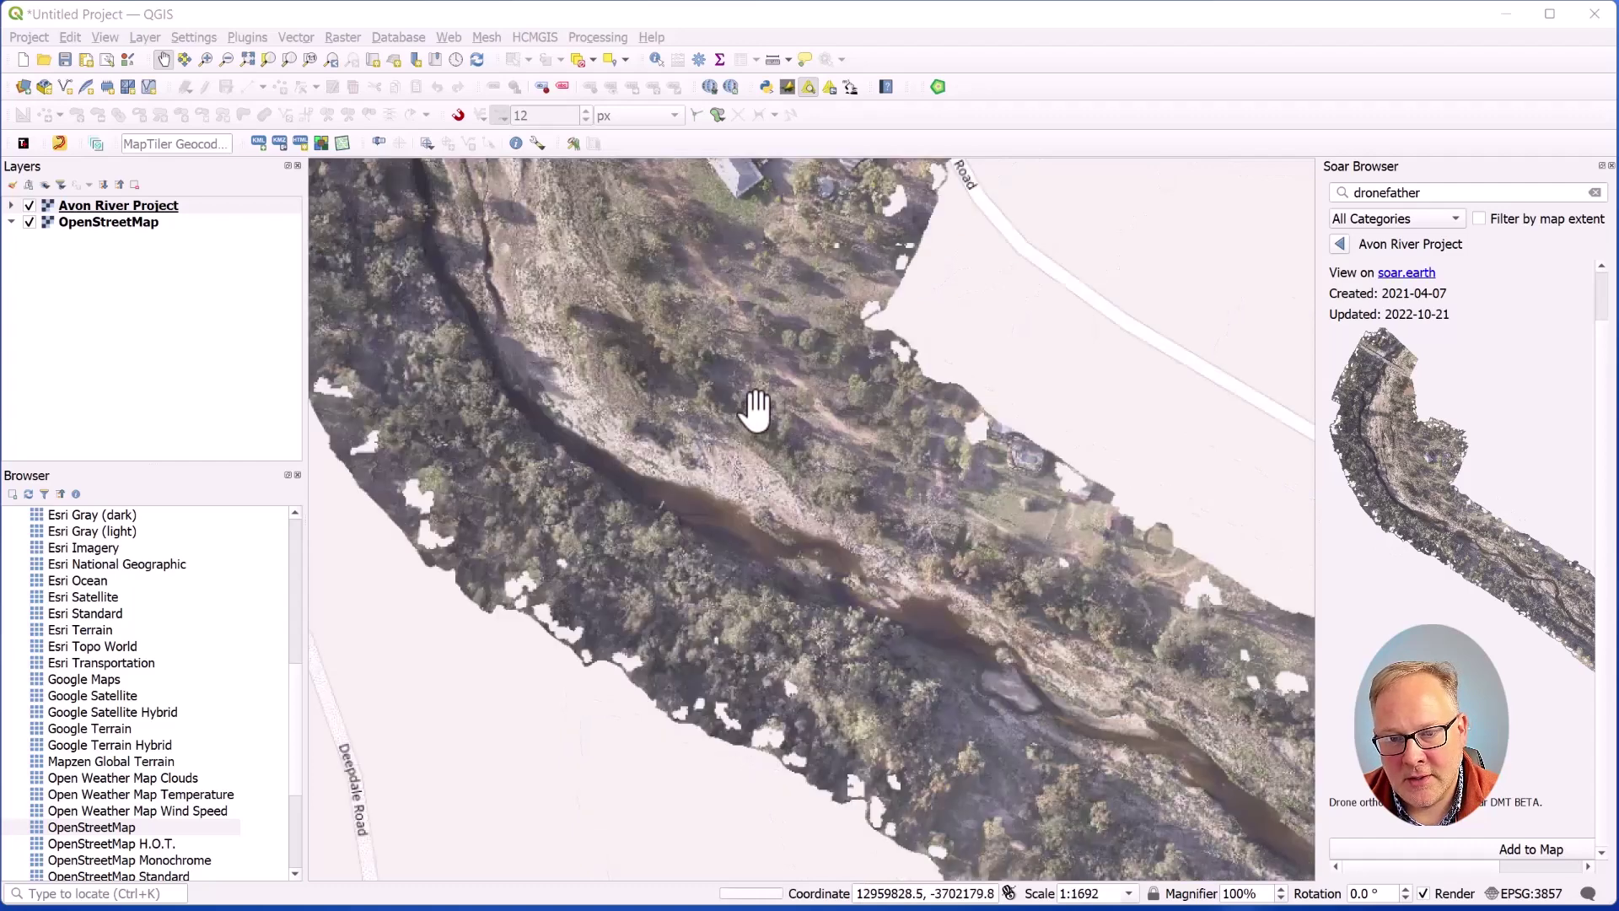
scroll(595, 435, down, 1)
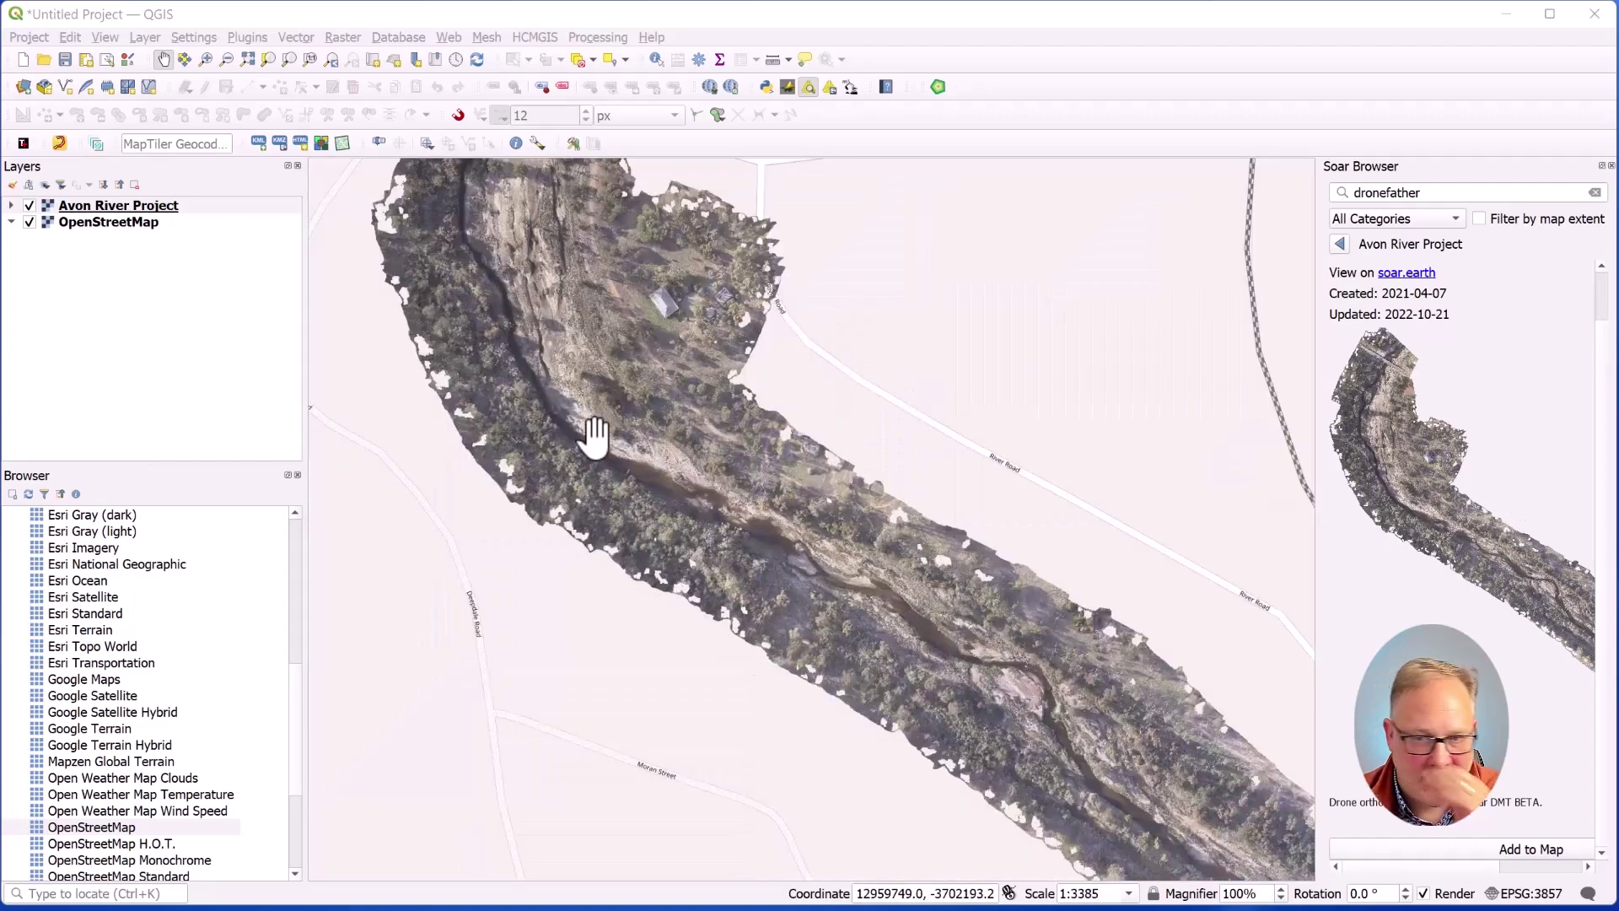
scroll(622, 481, down, 1)
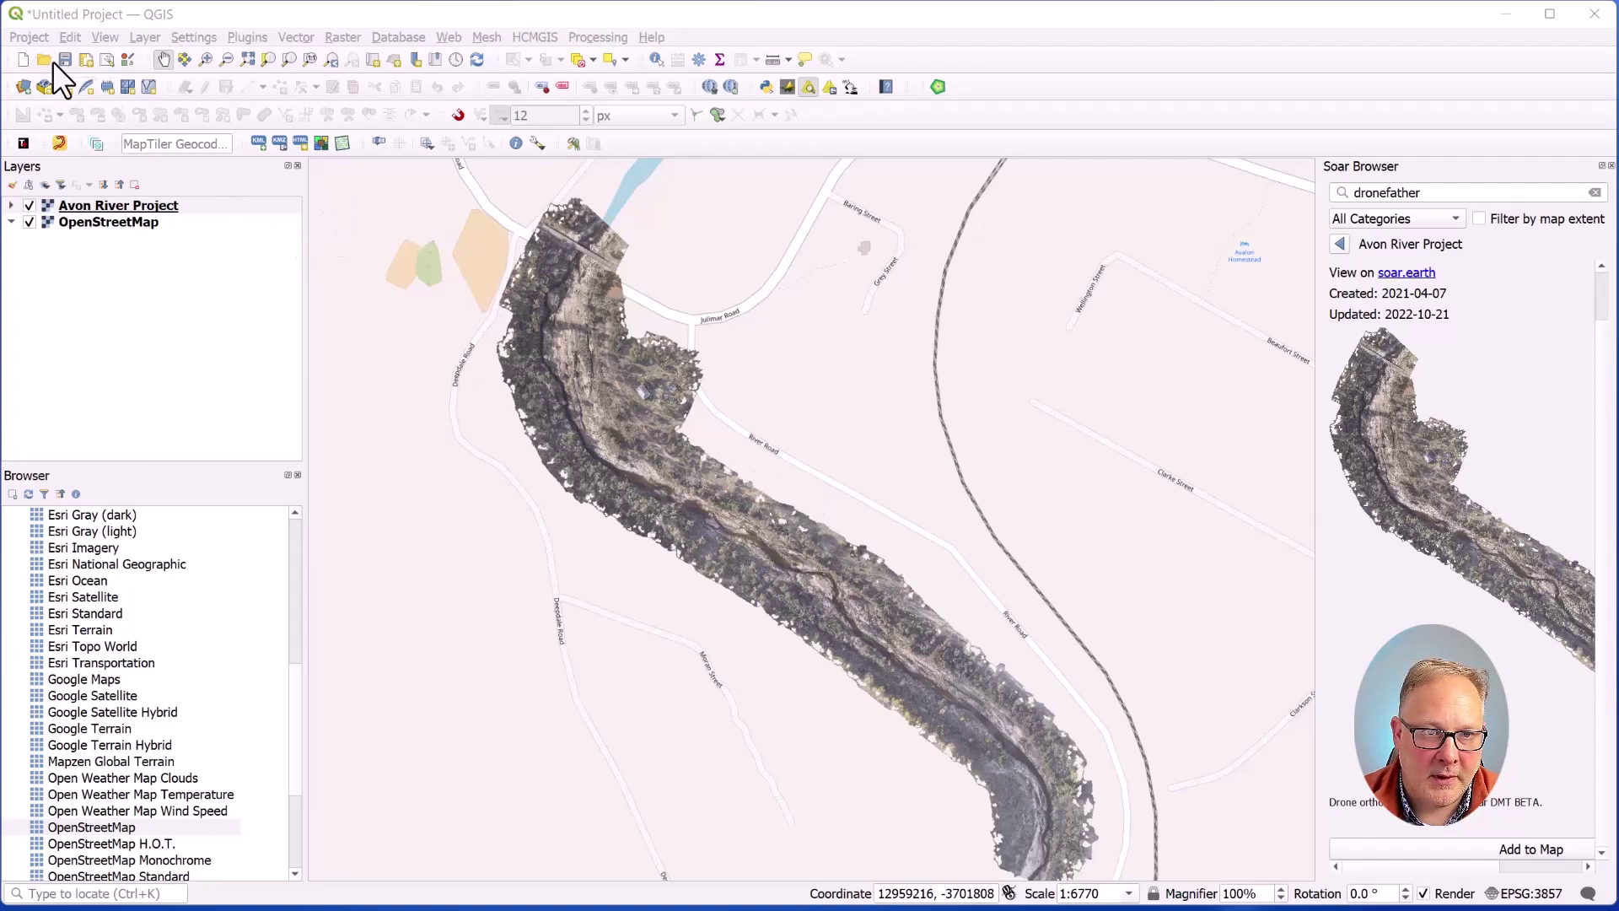
click(33, 37)
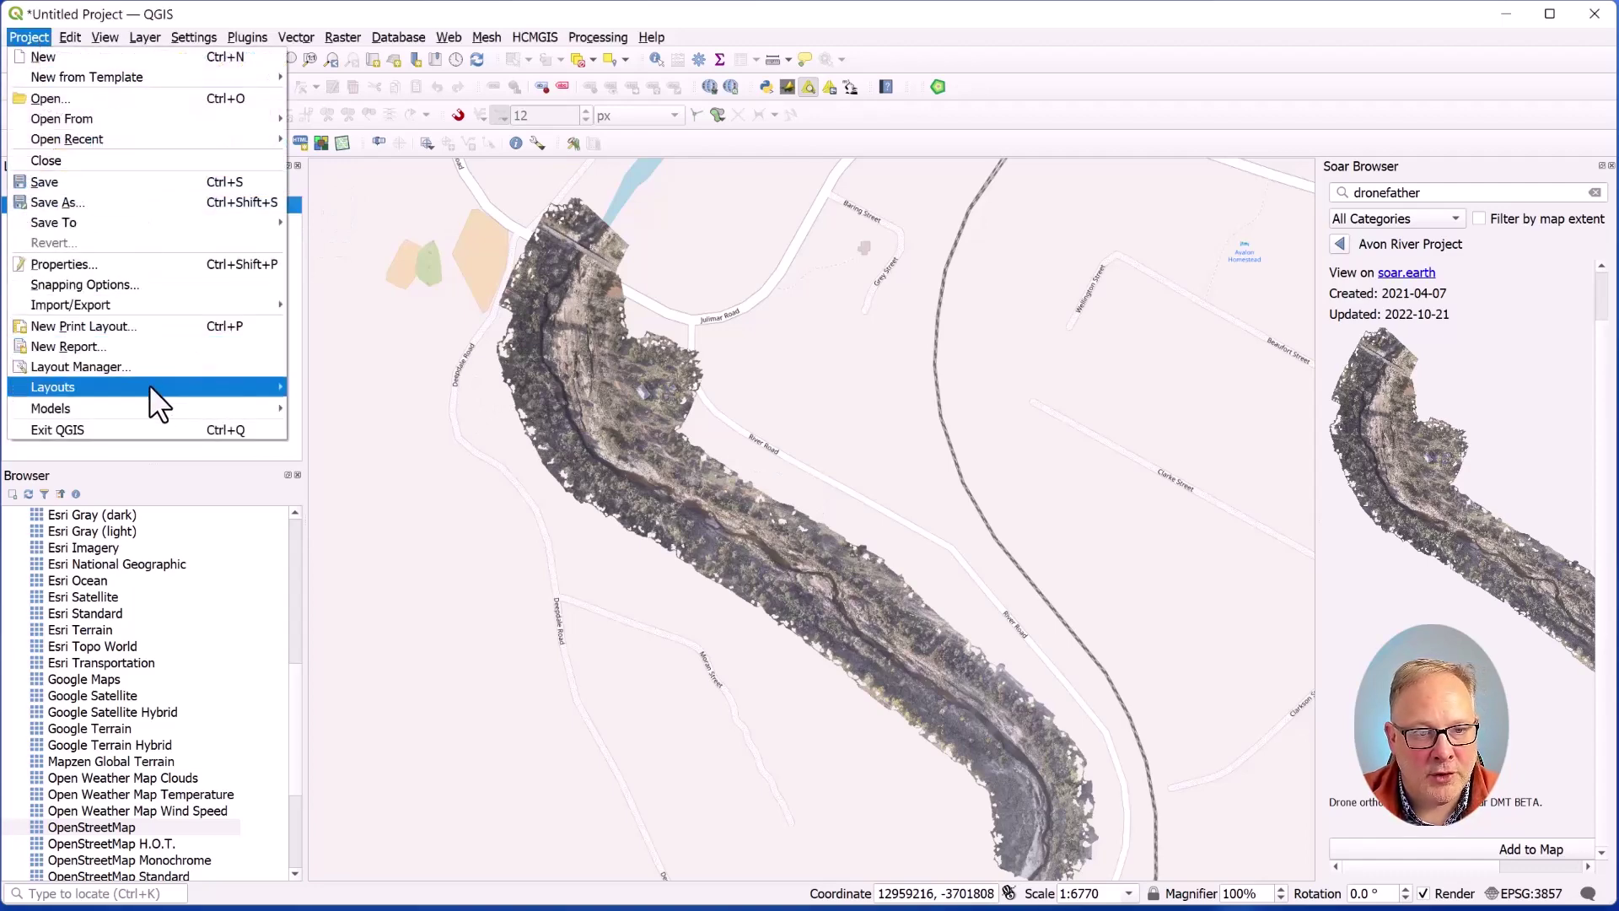
click(138, 325)
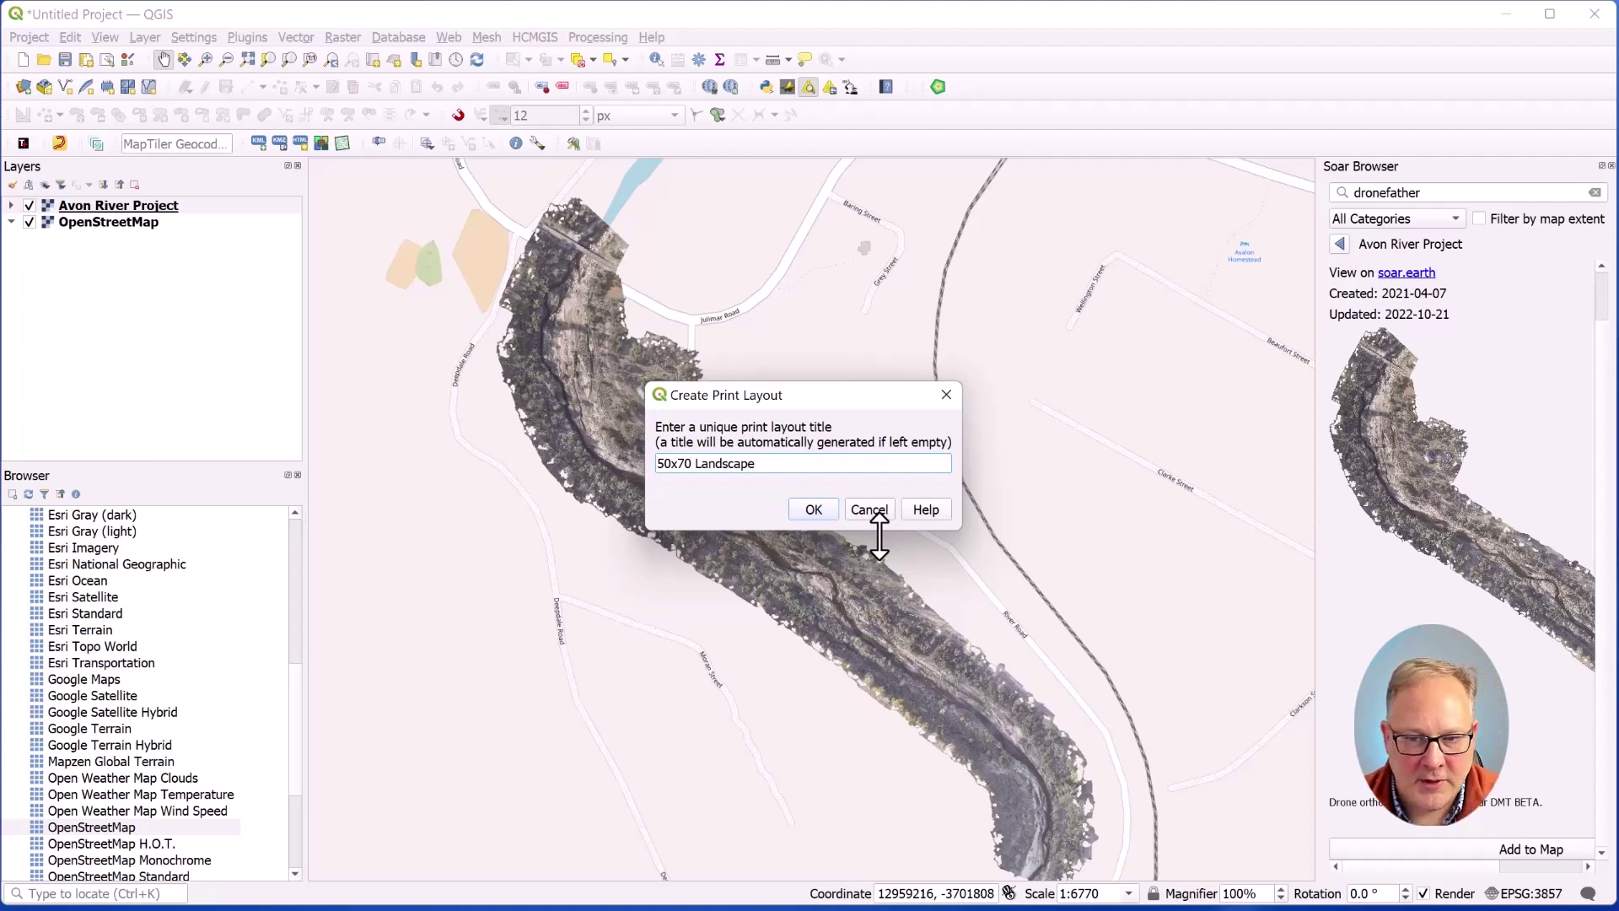
Title the layout '70x50 Landscape - Avon River' and create it
text(- Avon River)
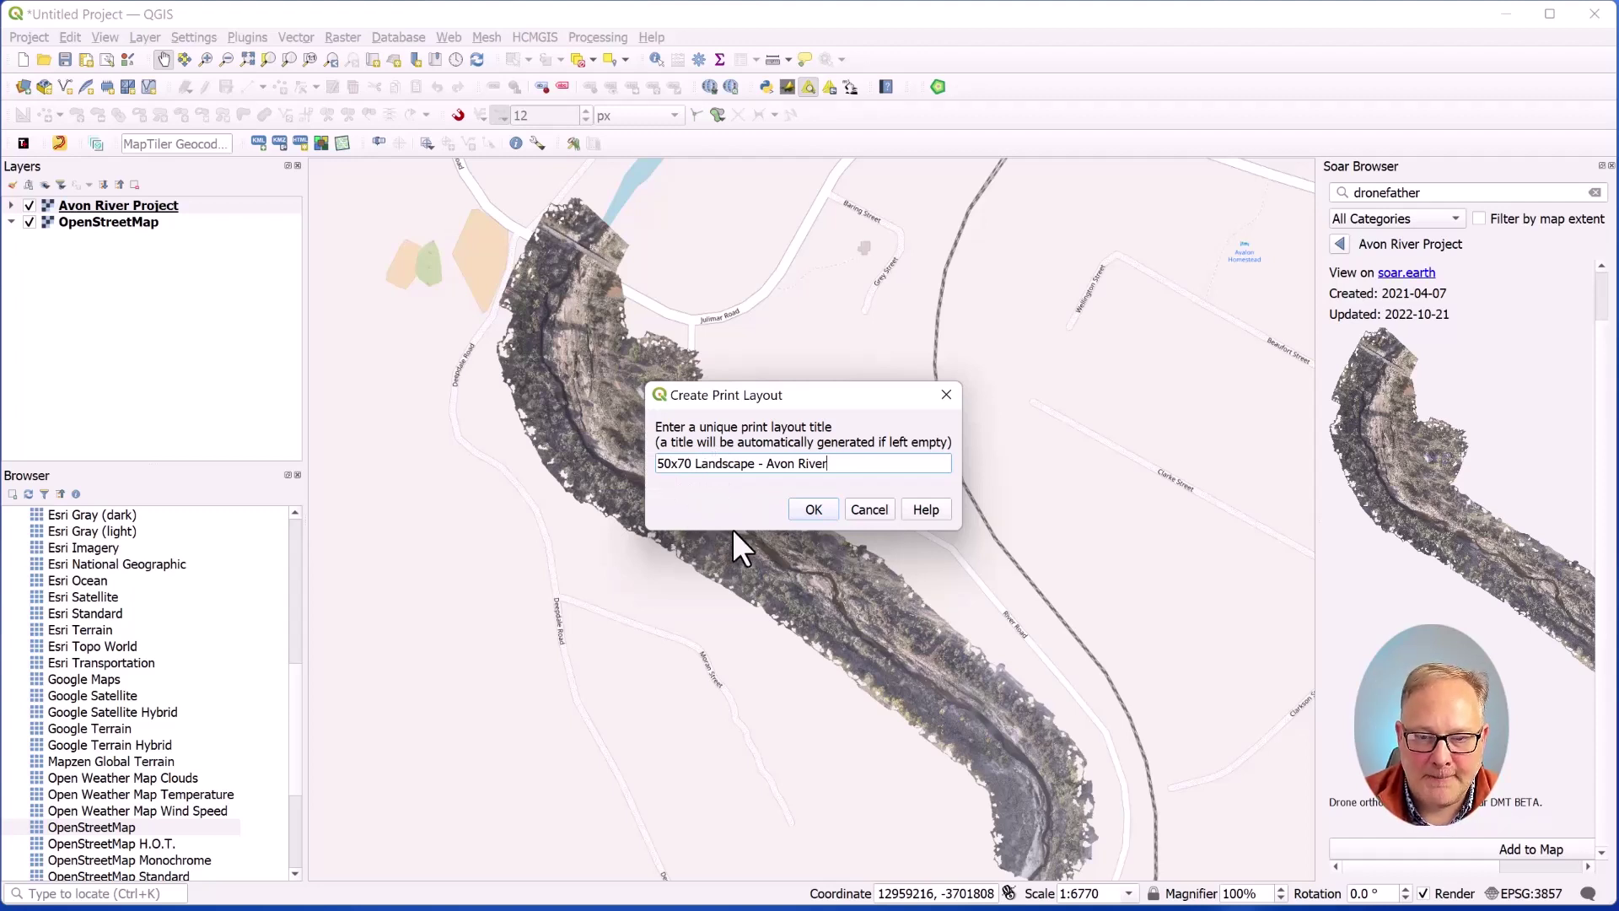
drag(657, 463, 694, 463)
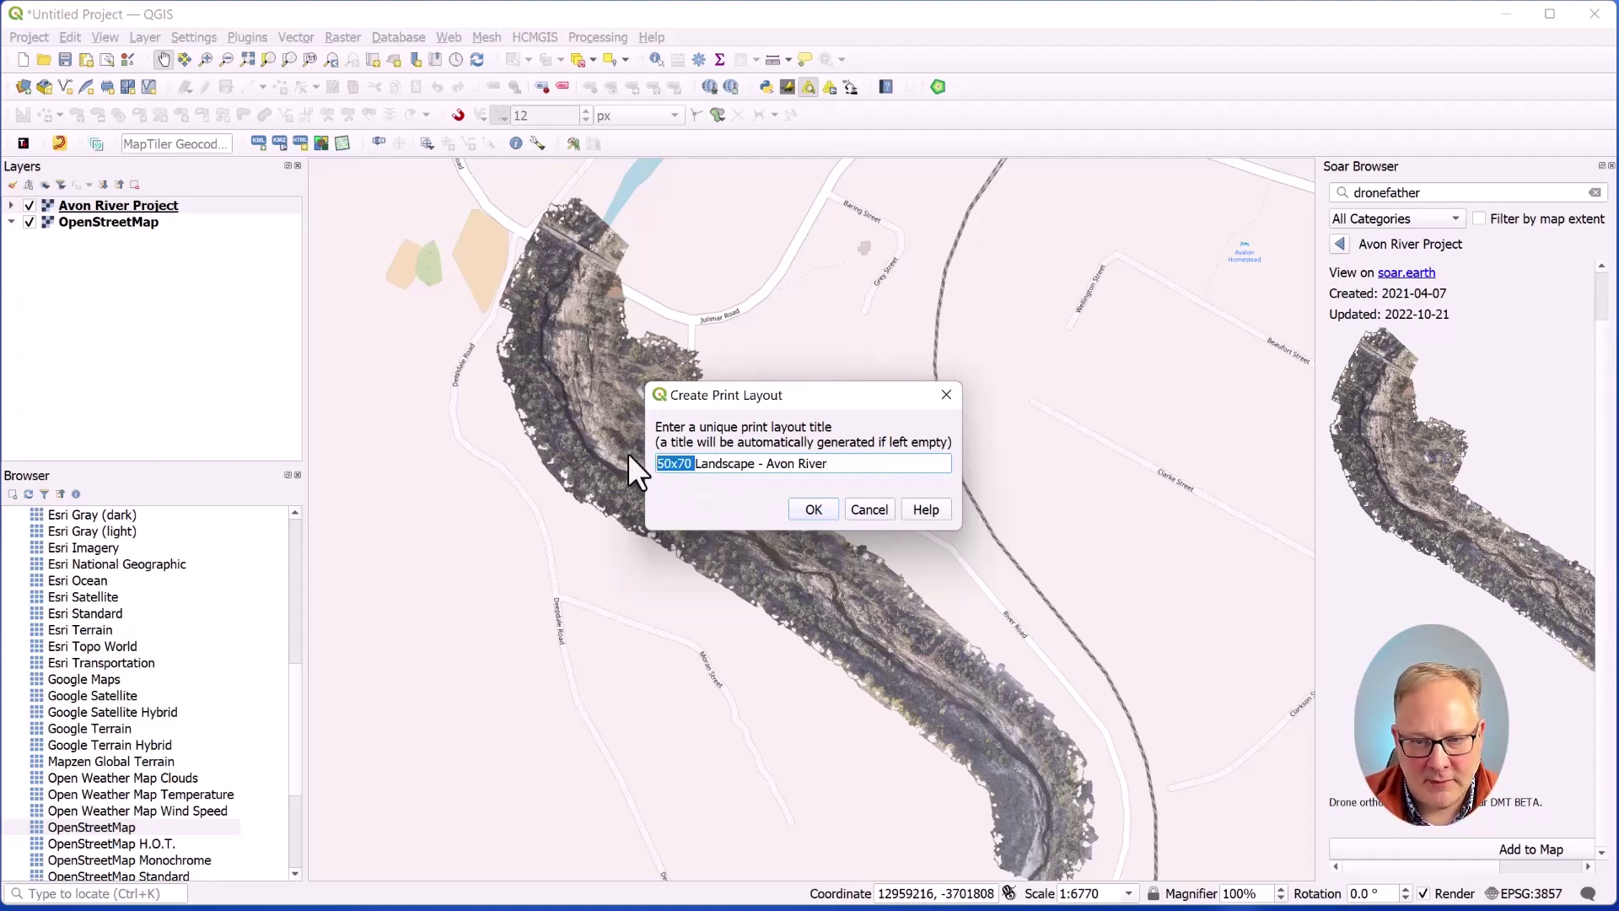
key(BackSpace)
text(70)
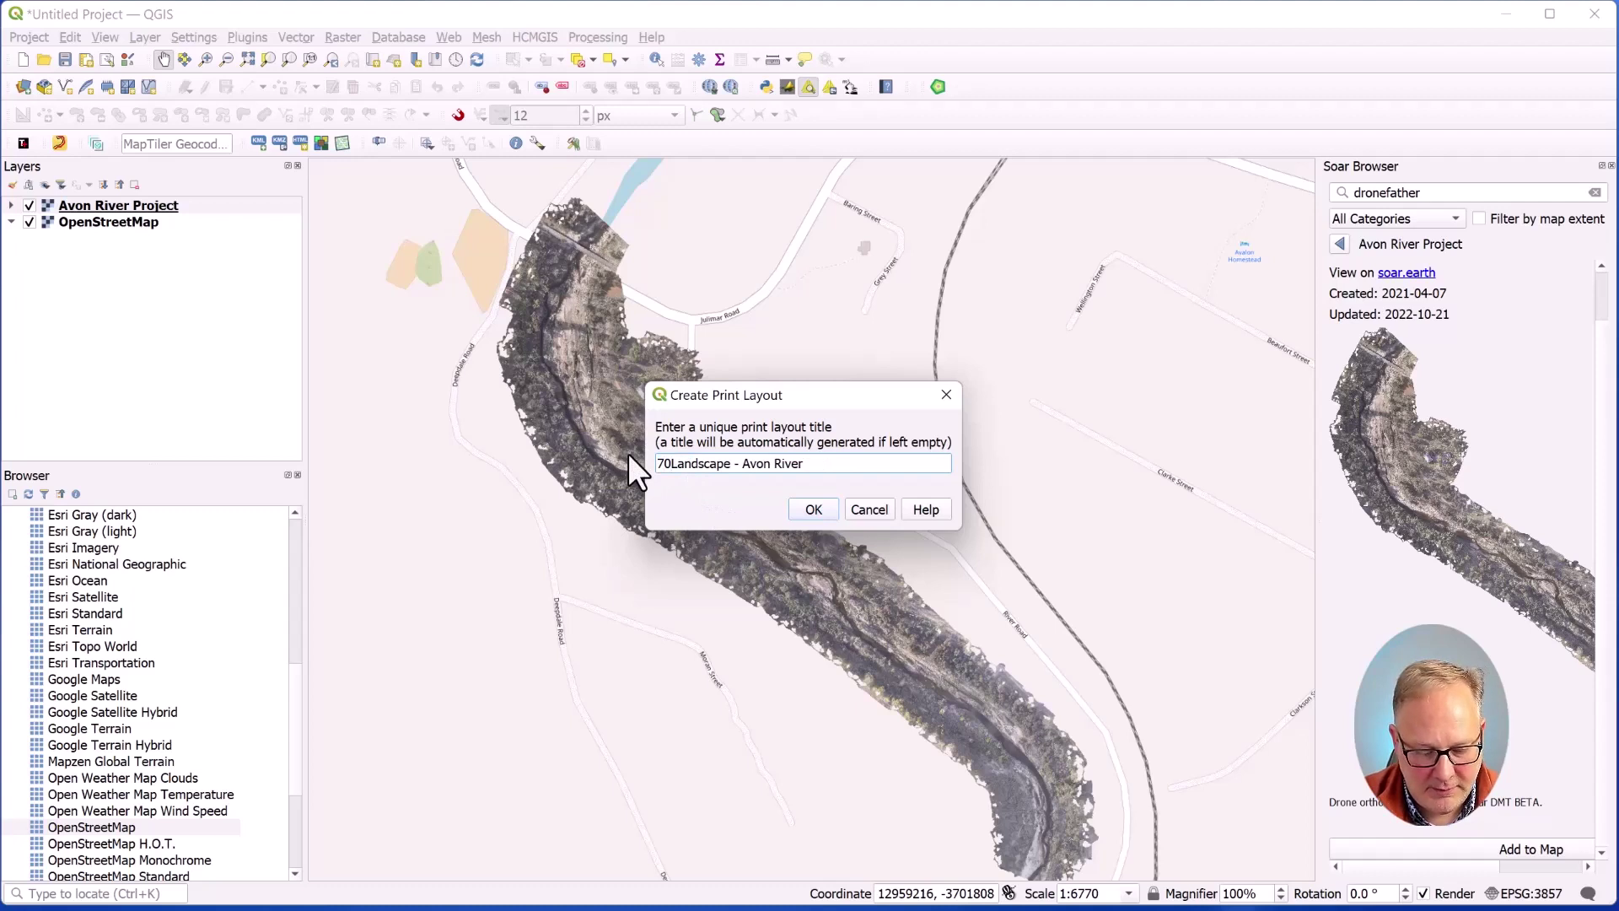
text(x50)
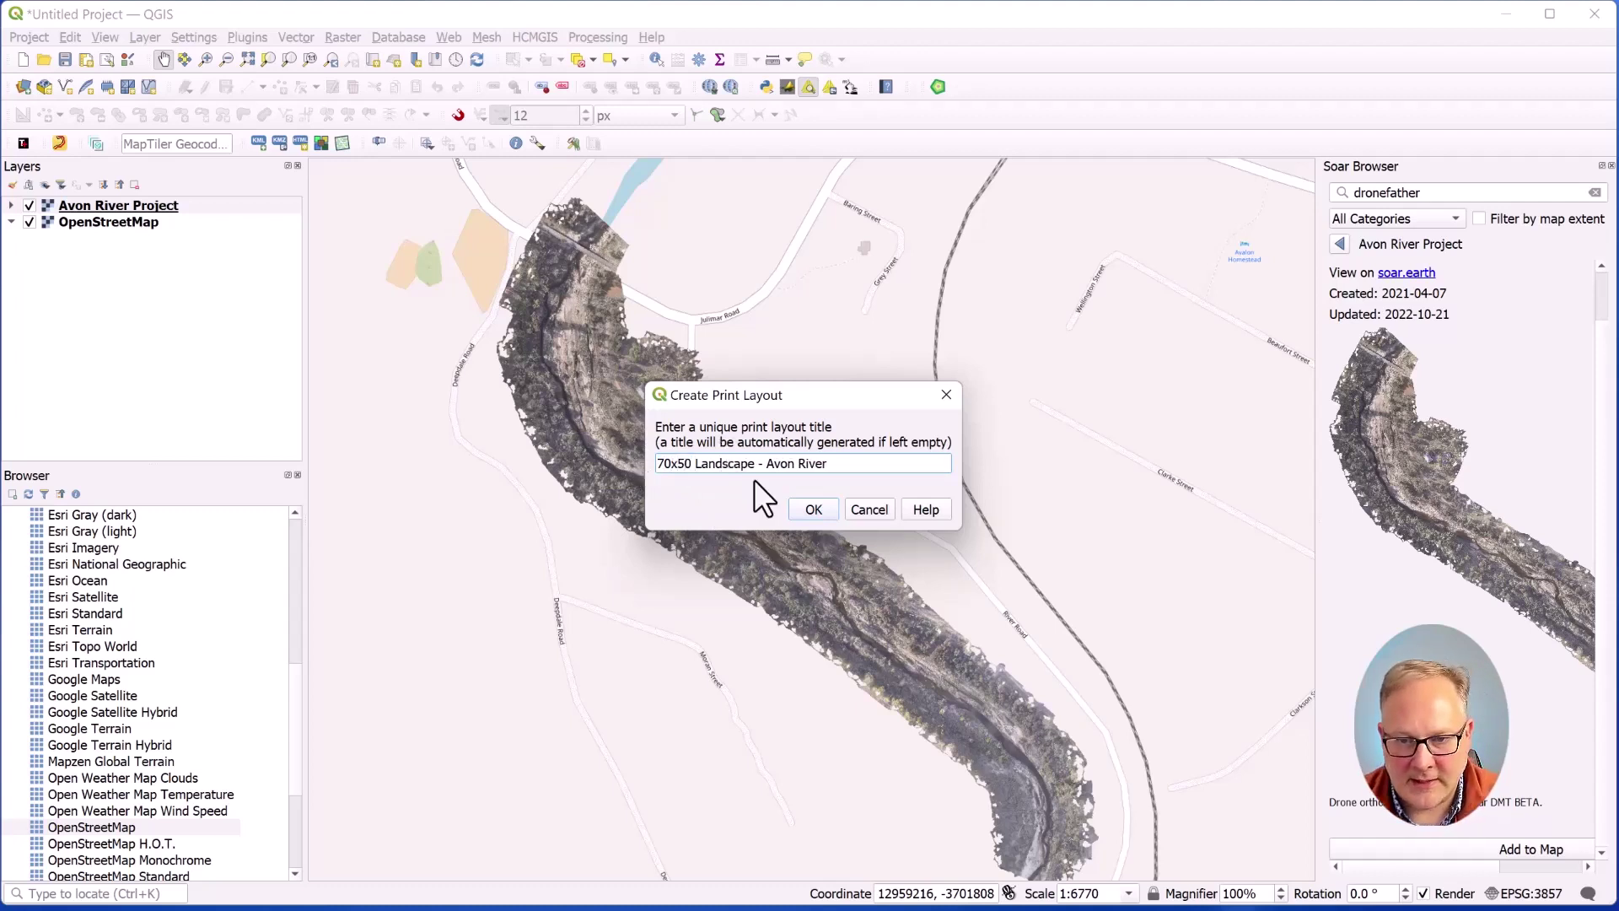
click(814, 509)
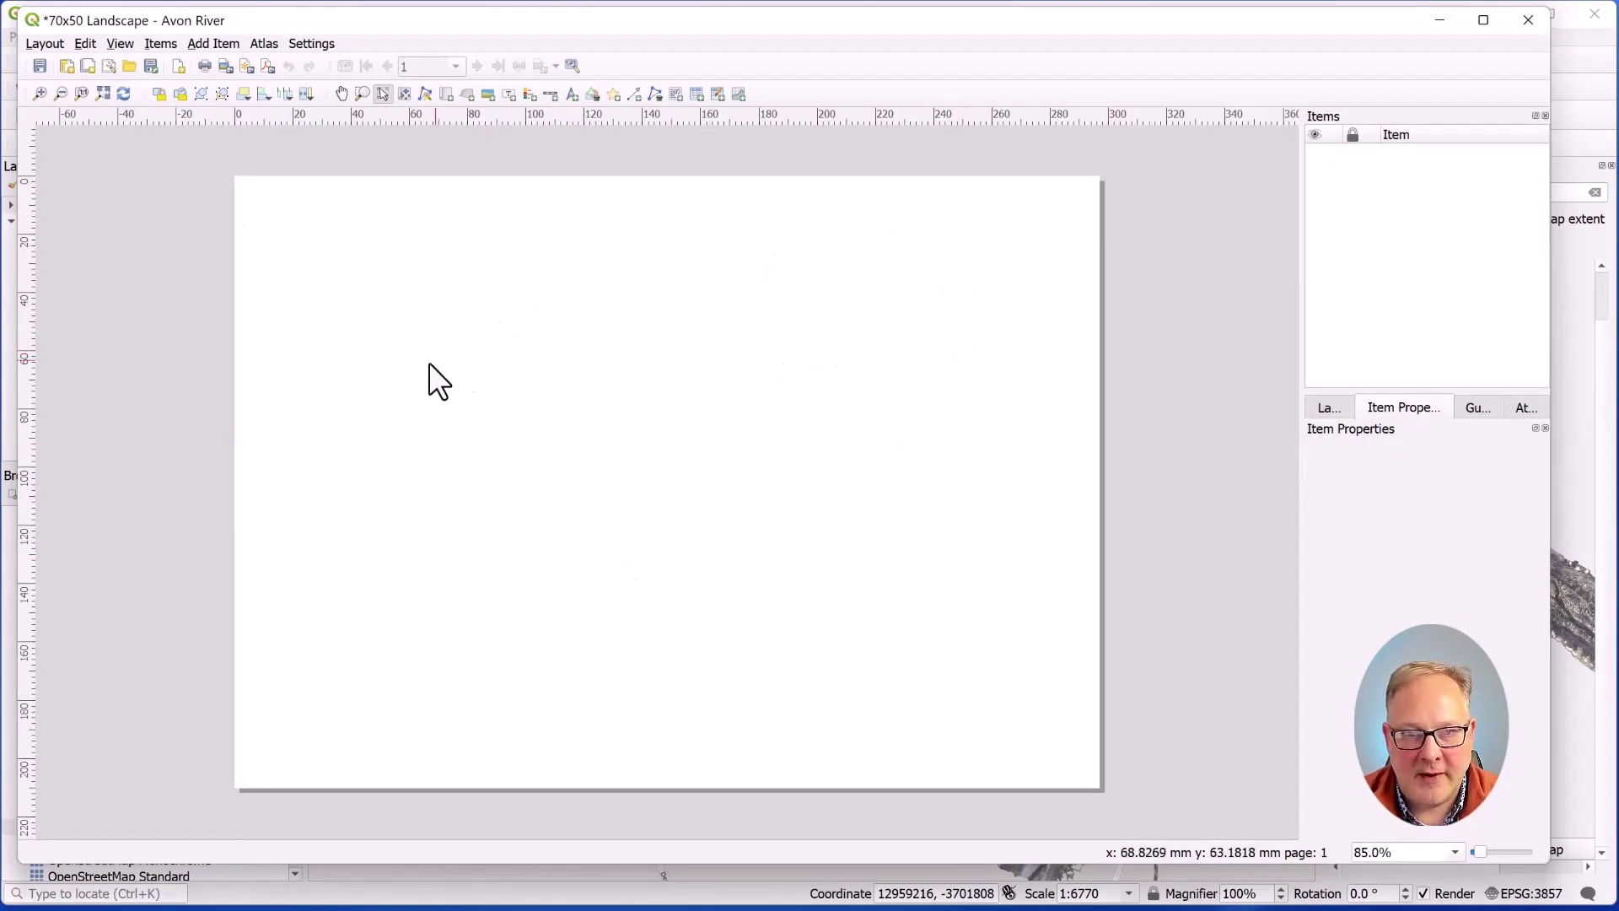
In Page Properties, set a Custom page size in cm with width 70 and height 50
right_click(1036, 237)
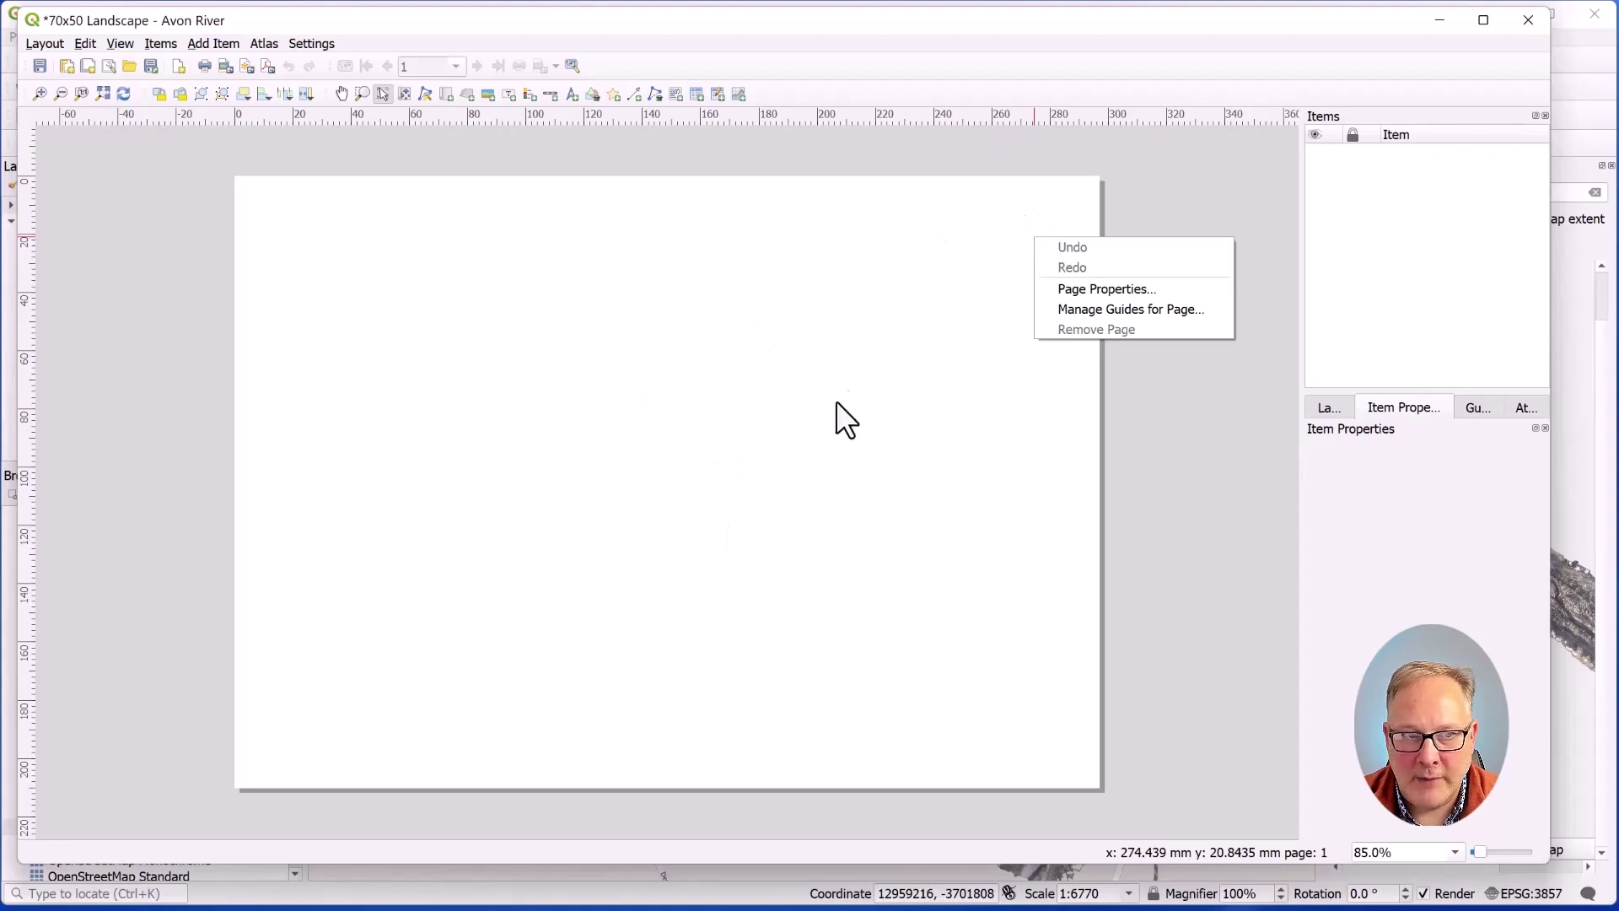
click(1077, 291)
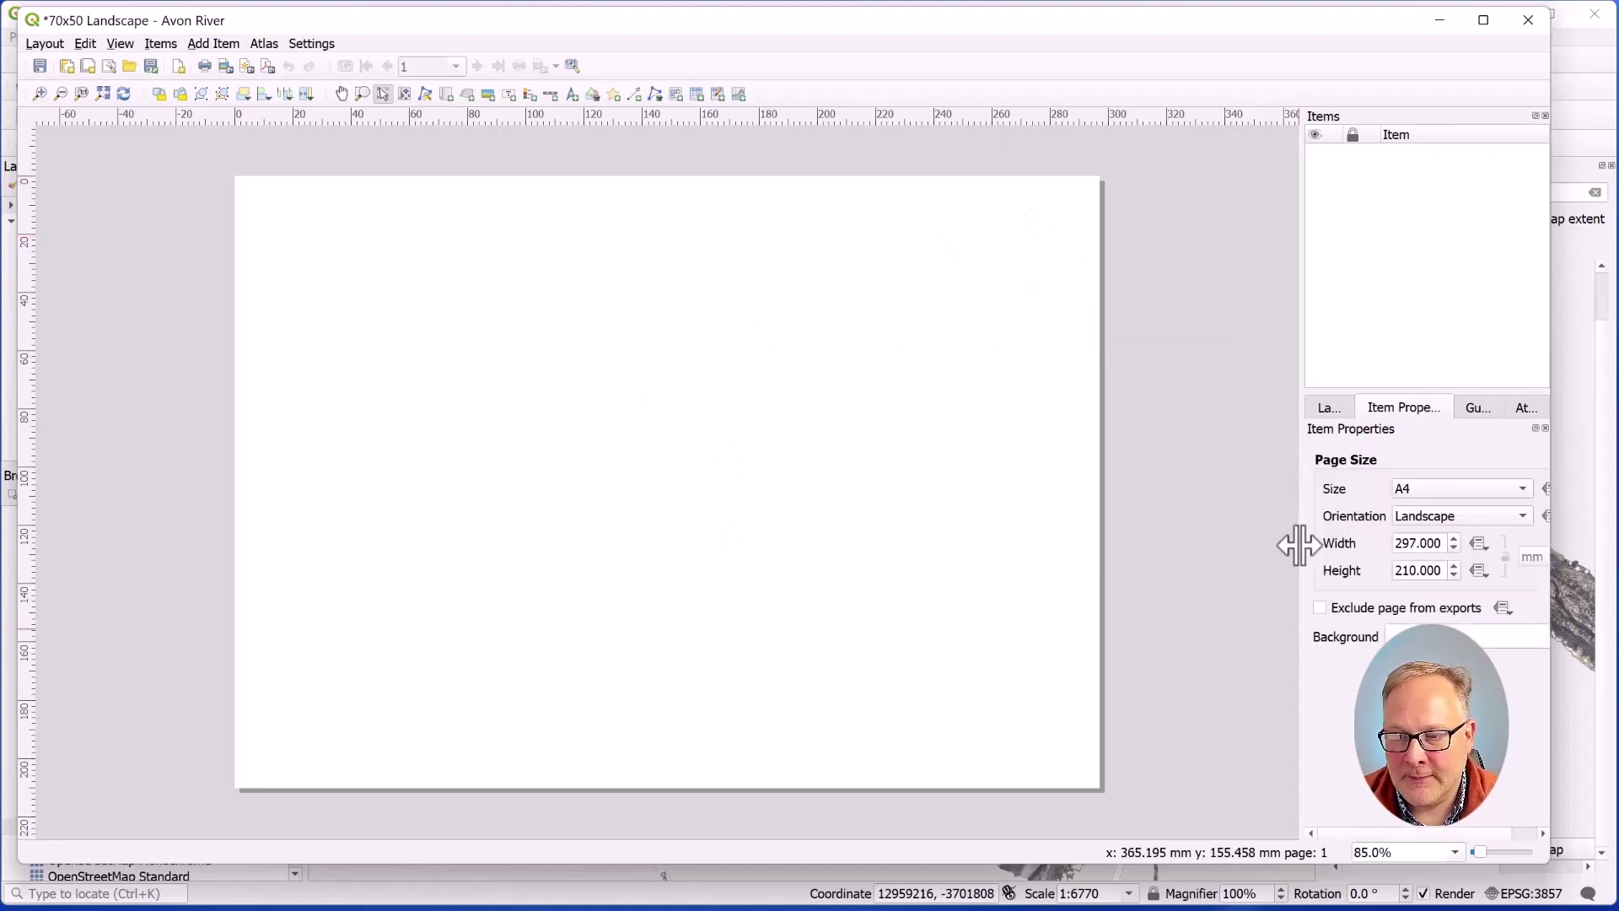
drag(1296, 542, 1143, 543)
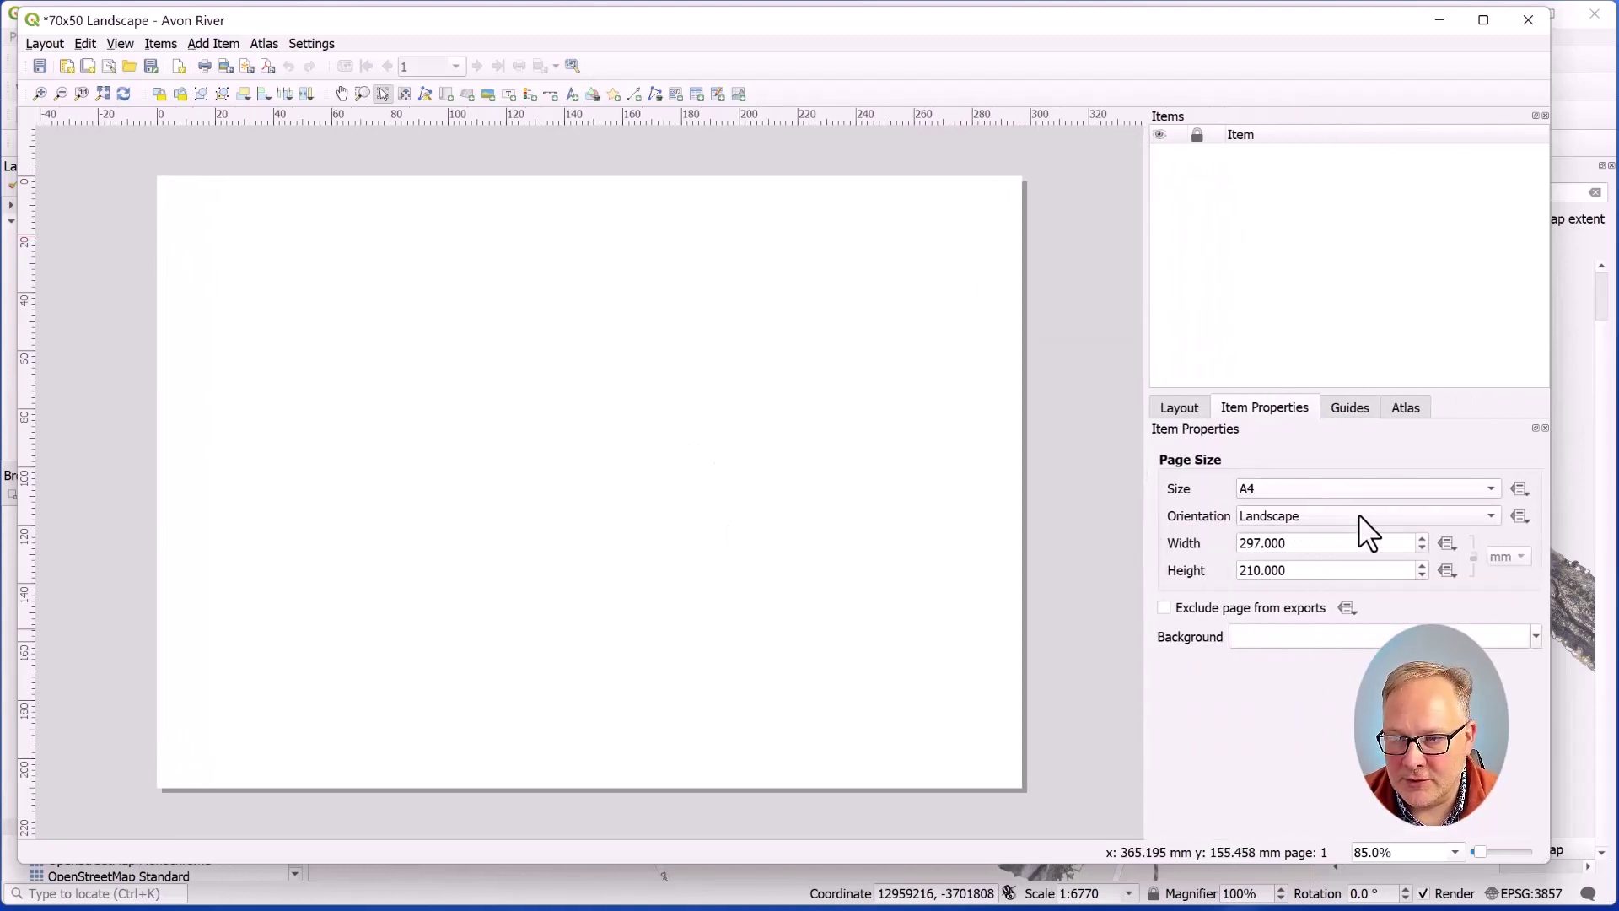
click(1492, 488)
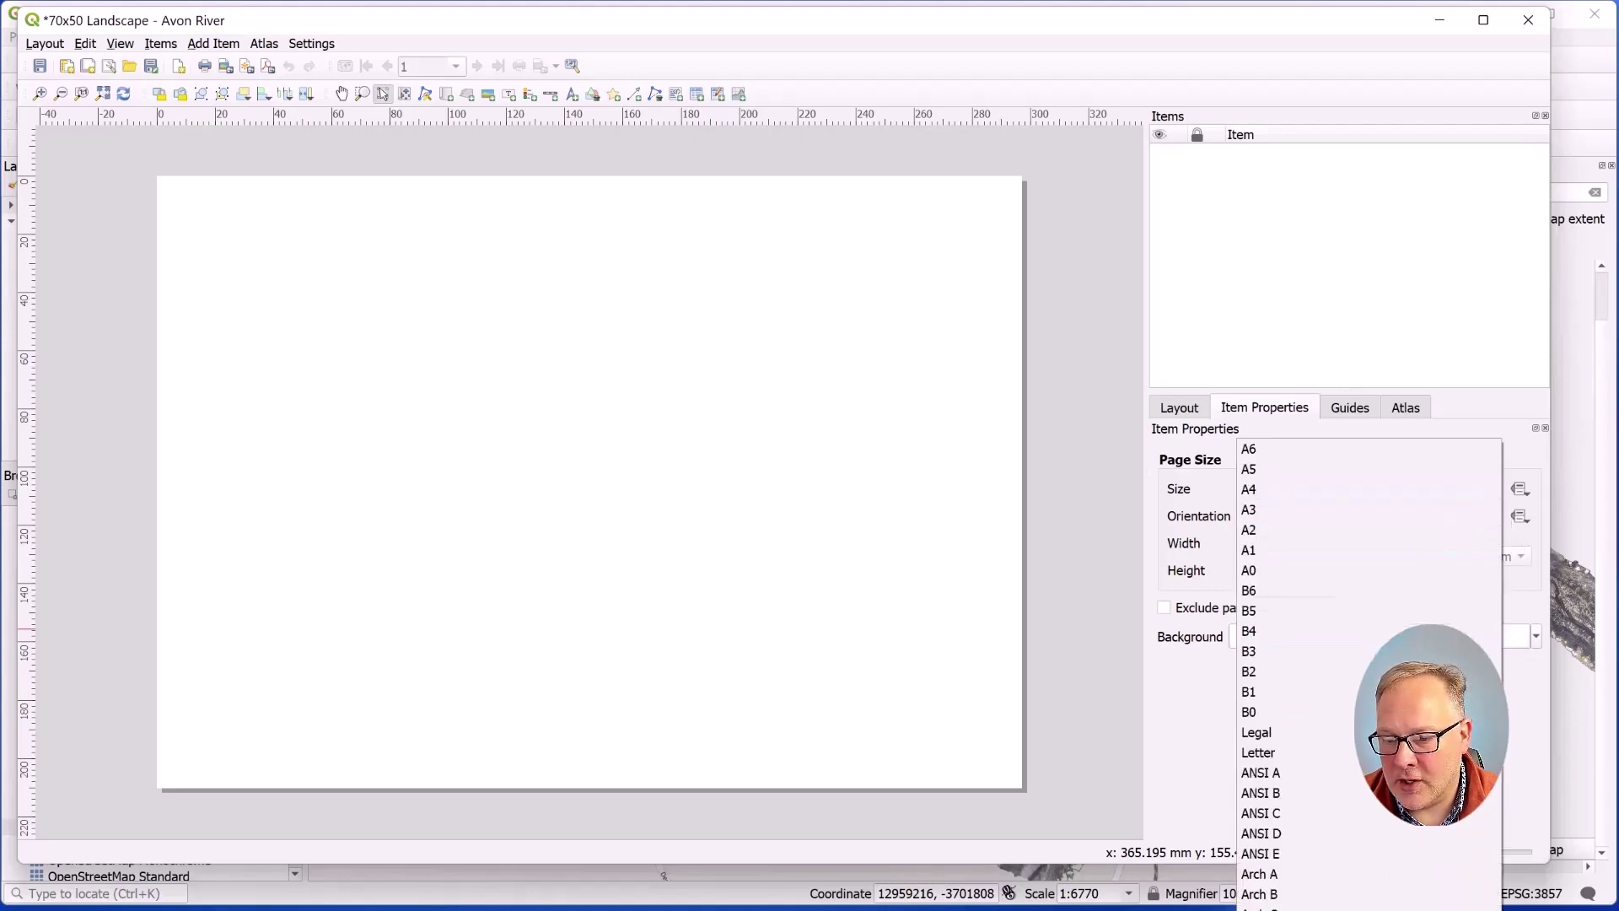
click(1383, 876)
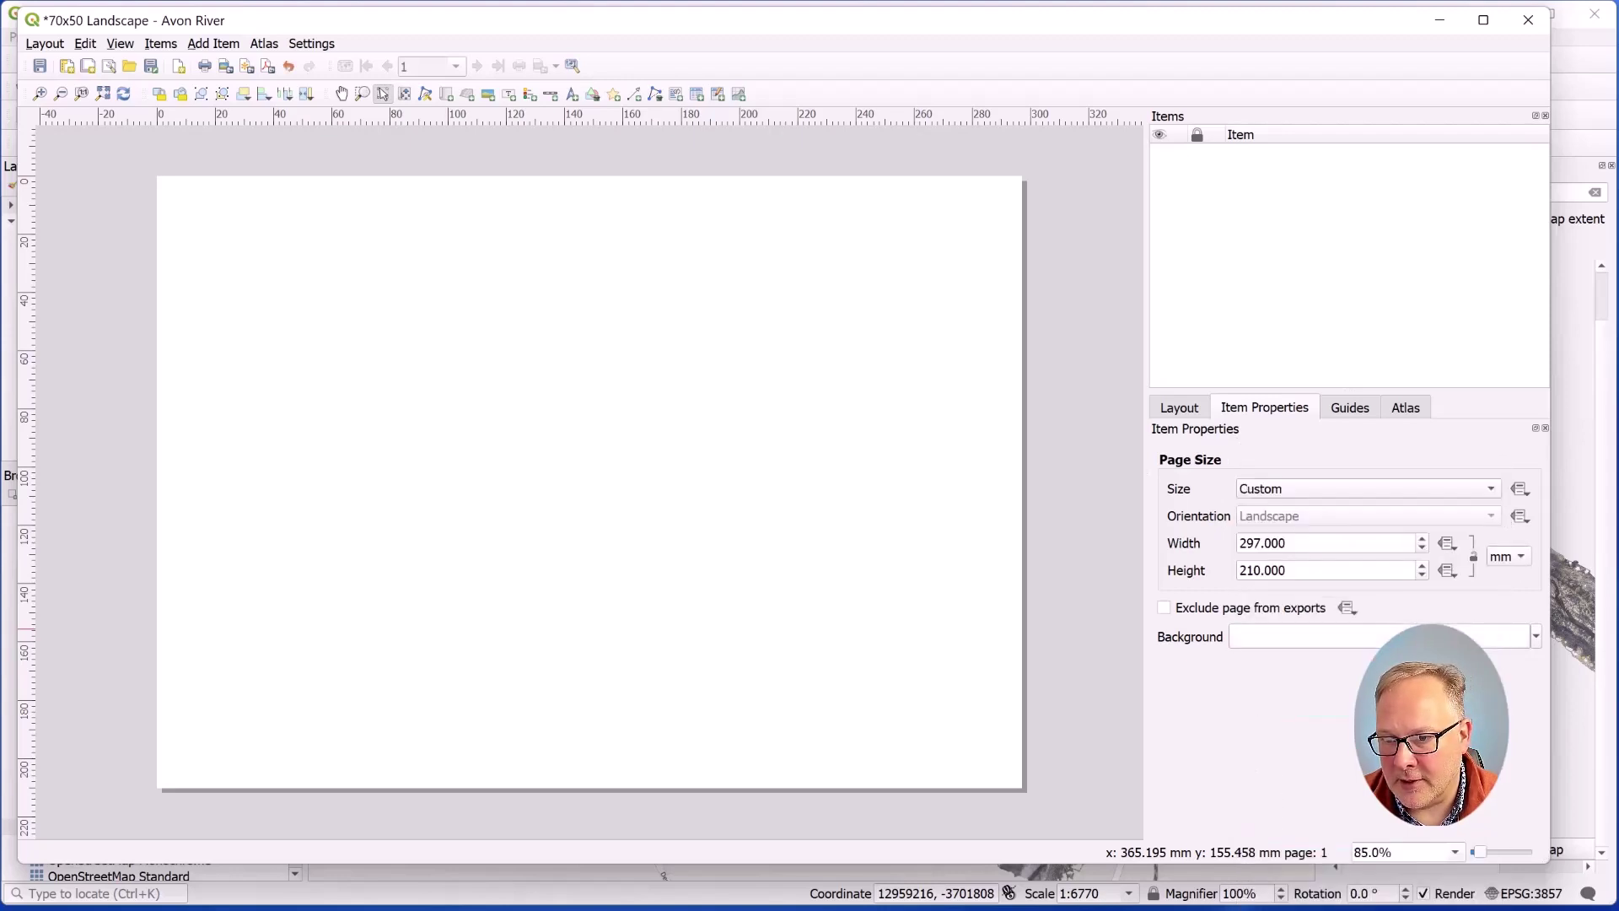
click(1525, 555)
click(1505, 569)
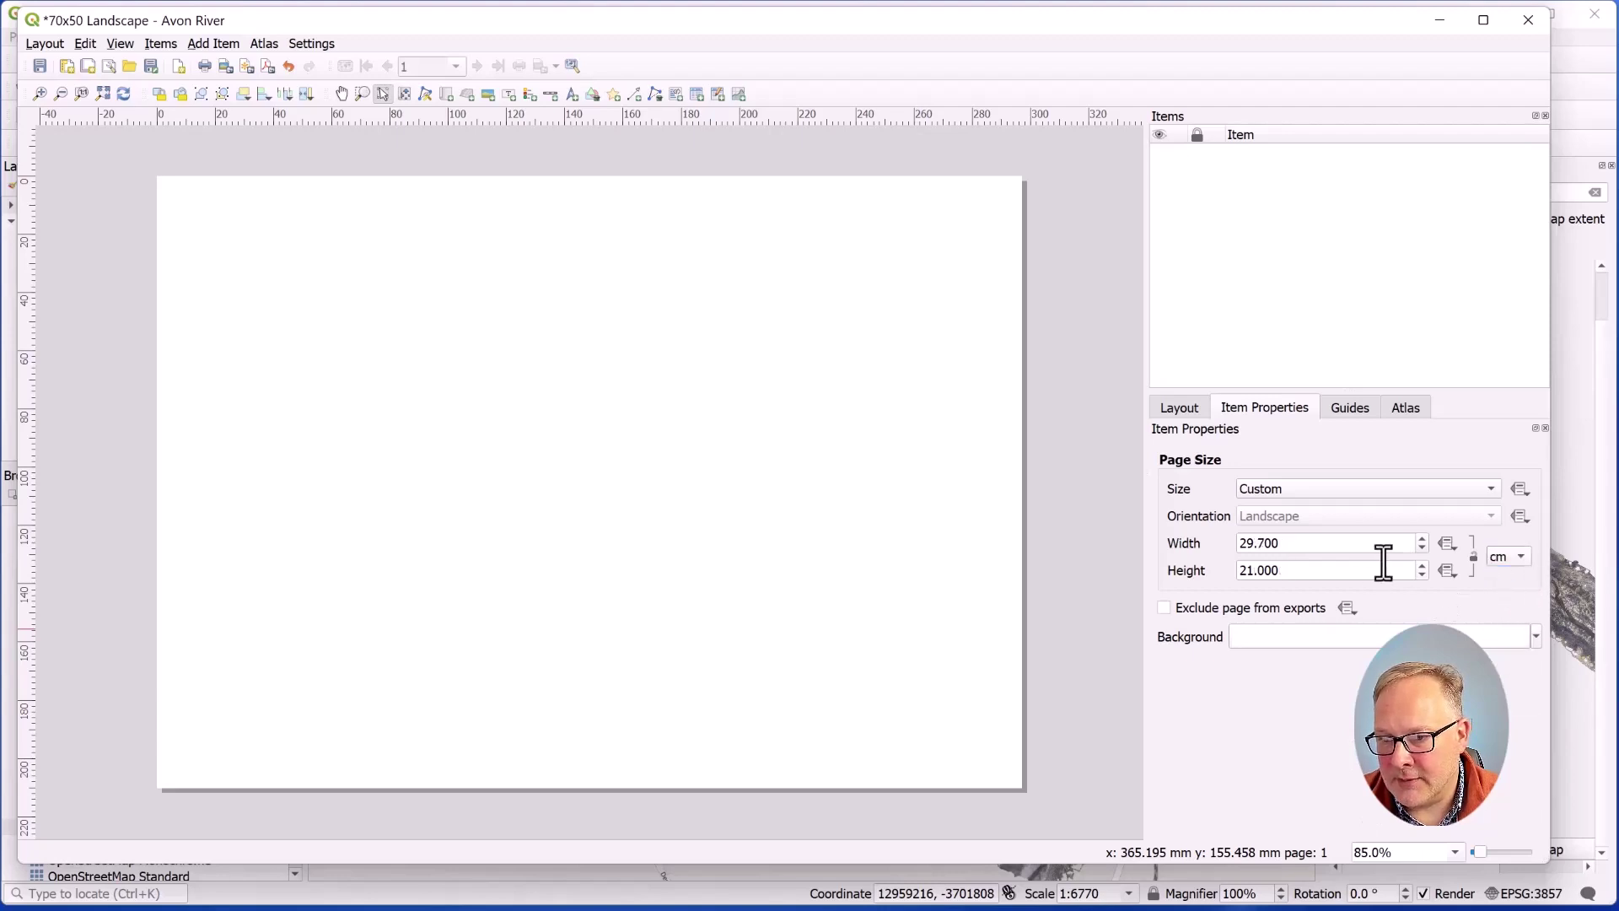
drag(1301, 546, 1222, 549)
text(70)
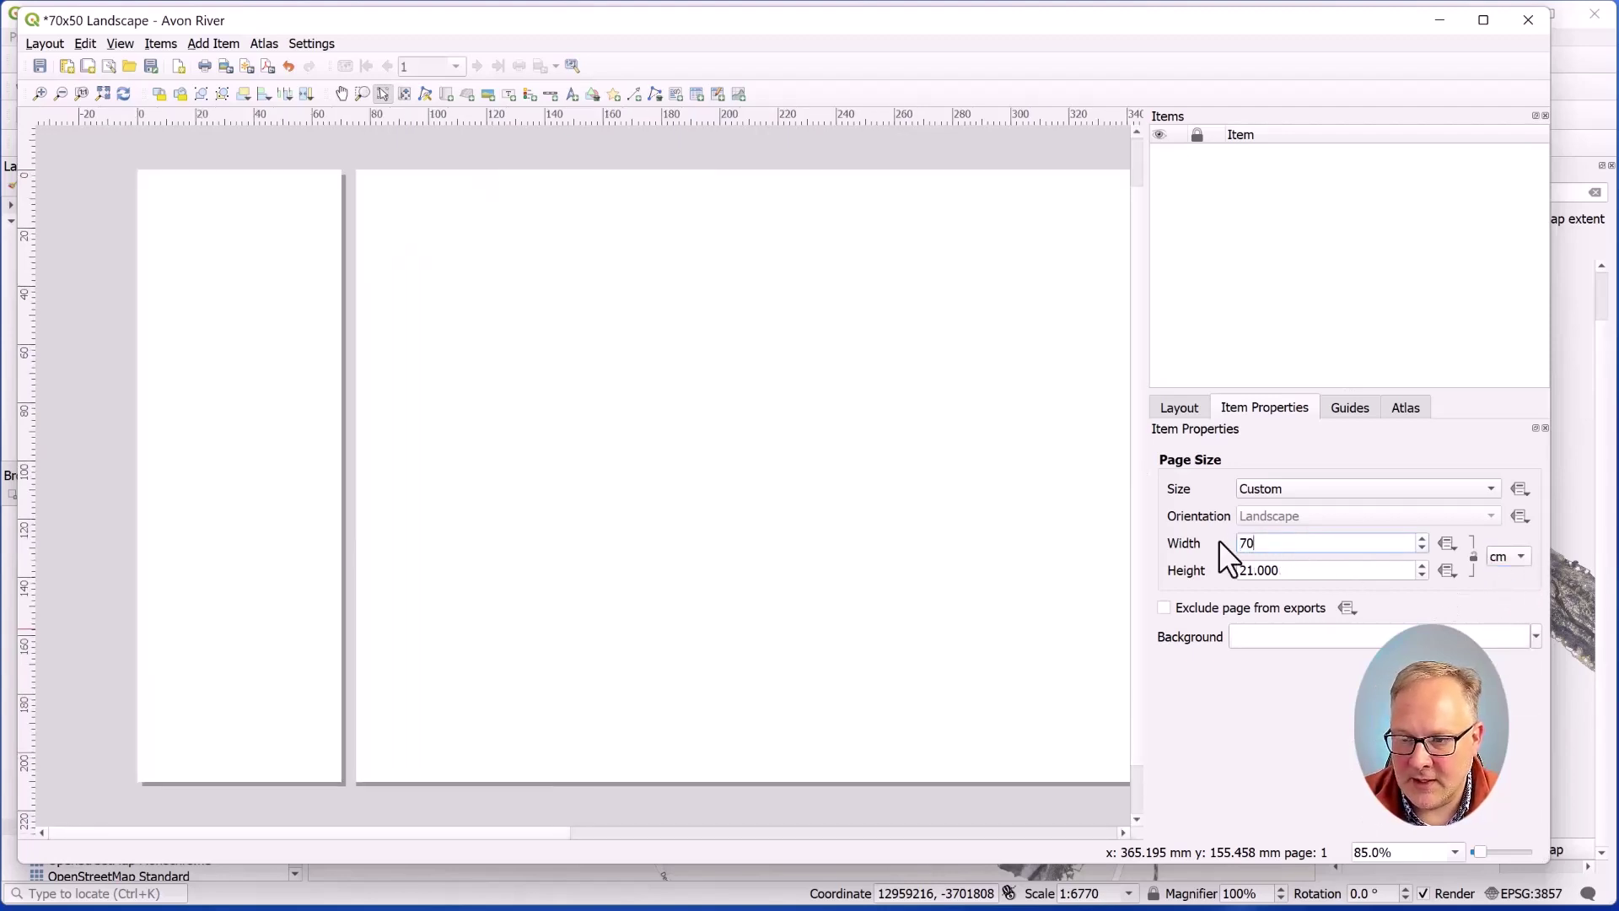
drag(1322, 578, 1123, 577)
text(50)
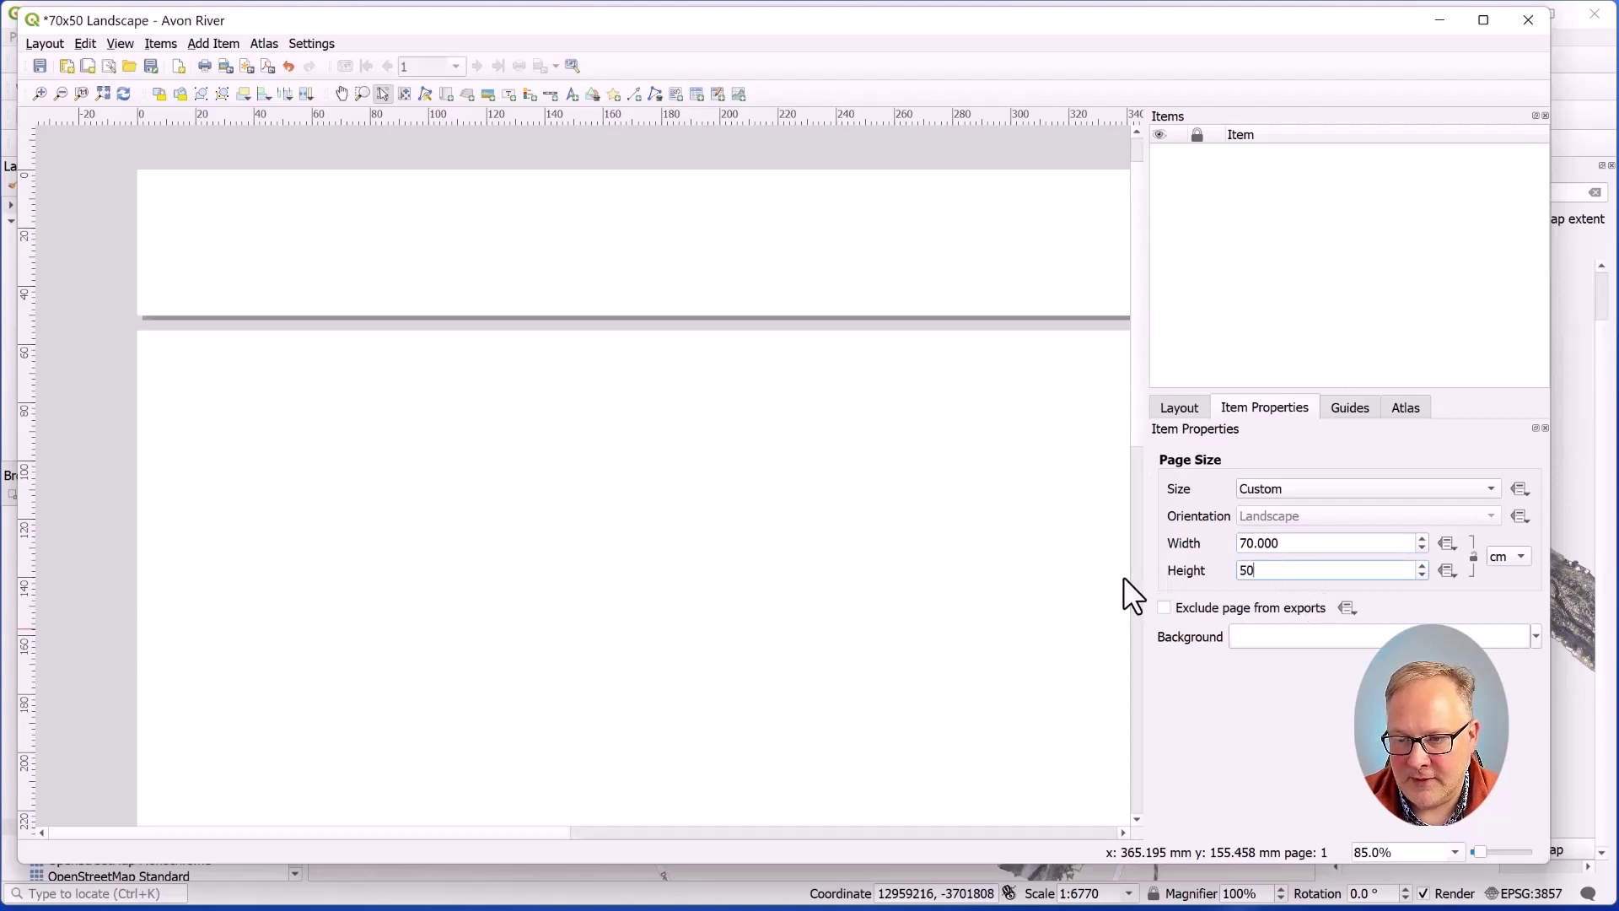
scroll(841, 600, down, 3)
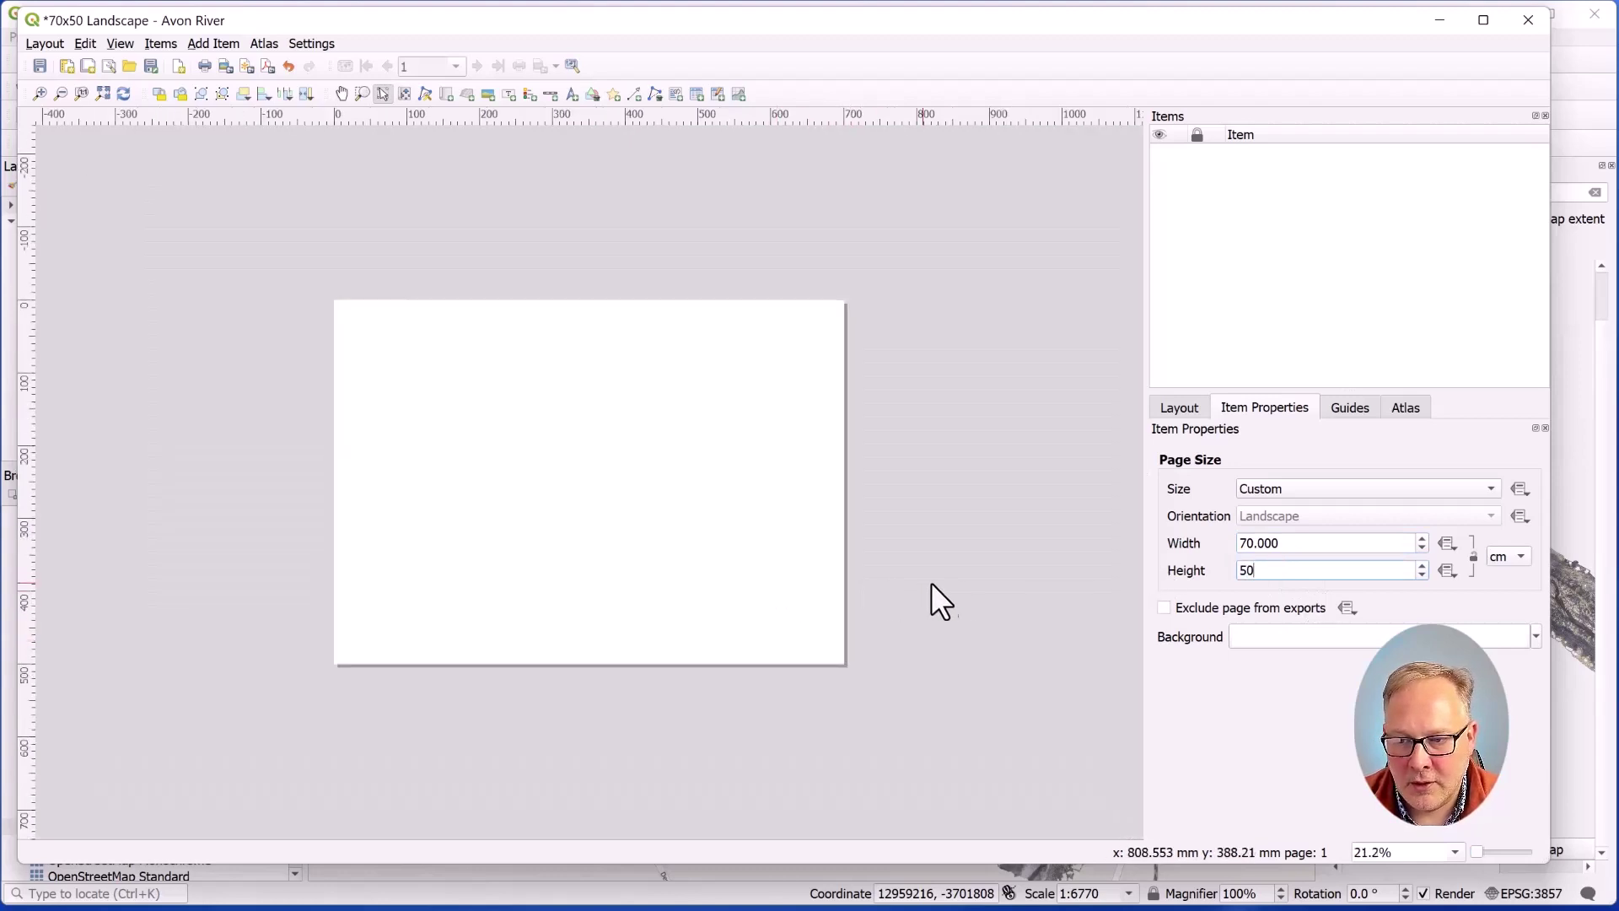
click(1045, 555)
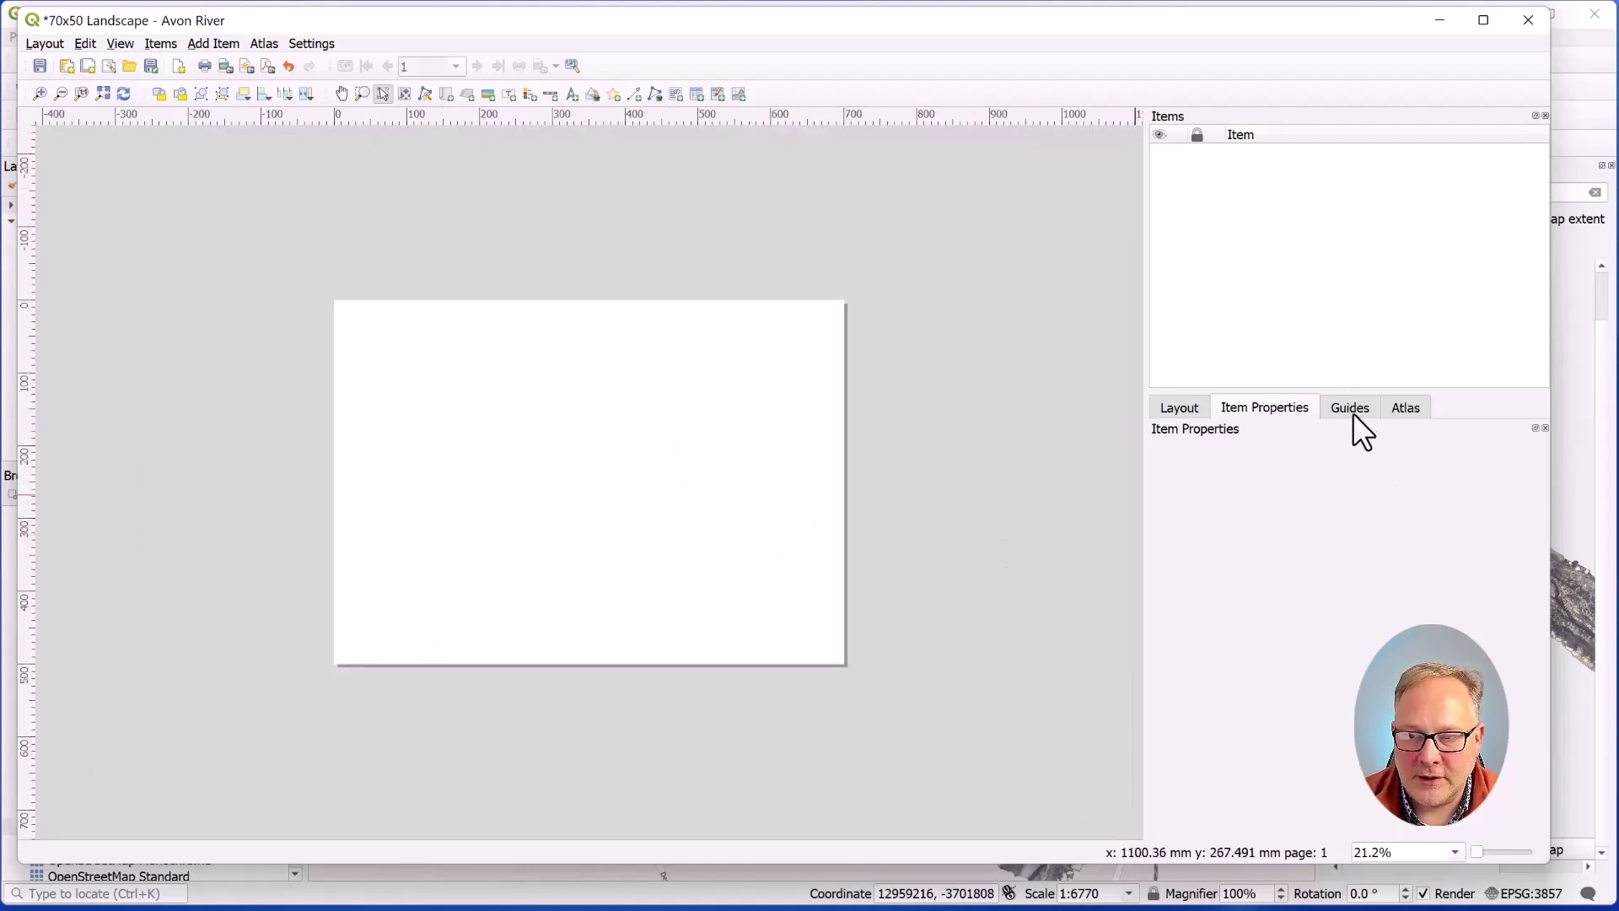
Add a horizontal and a vertical page guide, each at 3 cm
click(1352, 408)
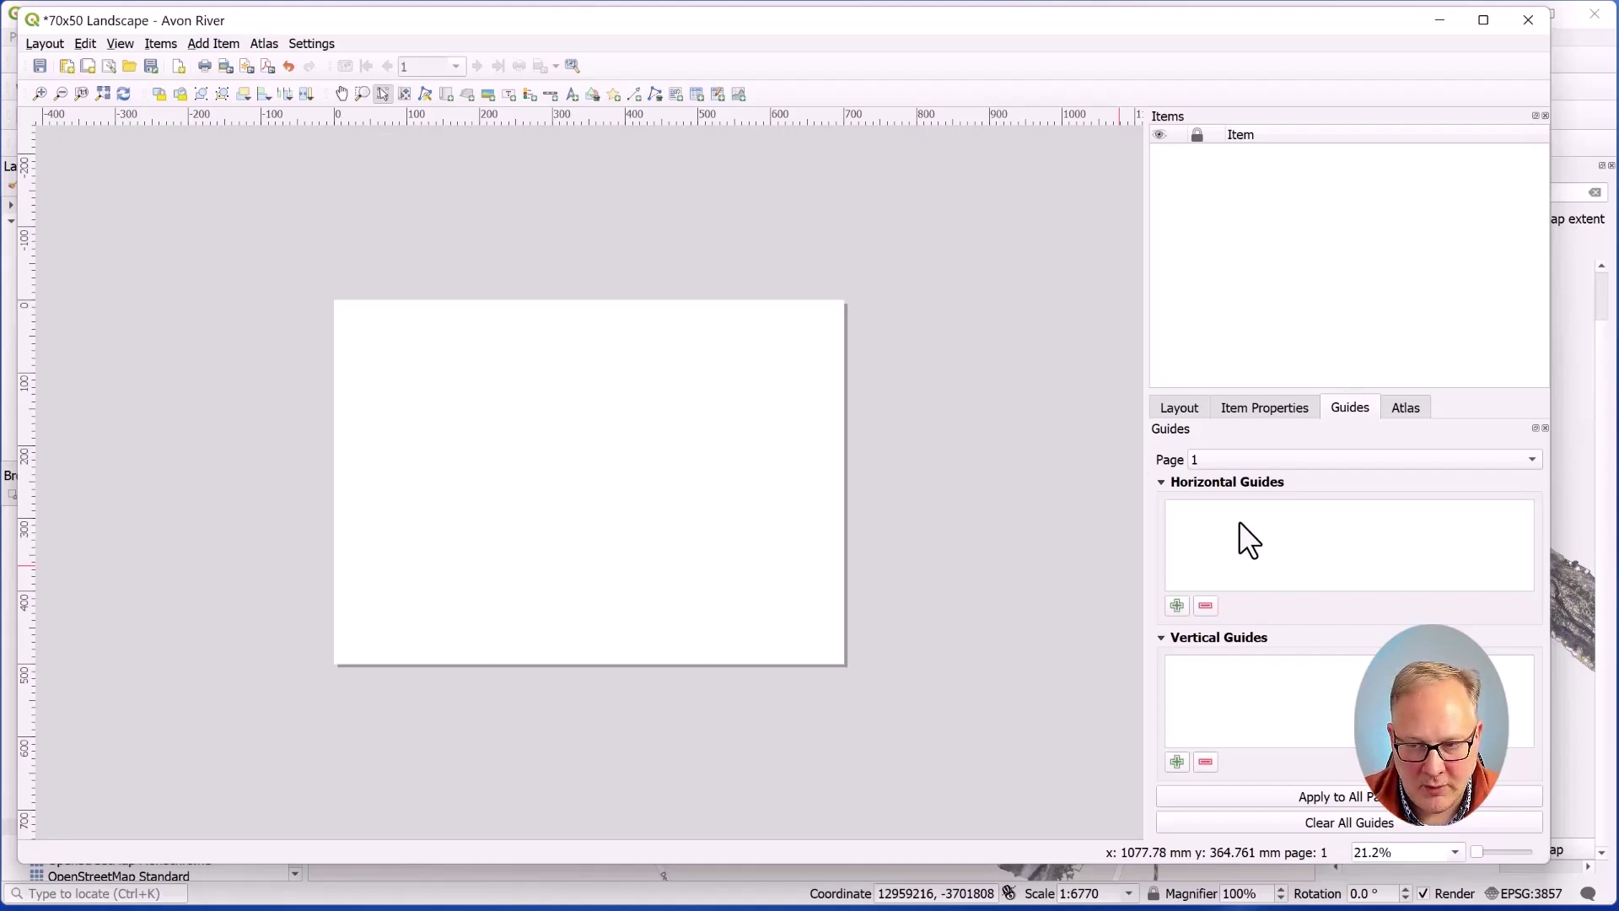
click(1178, 603)
double_click(1310, 518)
click(1360, 519)
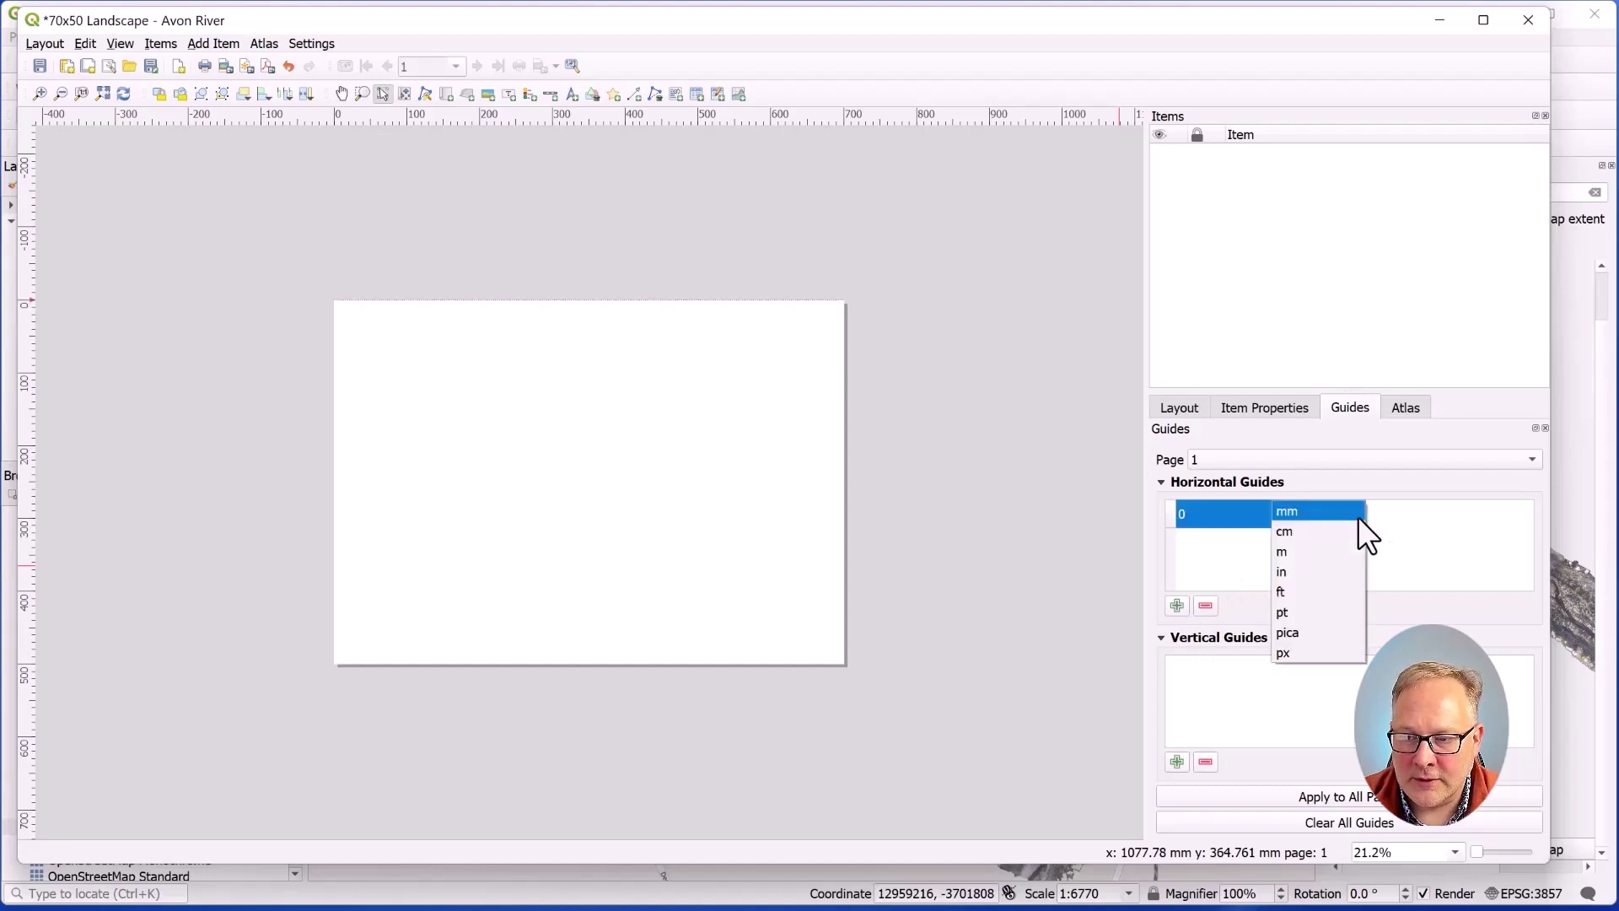
click(1313, 535)
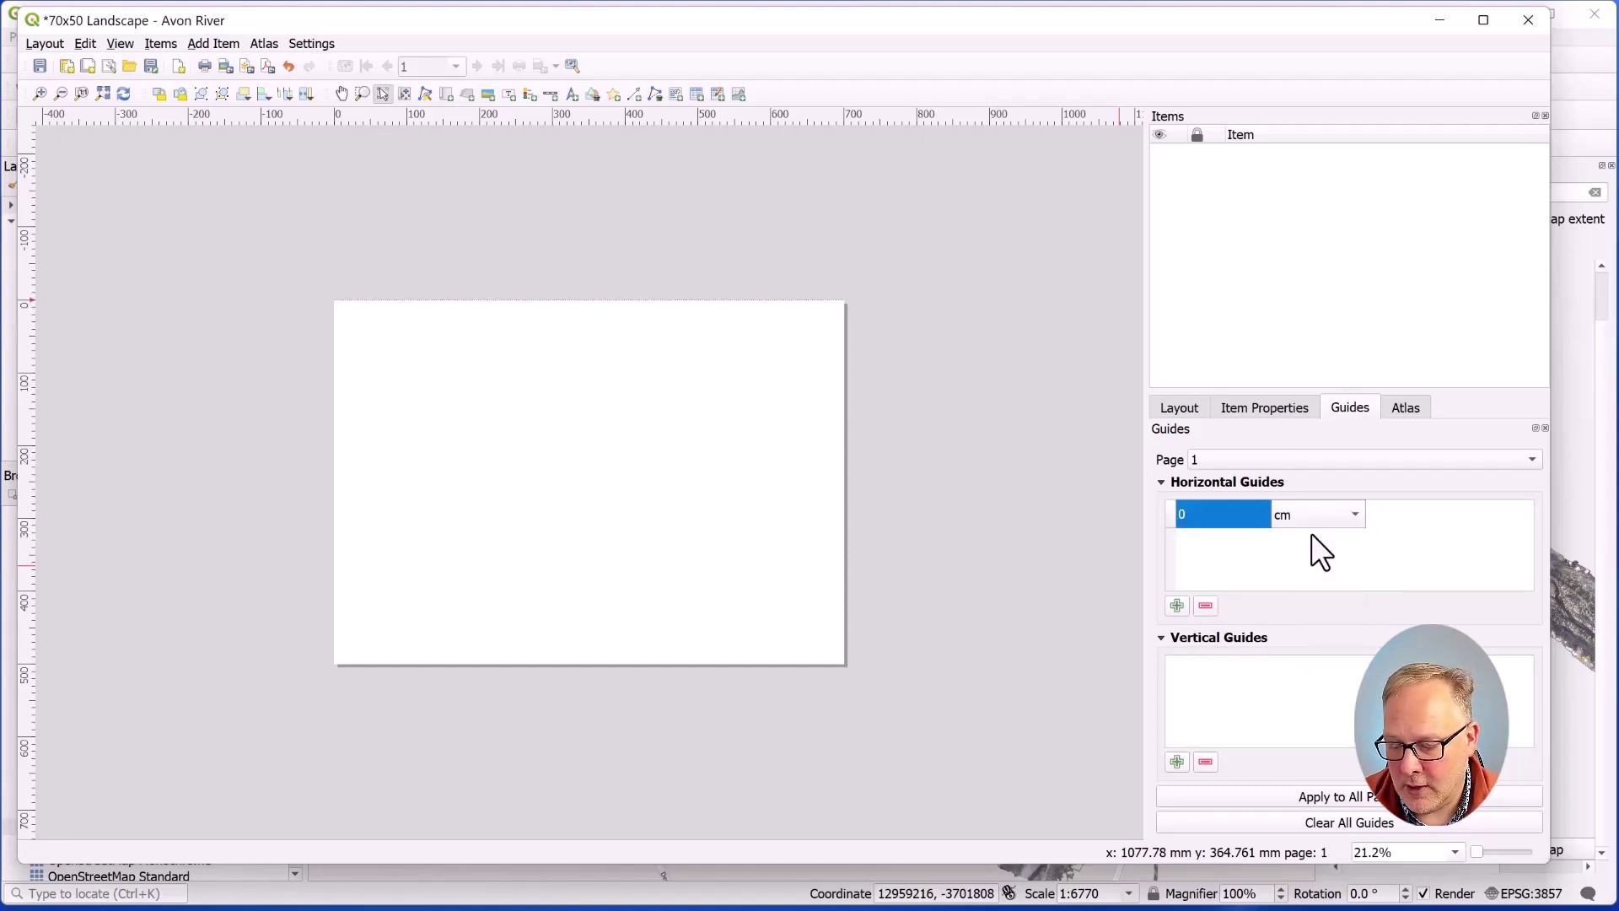
double_click(1228, 514)
text(3)
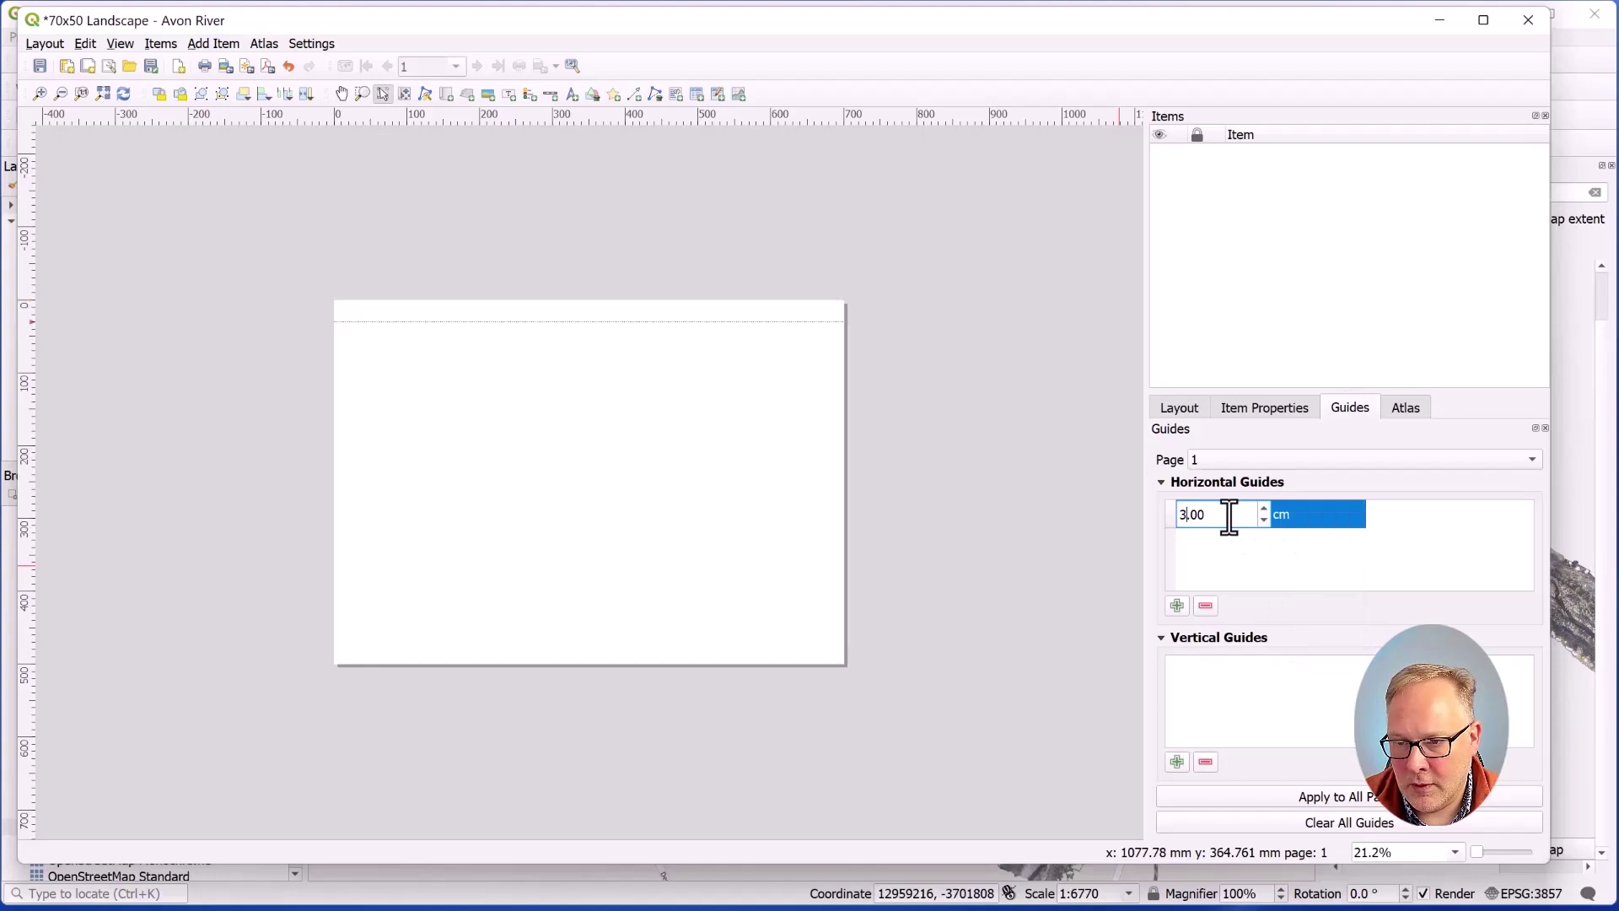
click(1271, 549)
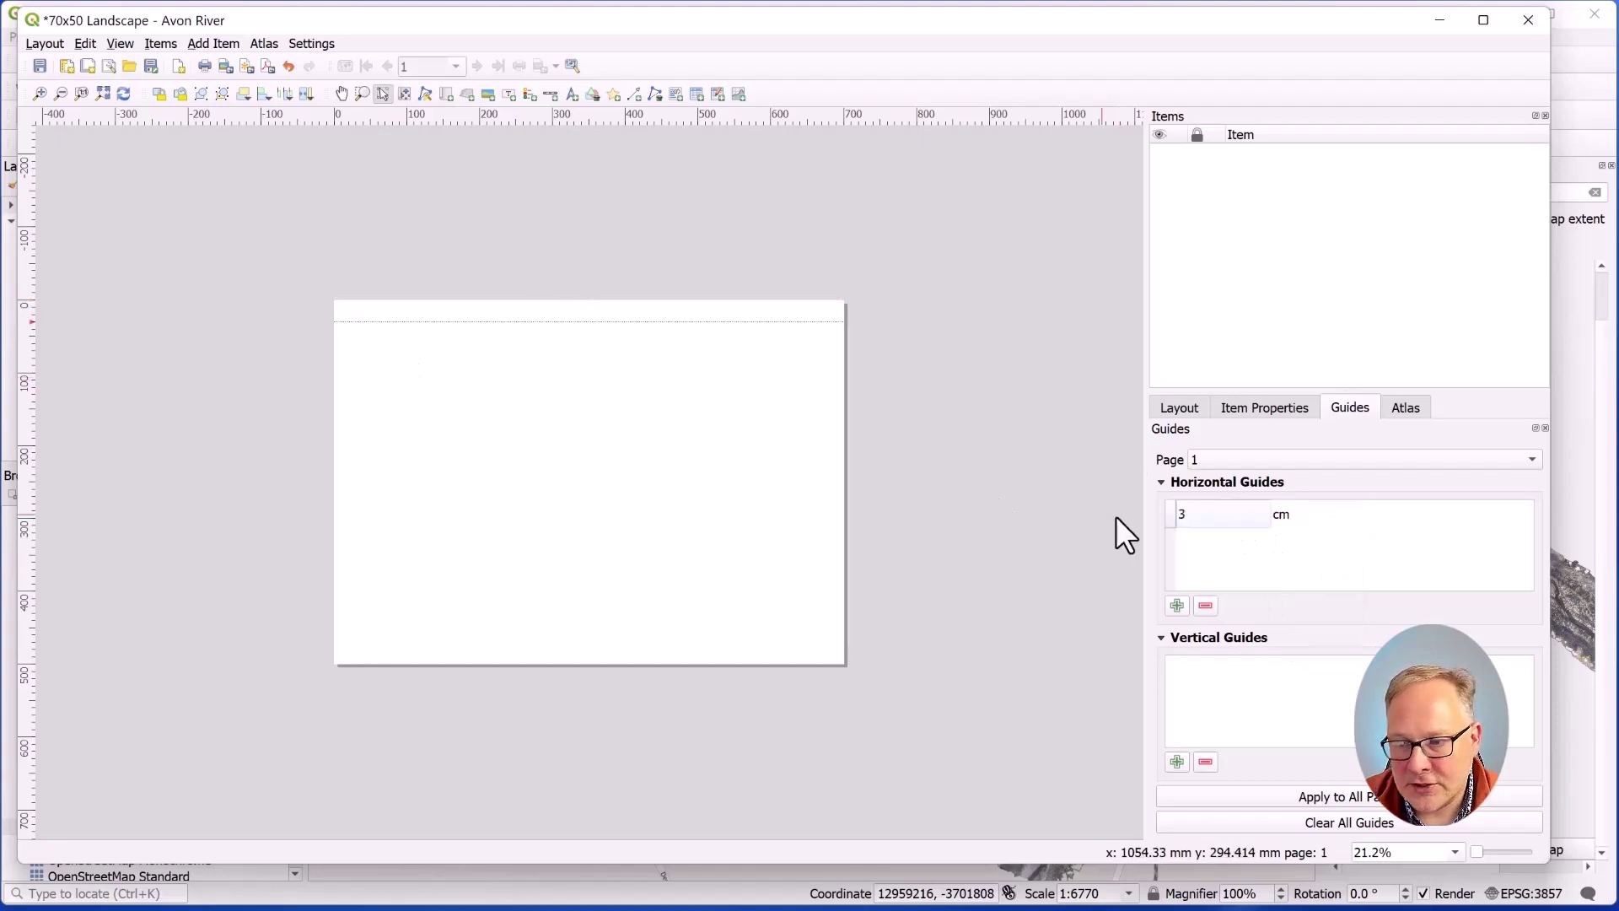
click(1177, 762)
double_click(1193, 671)
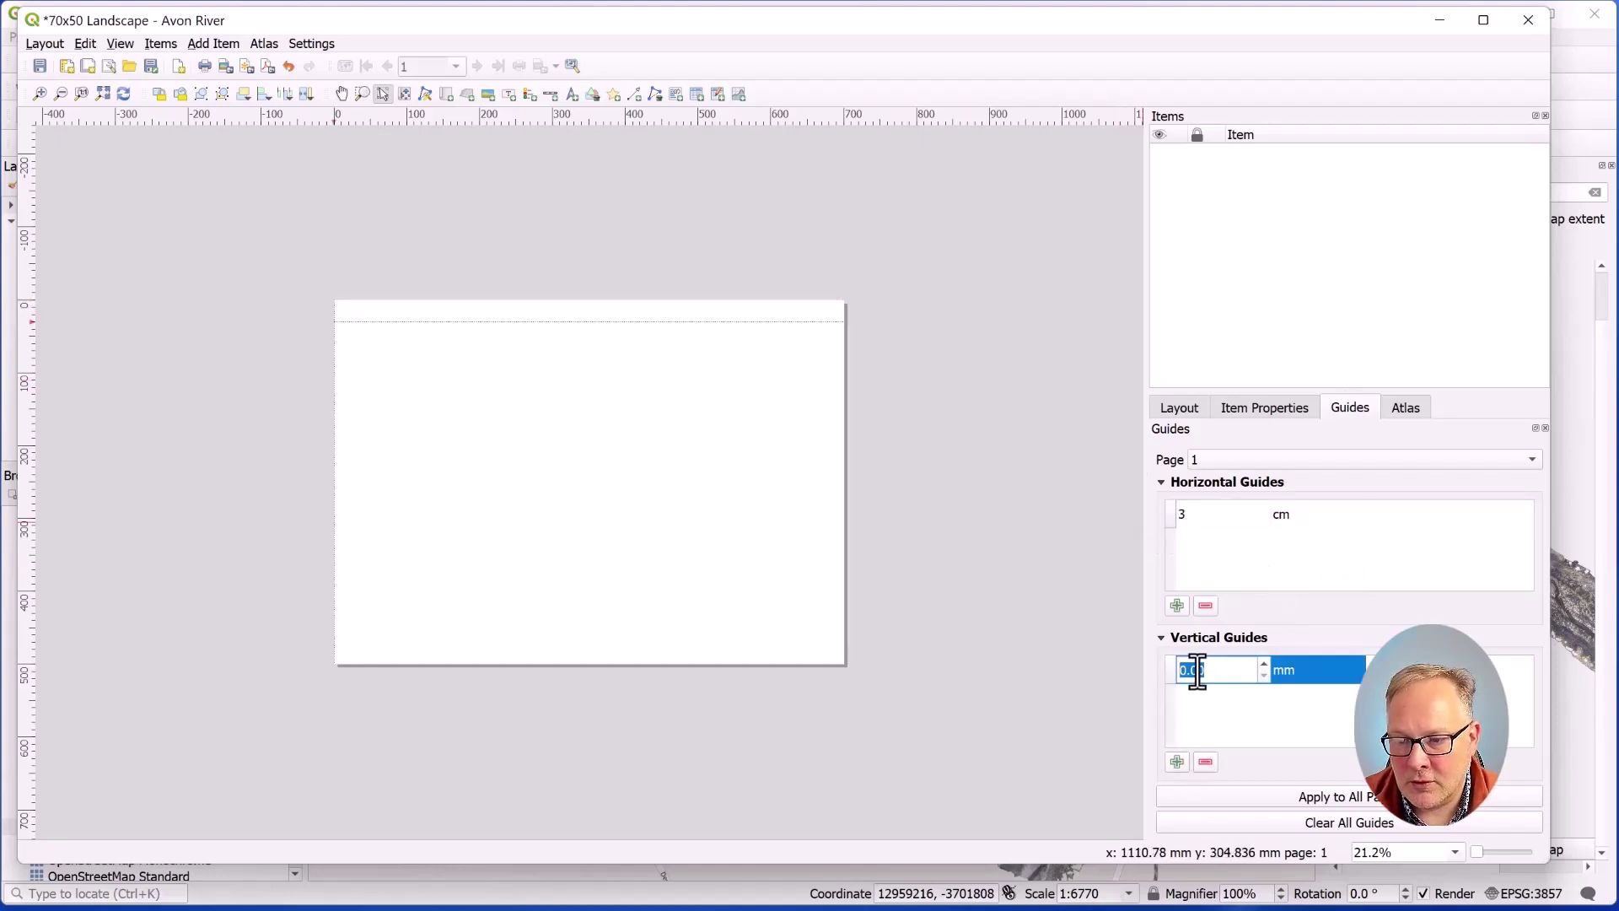
text(3)
double_click(1278, 671)
click(1315, 670)
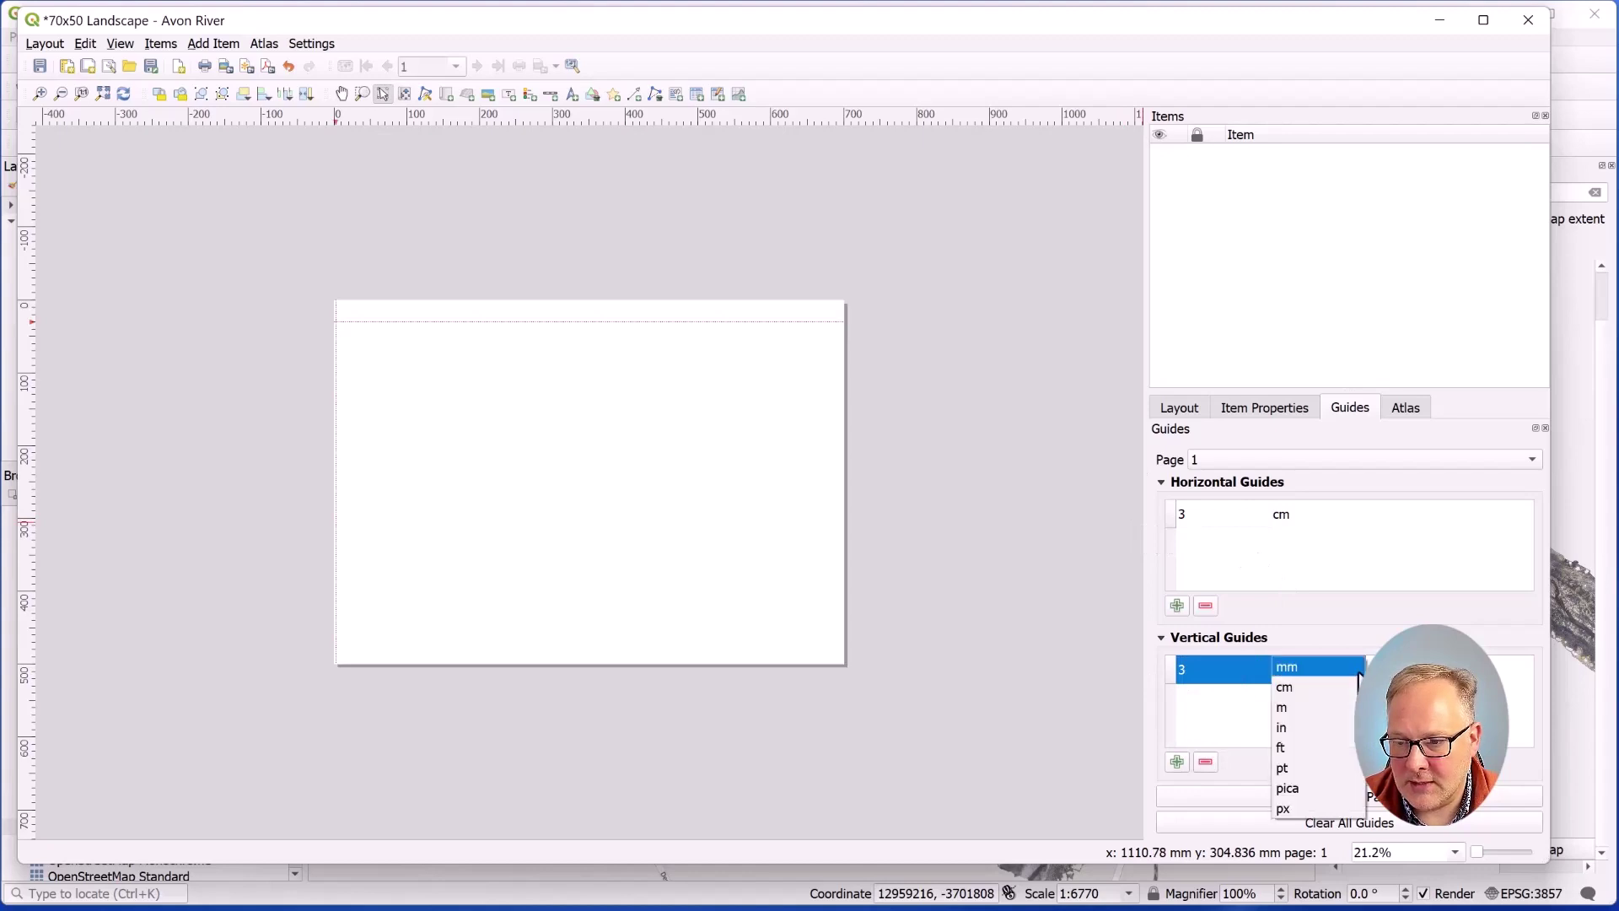
click(1321, 692)
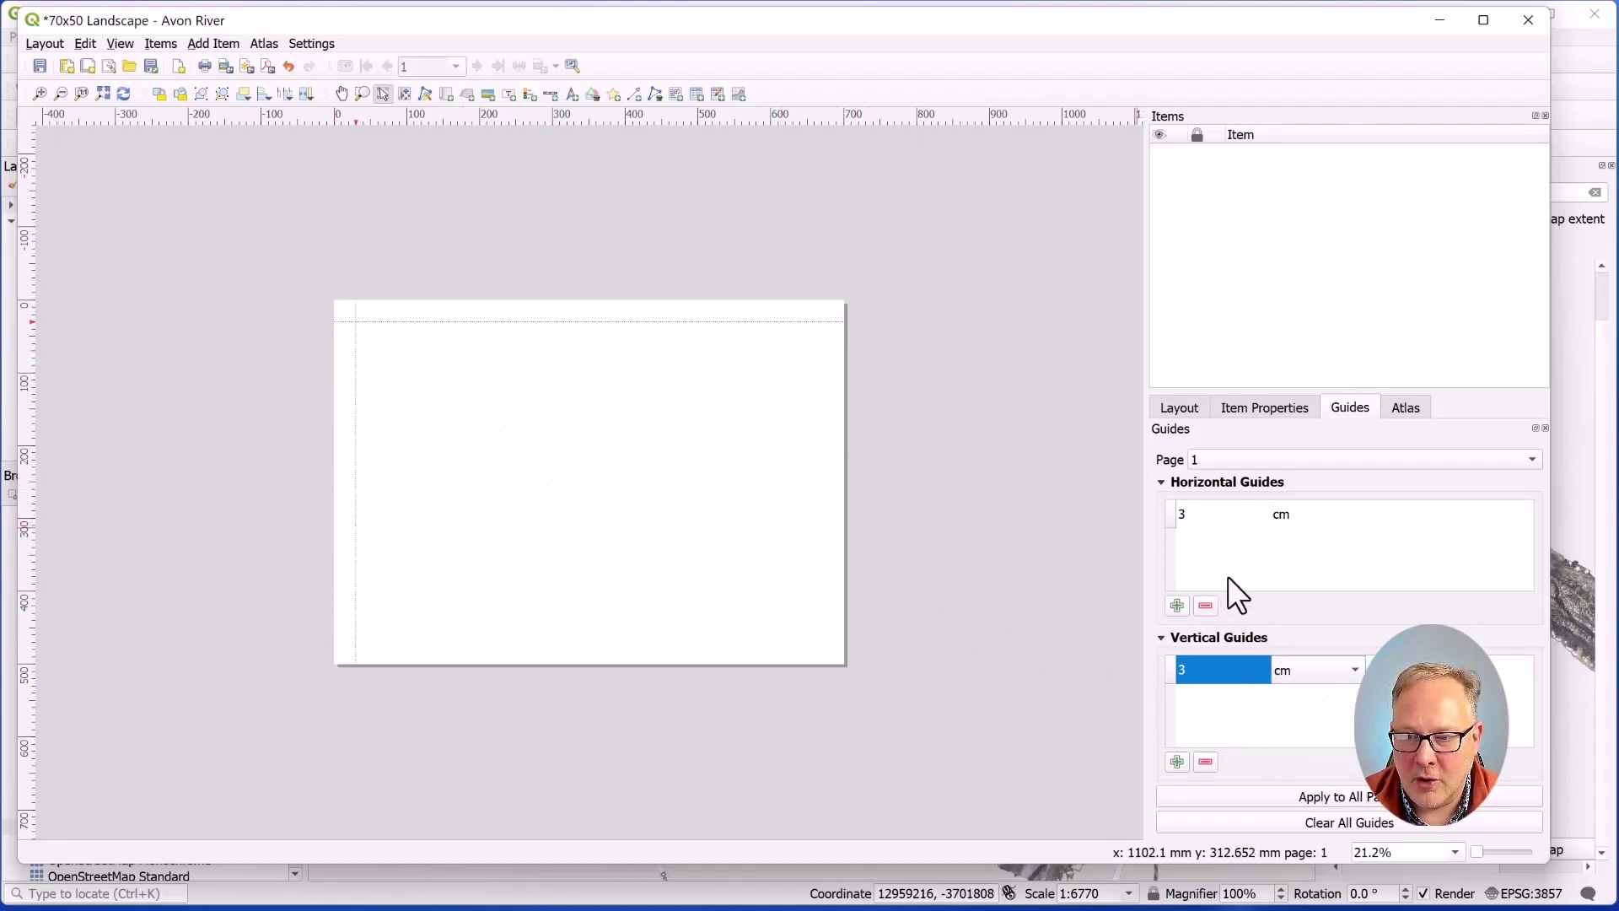
click(1241, 557)
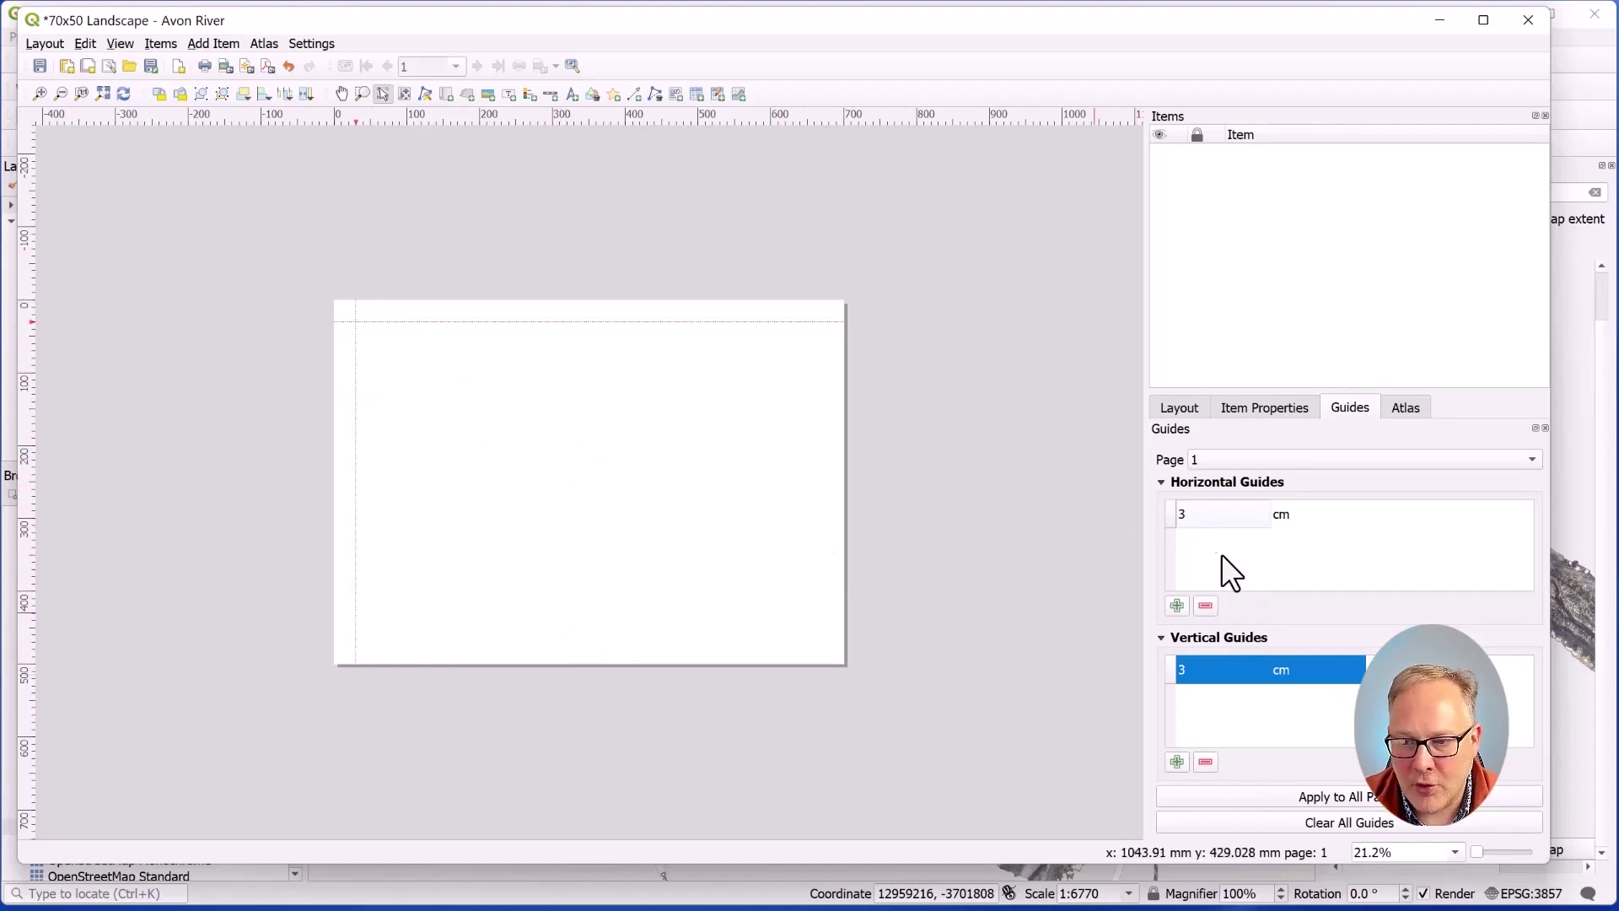
Add a horizontal guide at 47 cm and a vertical guide at 67 cm
click(1177, 605)
double_click(1192, 514)
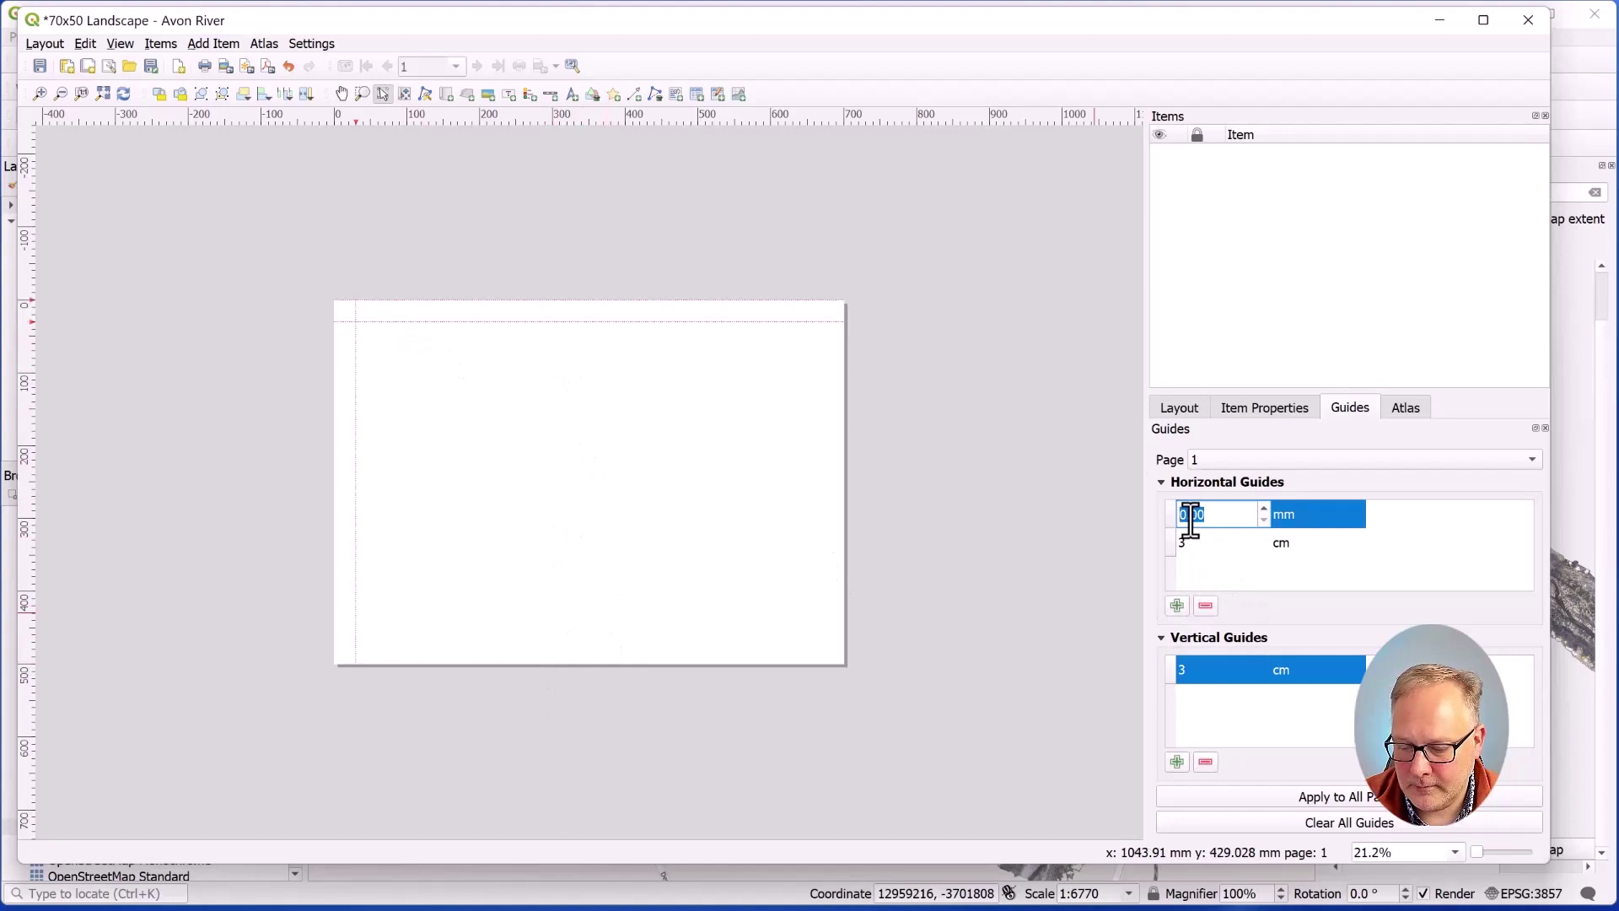
text(47)
click(1352, 543)
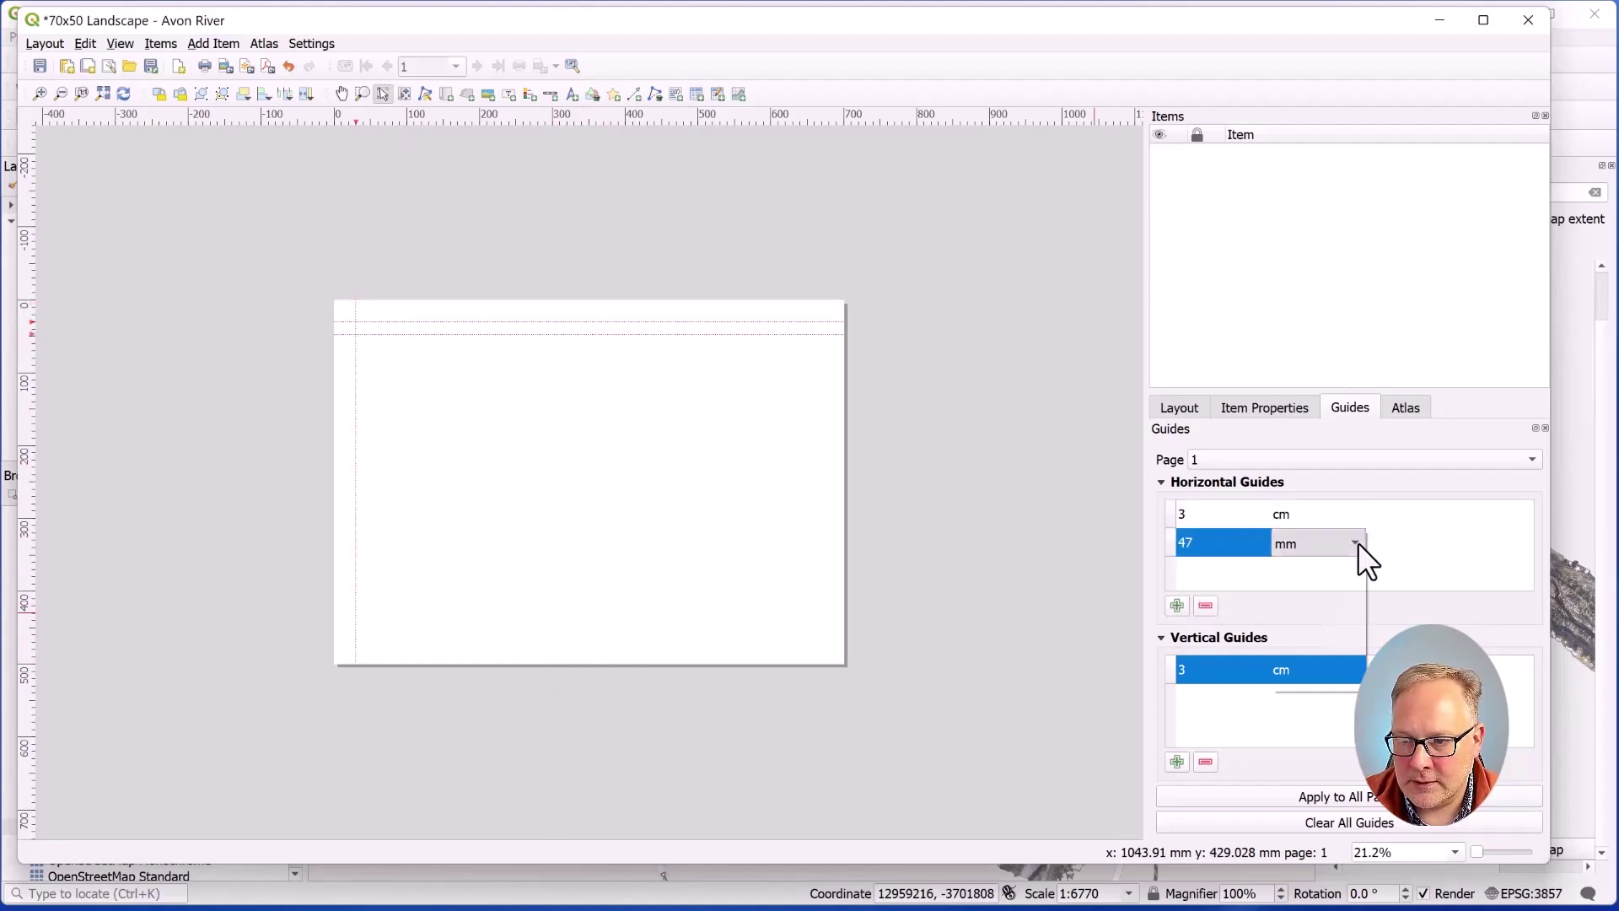
click(1358, 543)
click(1331, 560)
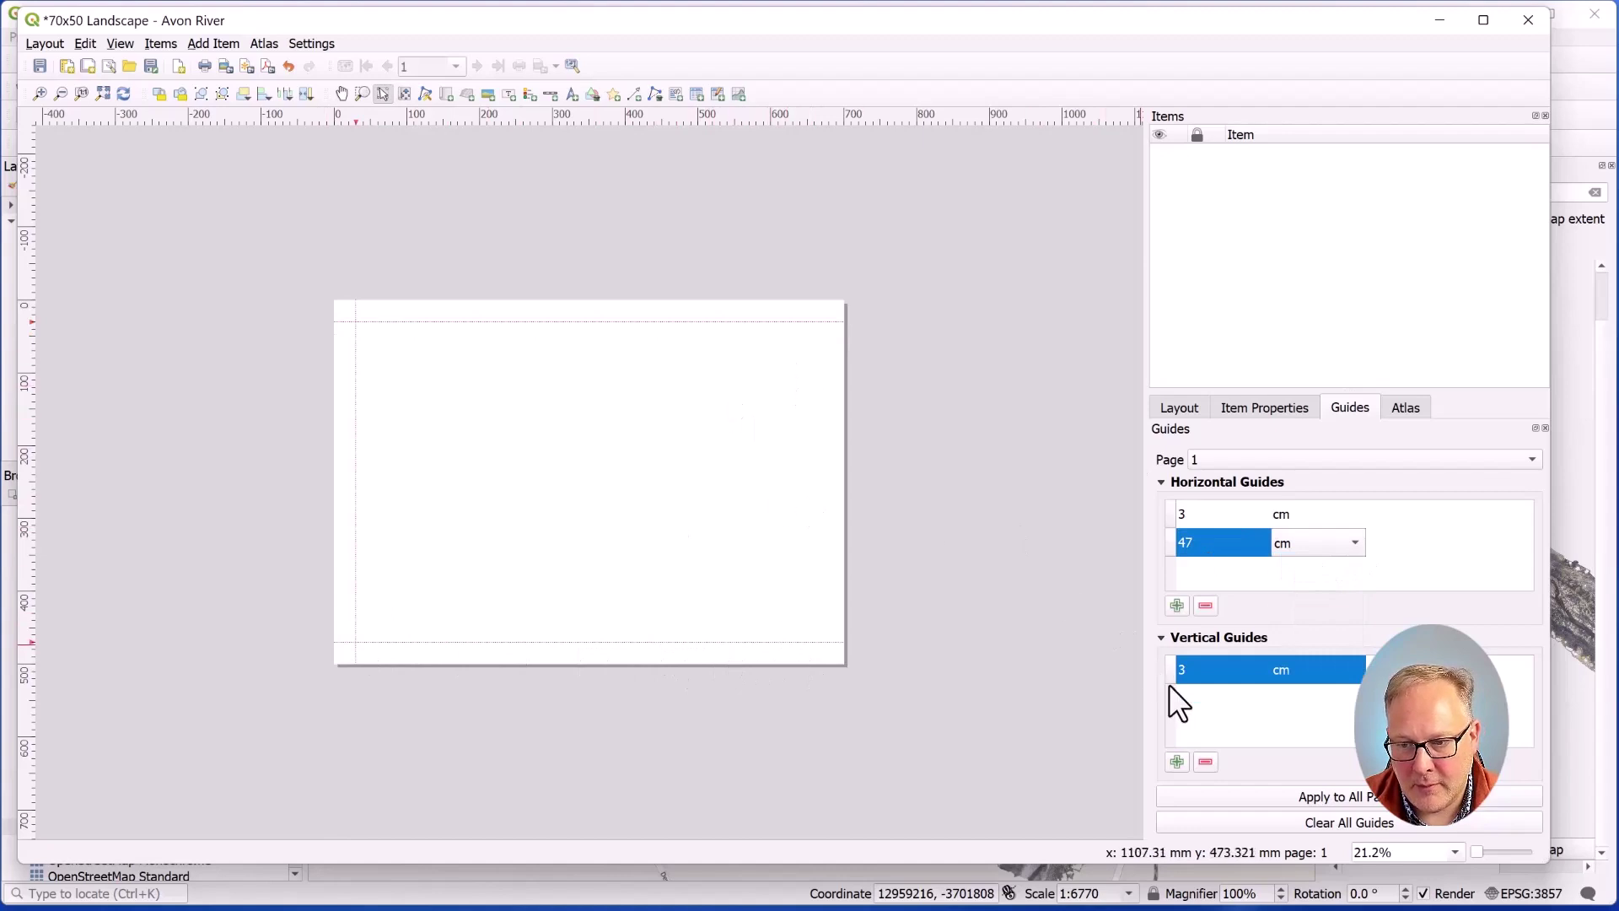
click(1177, 761)
click(1211, 675)
double_click(1211, 676)
text(6)
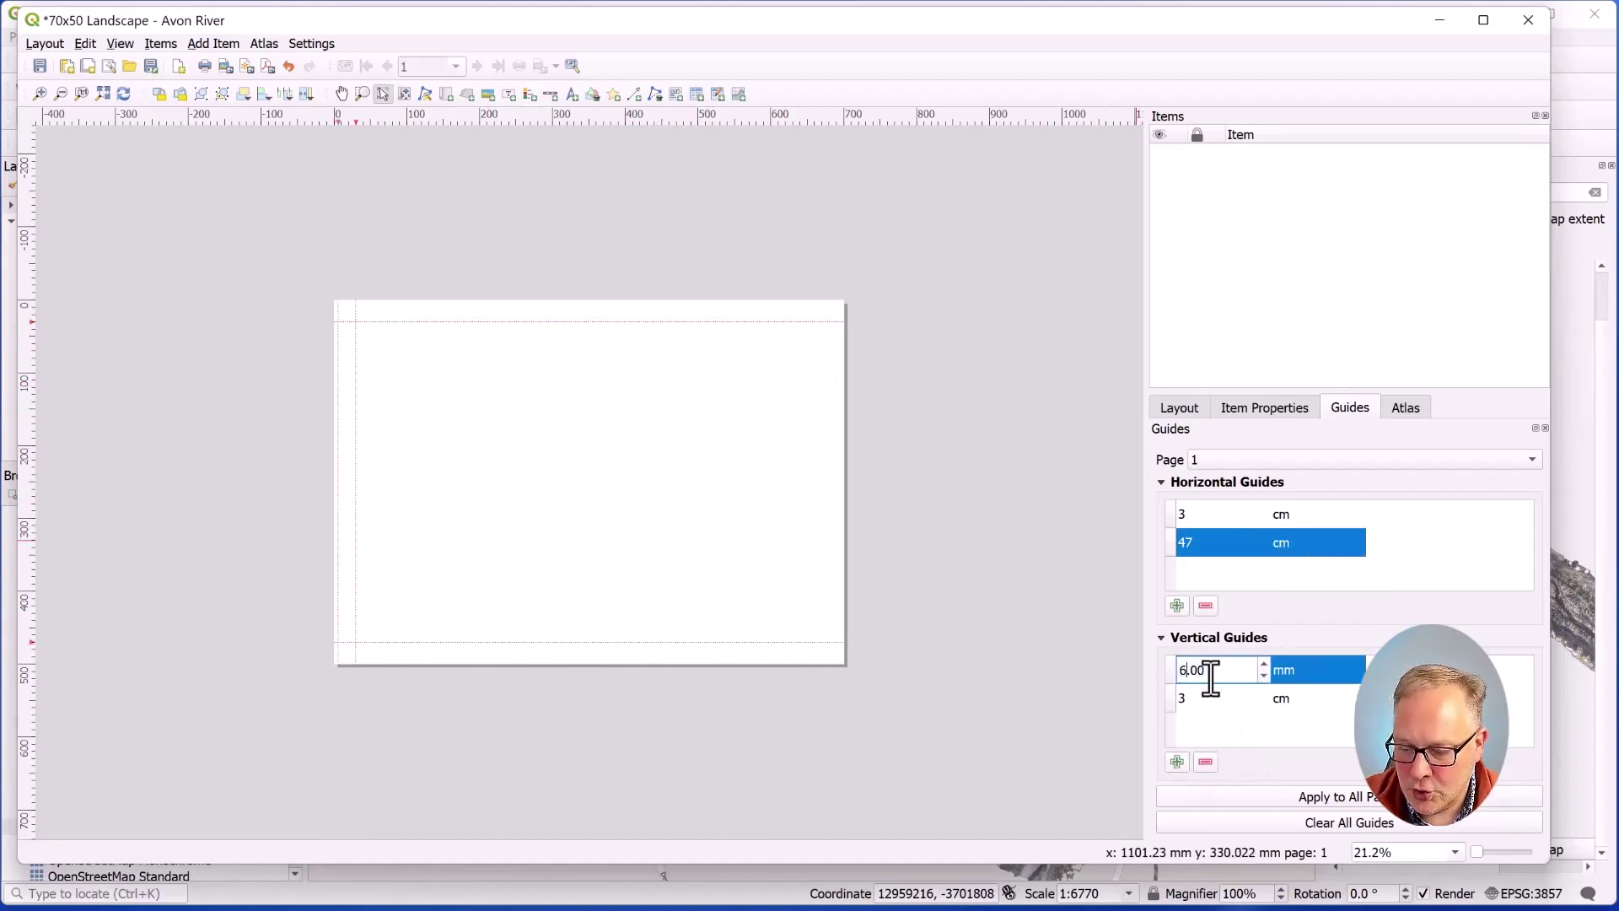
text(7)
click(1283, 698)
click(1283, 698)
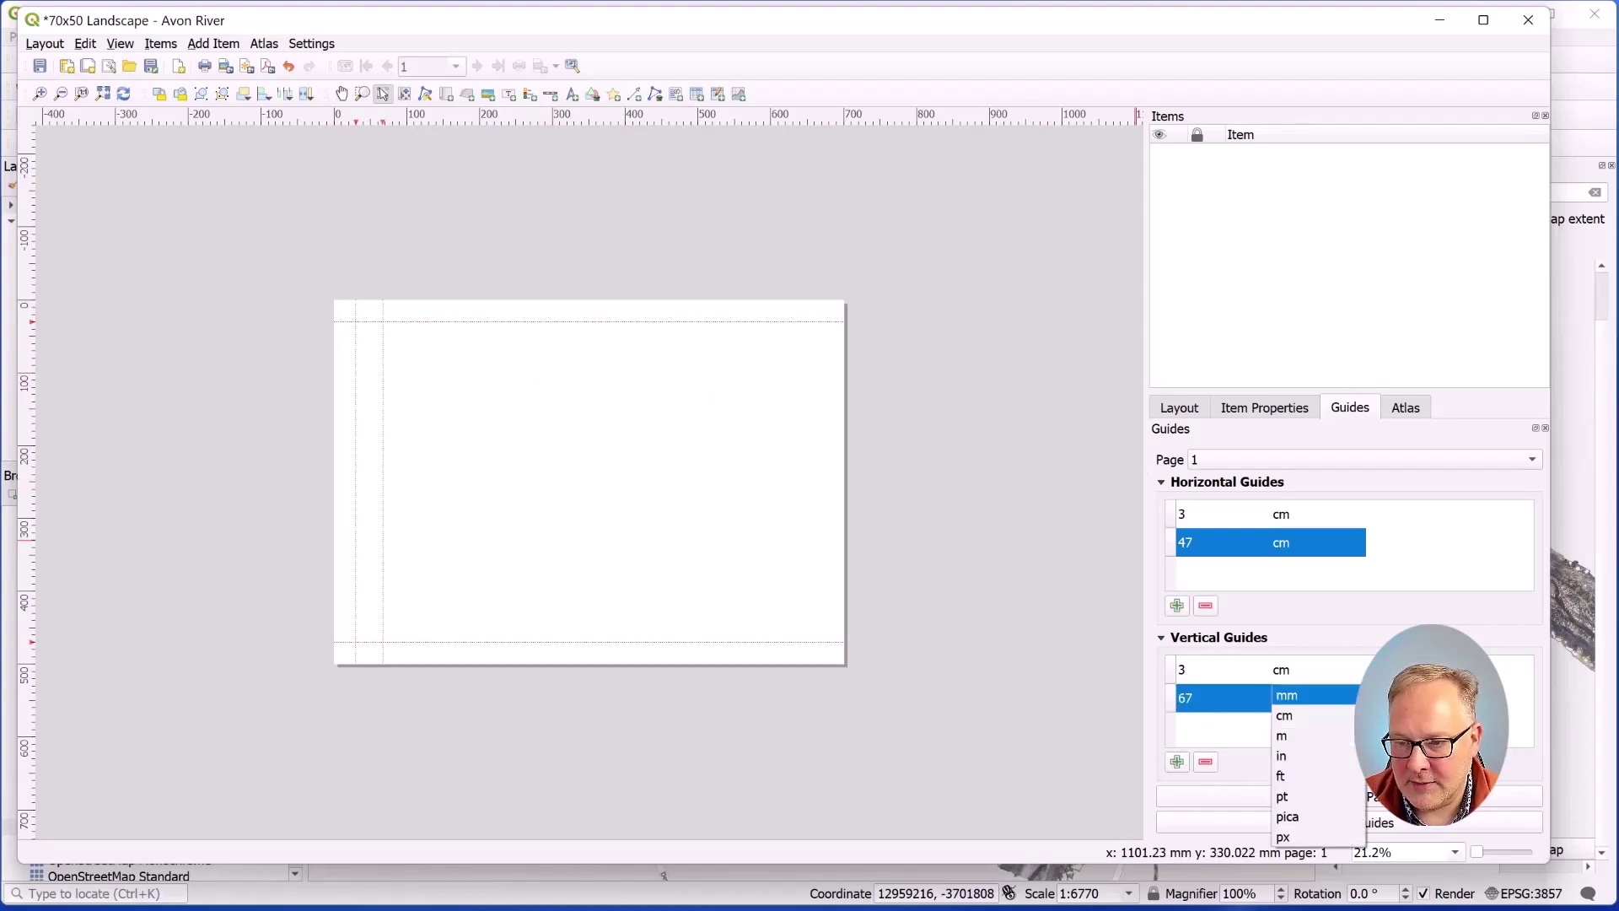
click(1284, 715)
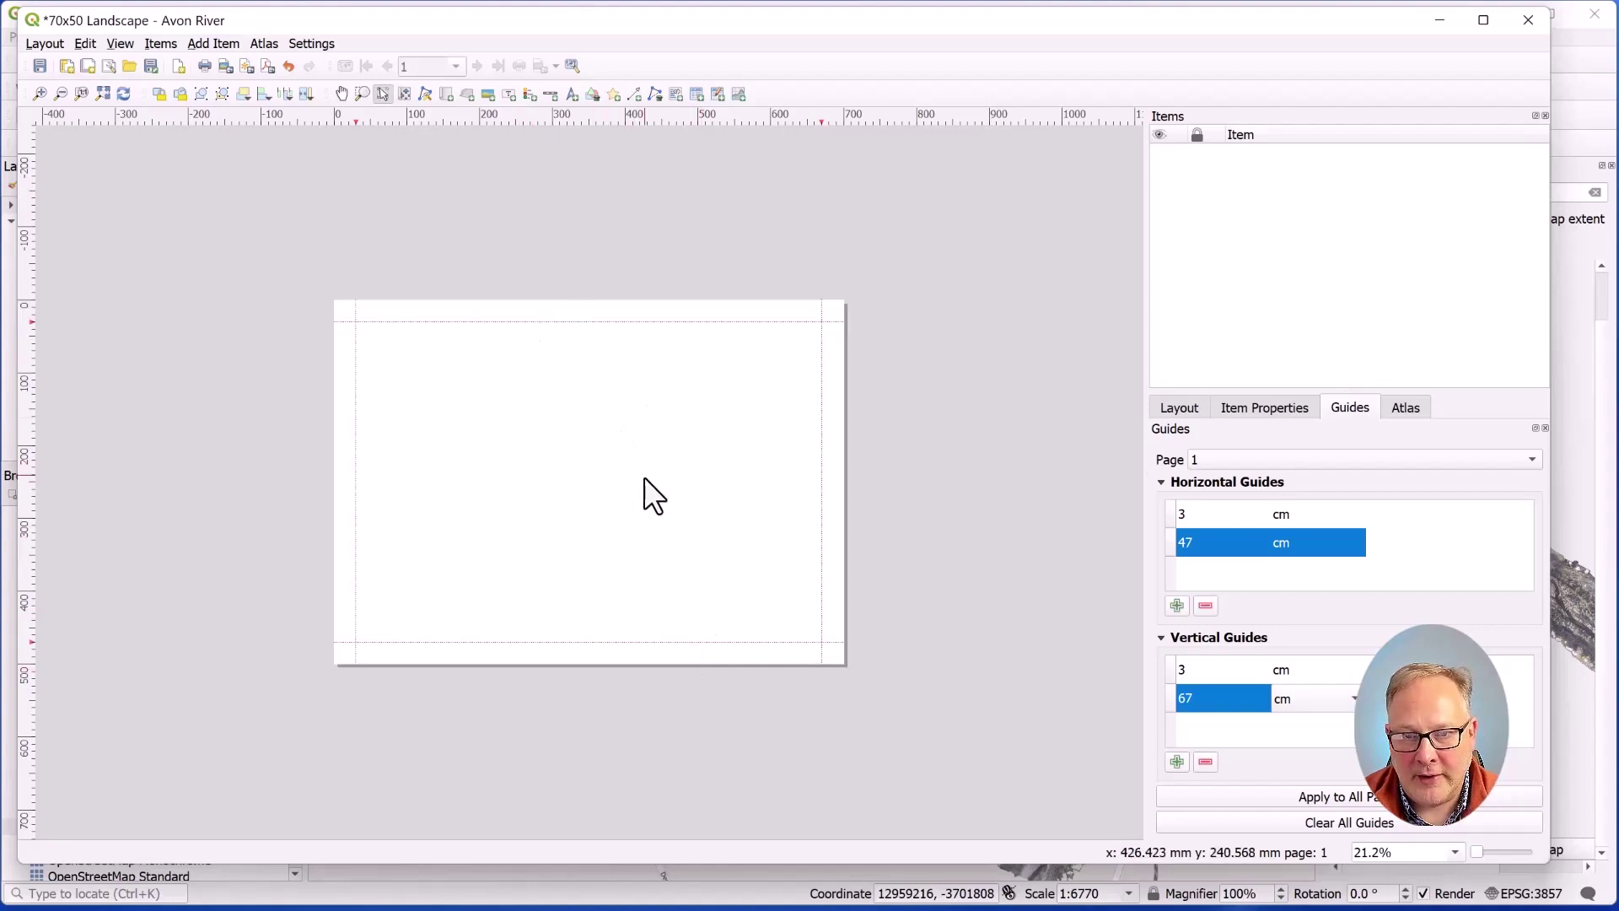
Add a horizontal guide at 25 cm and a vertical guide at 35 cm
click(1176, 604)
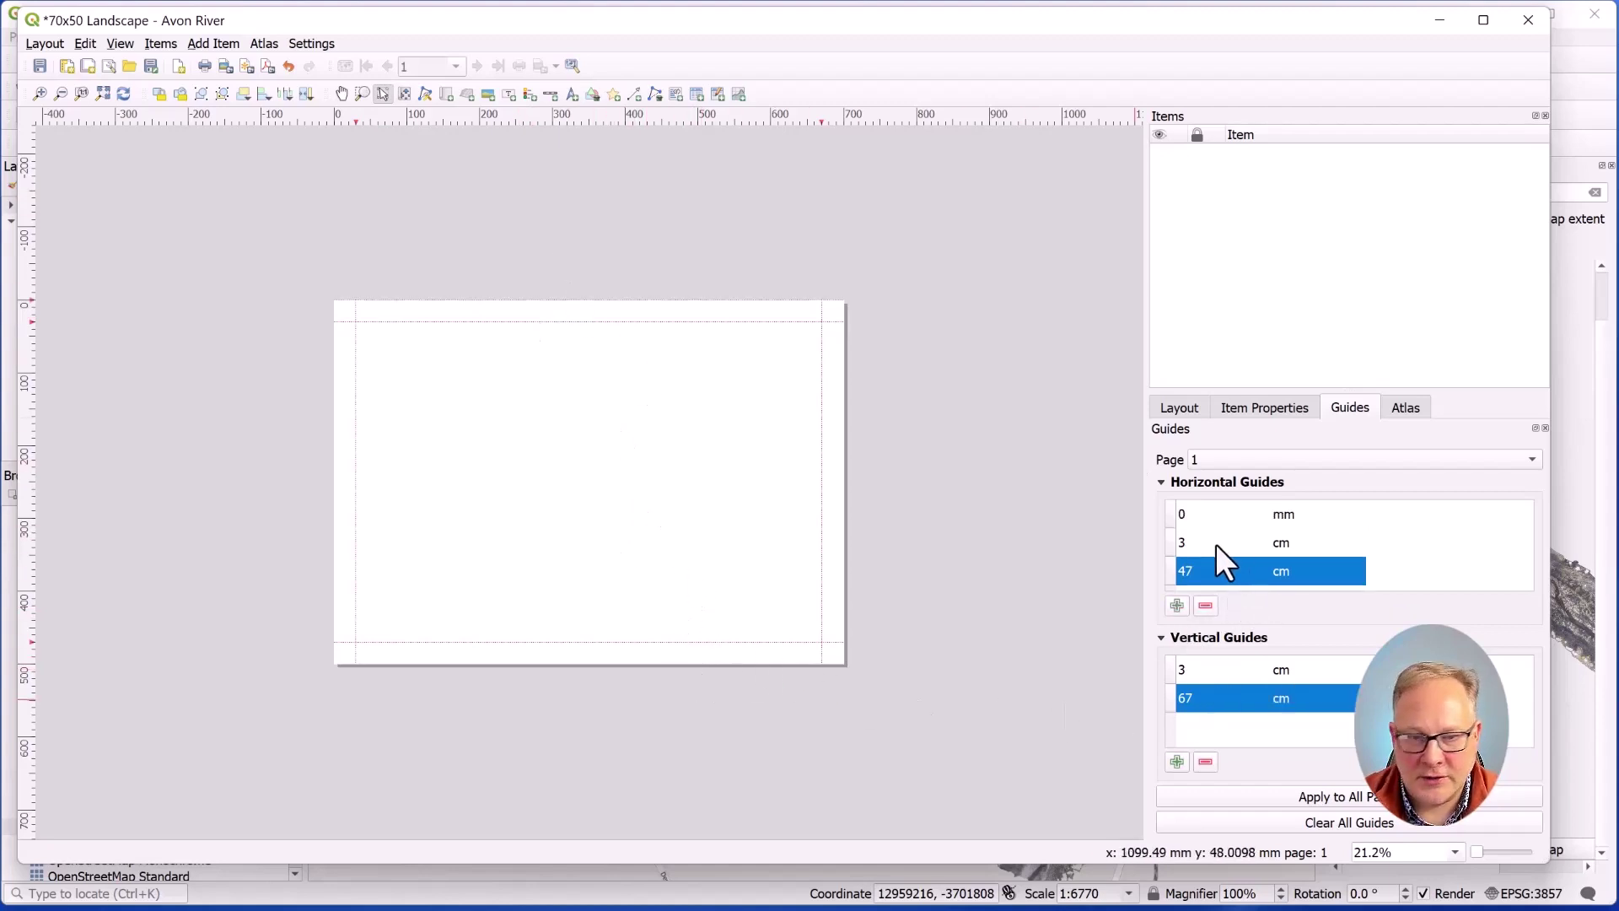
double_click(1187, 515)
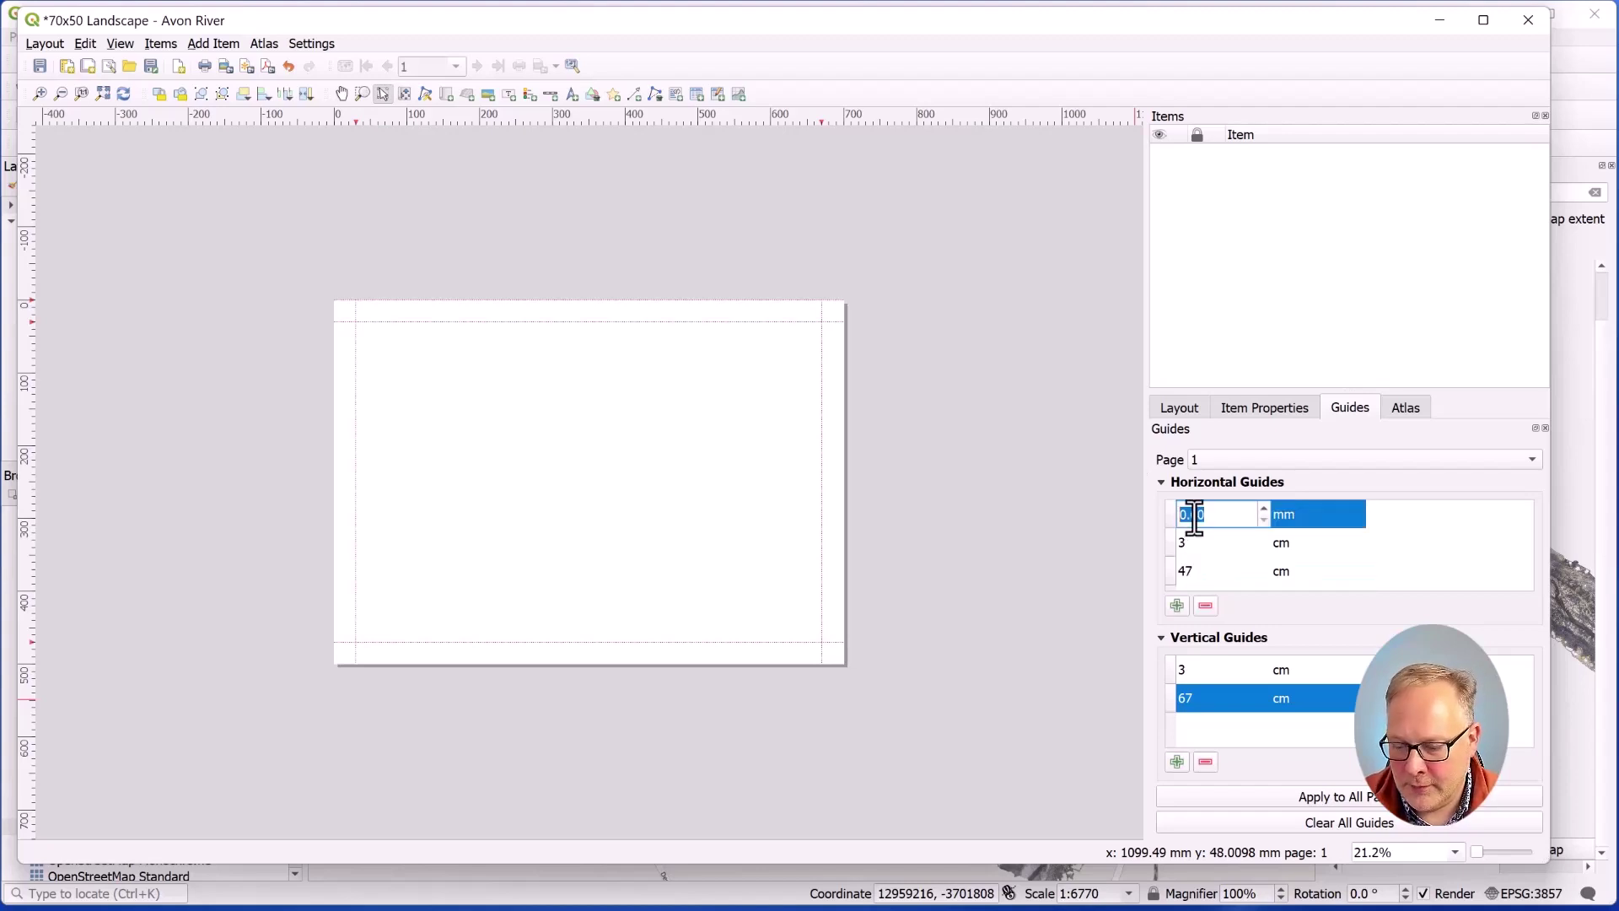
text(25)
click(1353, 509)
click(1357, 510)
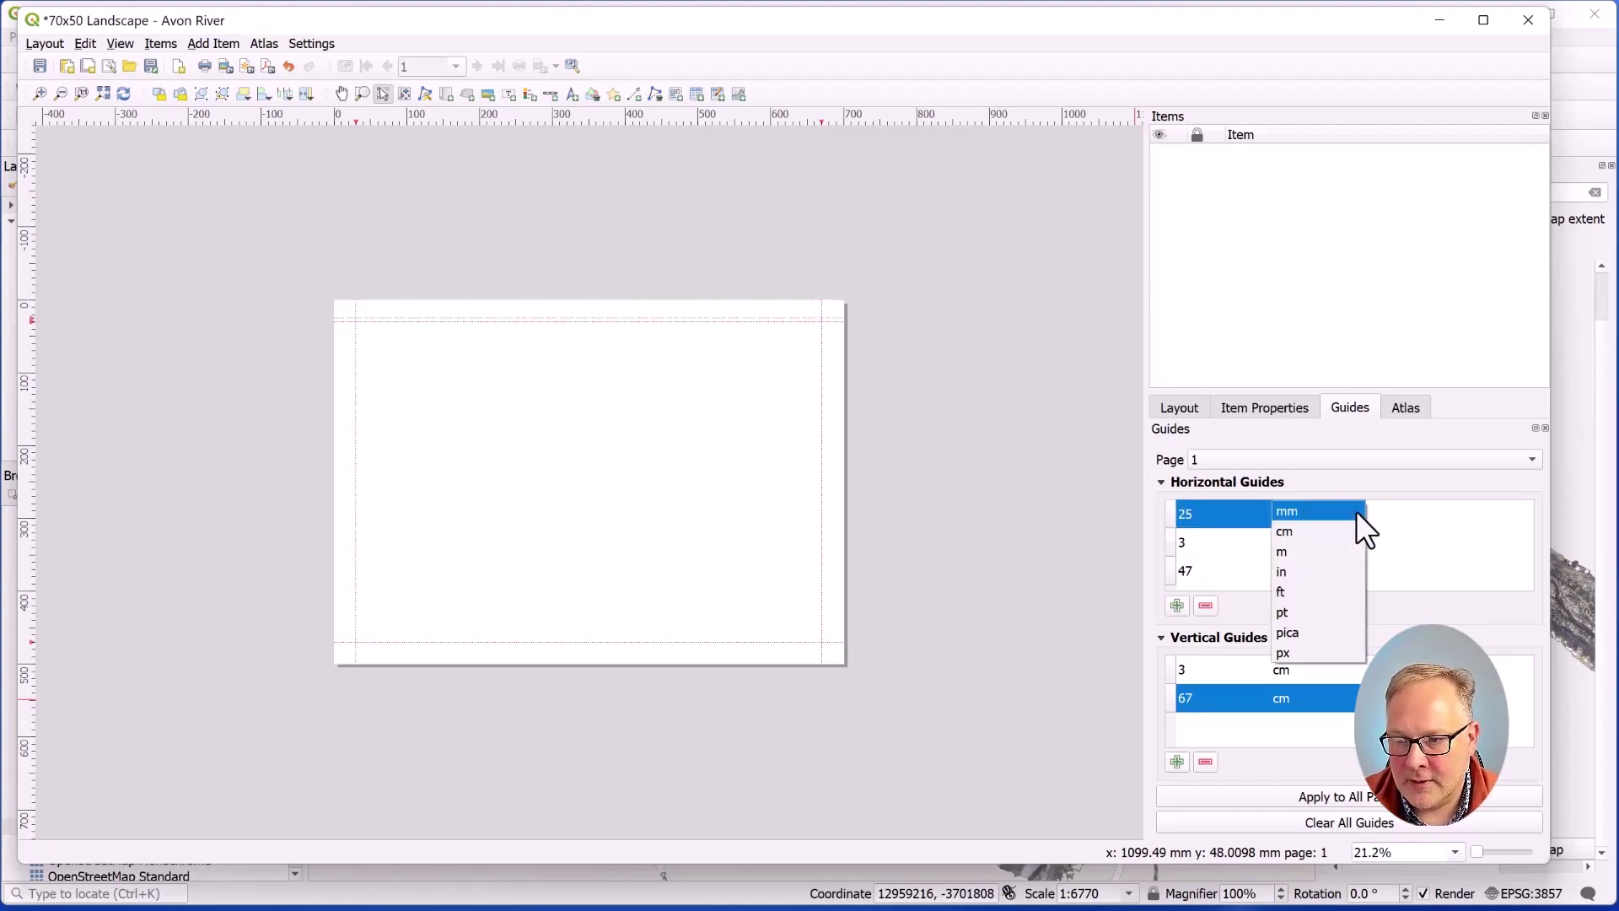
click(1308, 534)
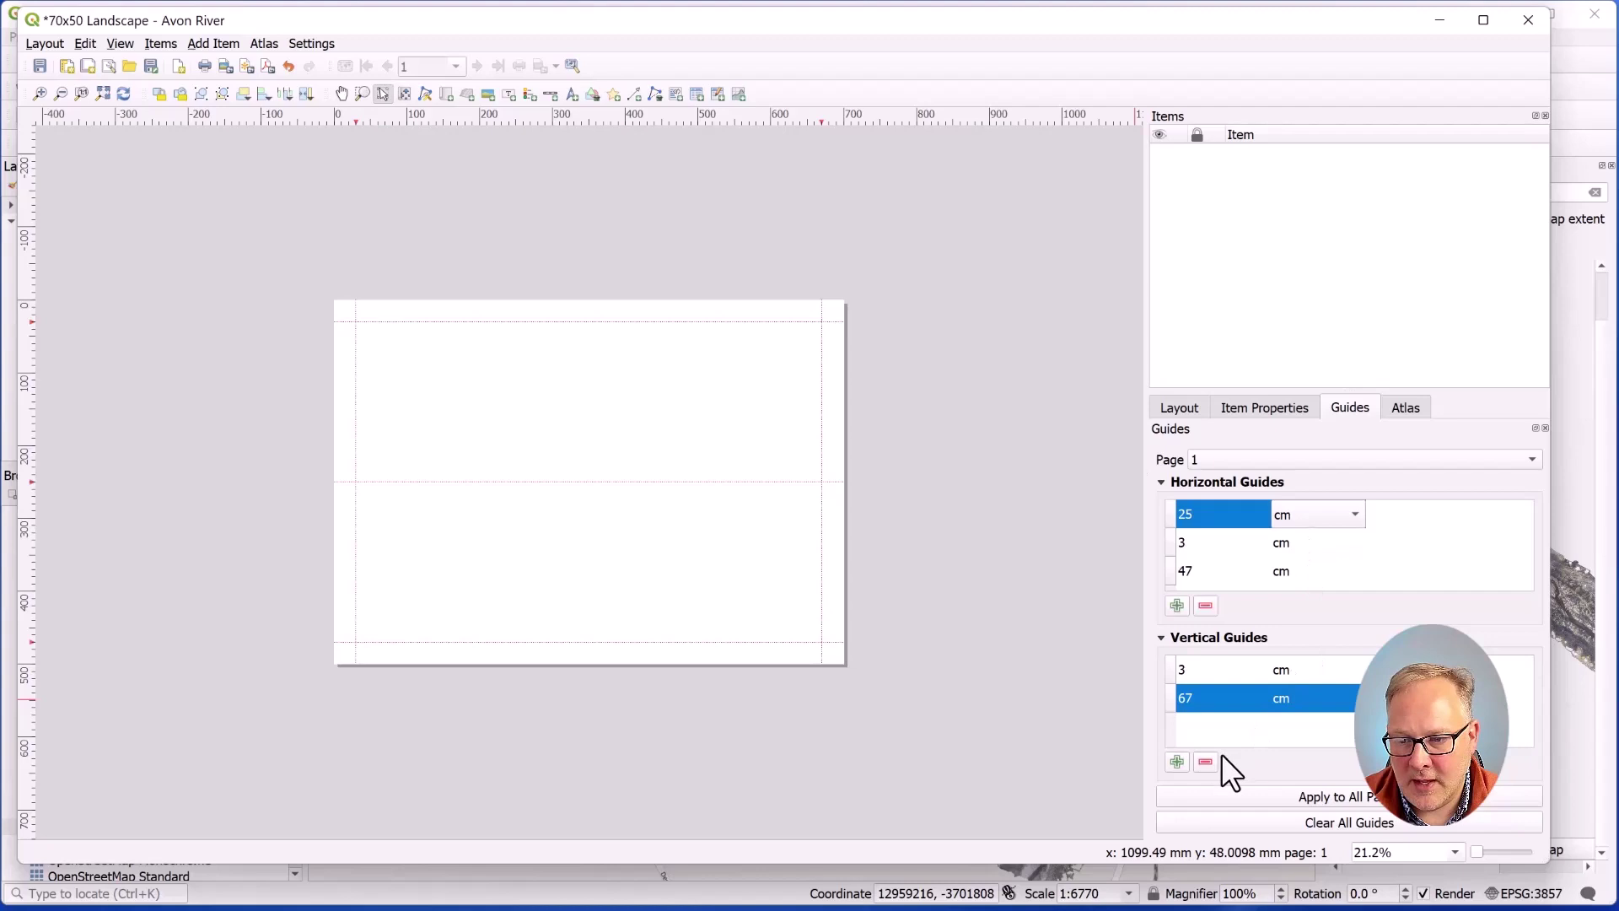
click(1177, 761)
double_click(1187, 671)
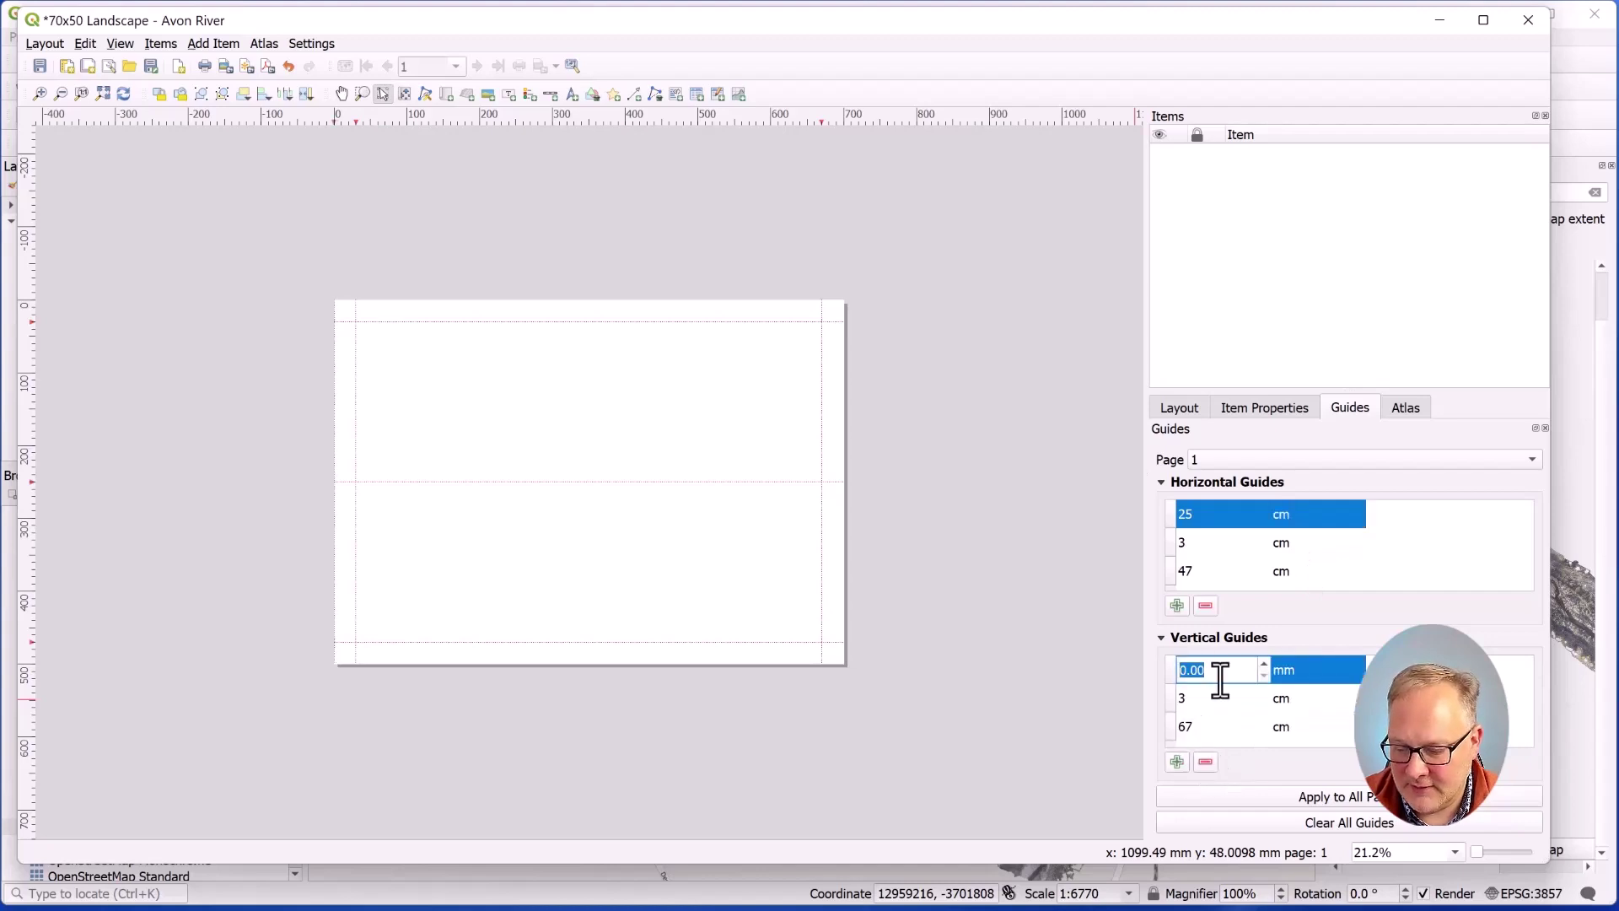
text(35)
key(Return)
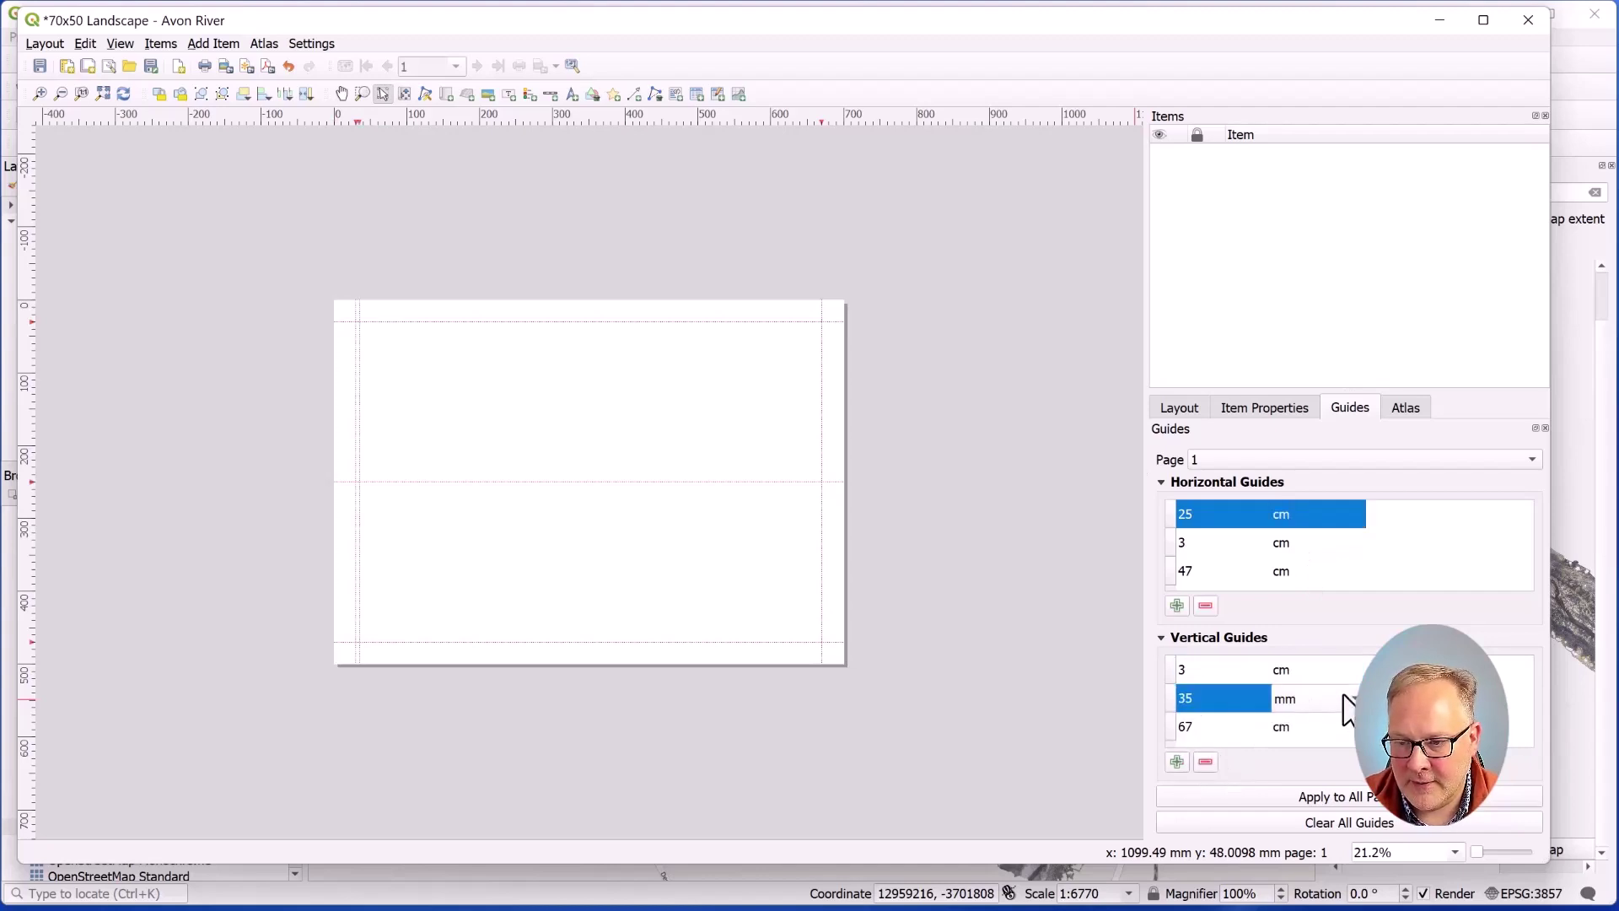
double_click(1344, 698)
click(1323, 722)
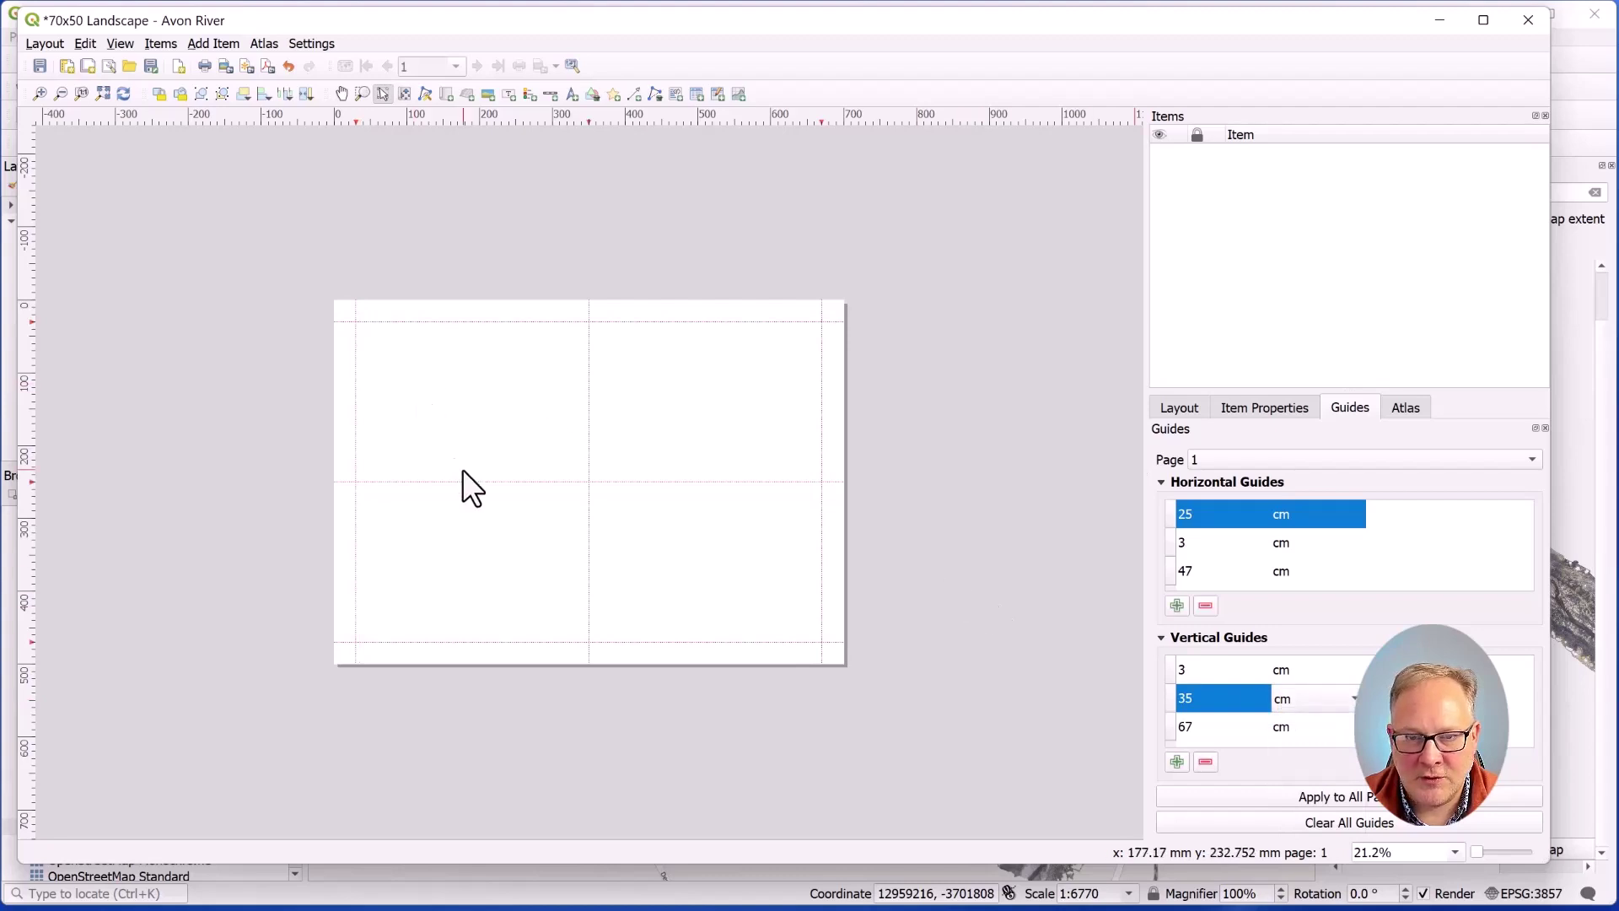
Zoom to the full page and check the page size properties
click(101, 92)
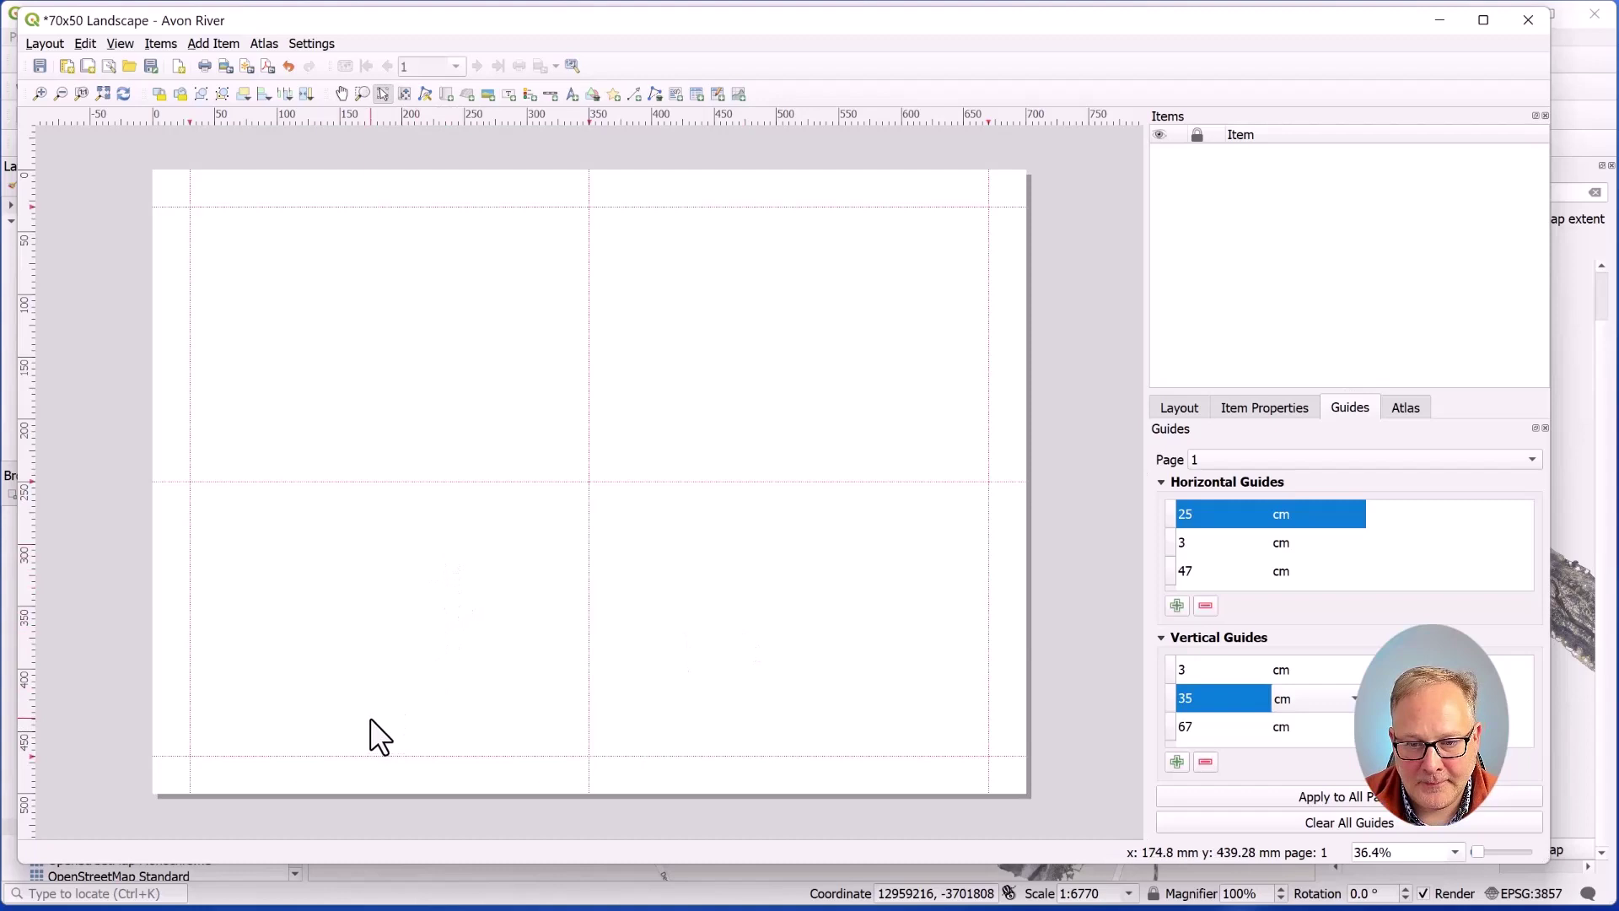
right_click(1010, 332)
click(1056, 384)
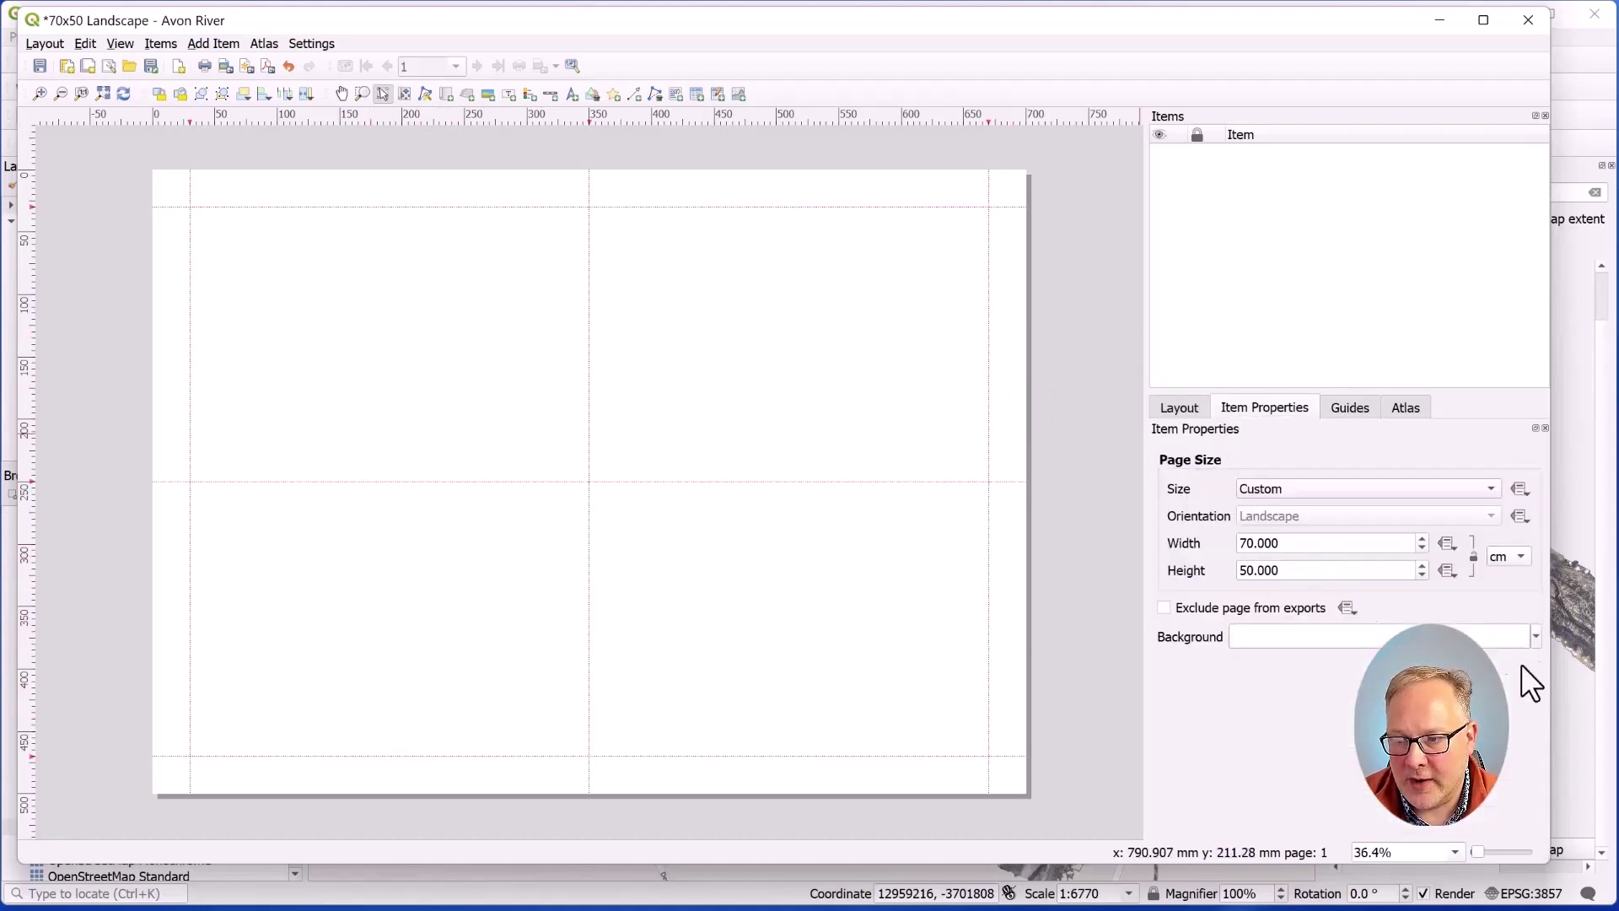
click(1122, 384)
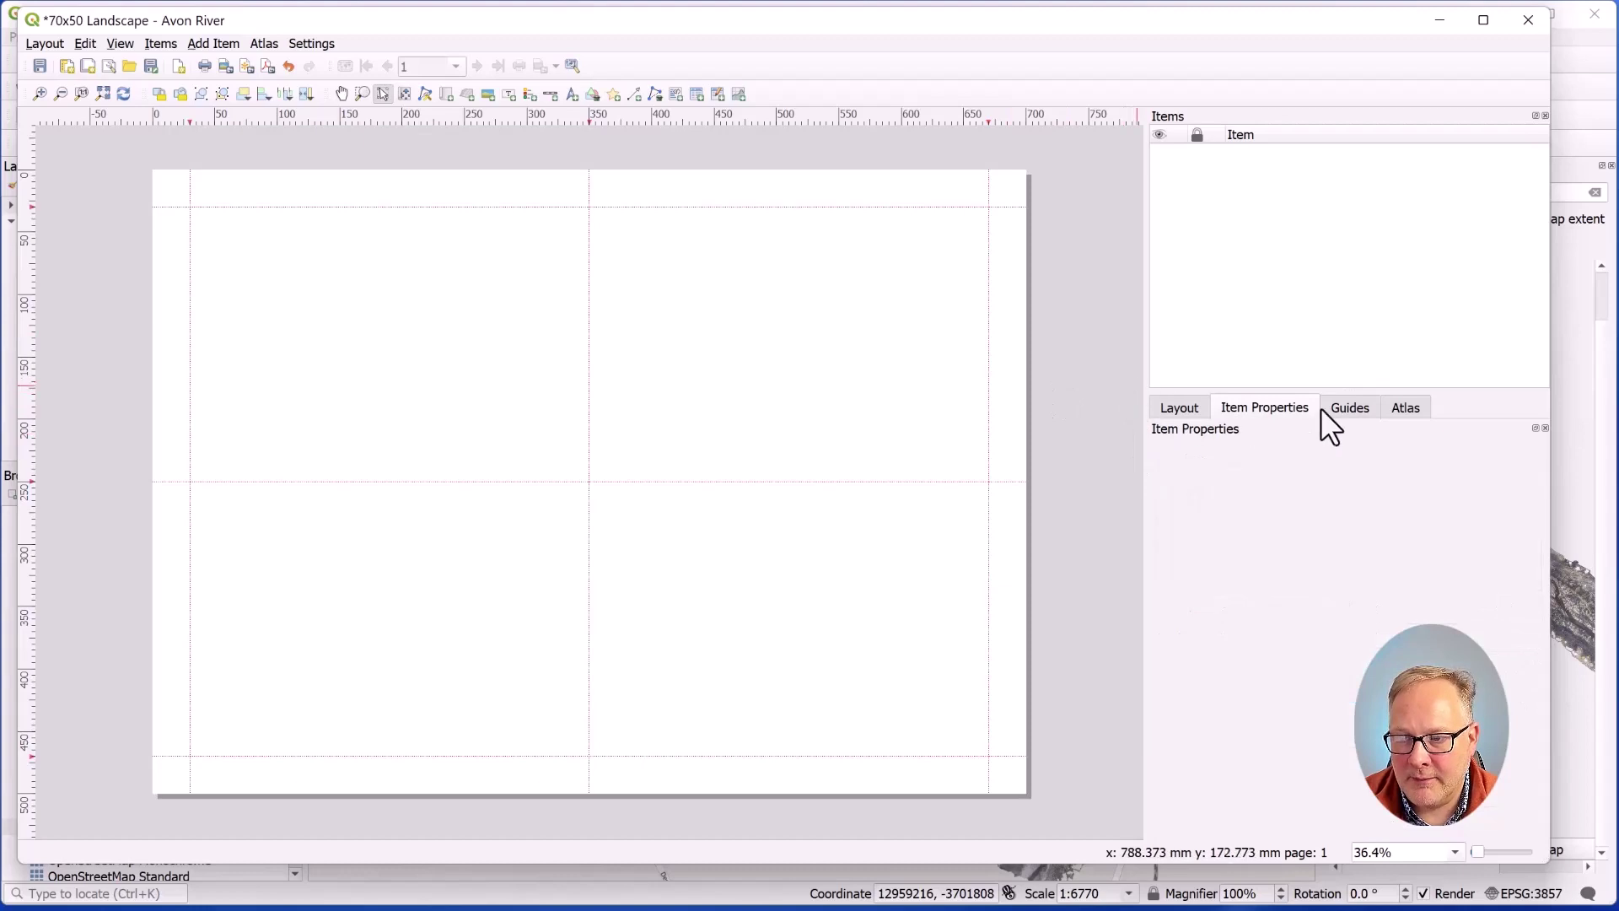
click(1354, 411)
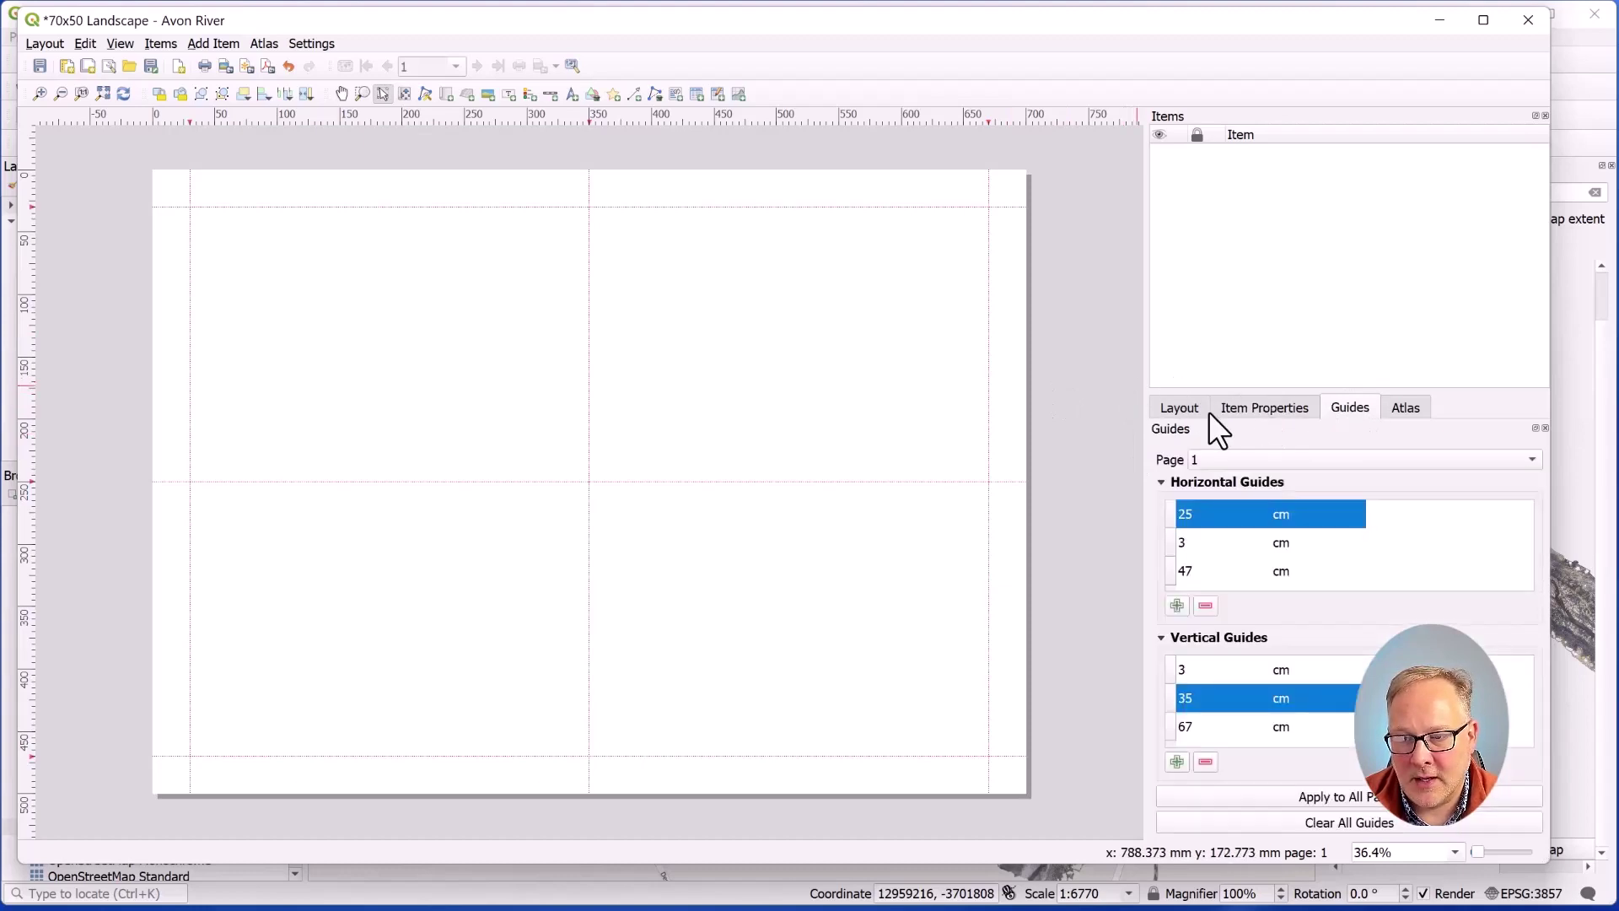
Draw a label box near the bottom centre and replace the placeholder text with 'Avon River'
click(1233, 408)
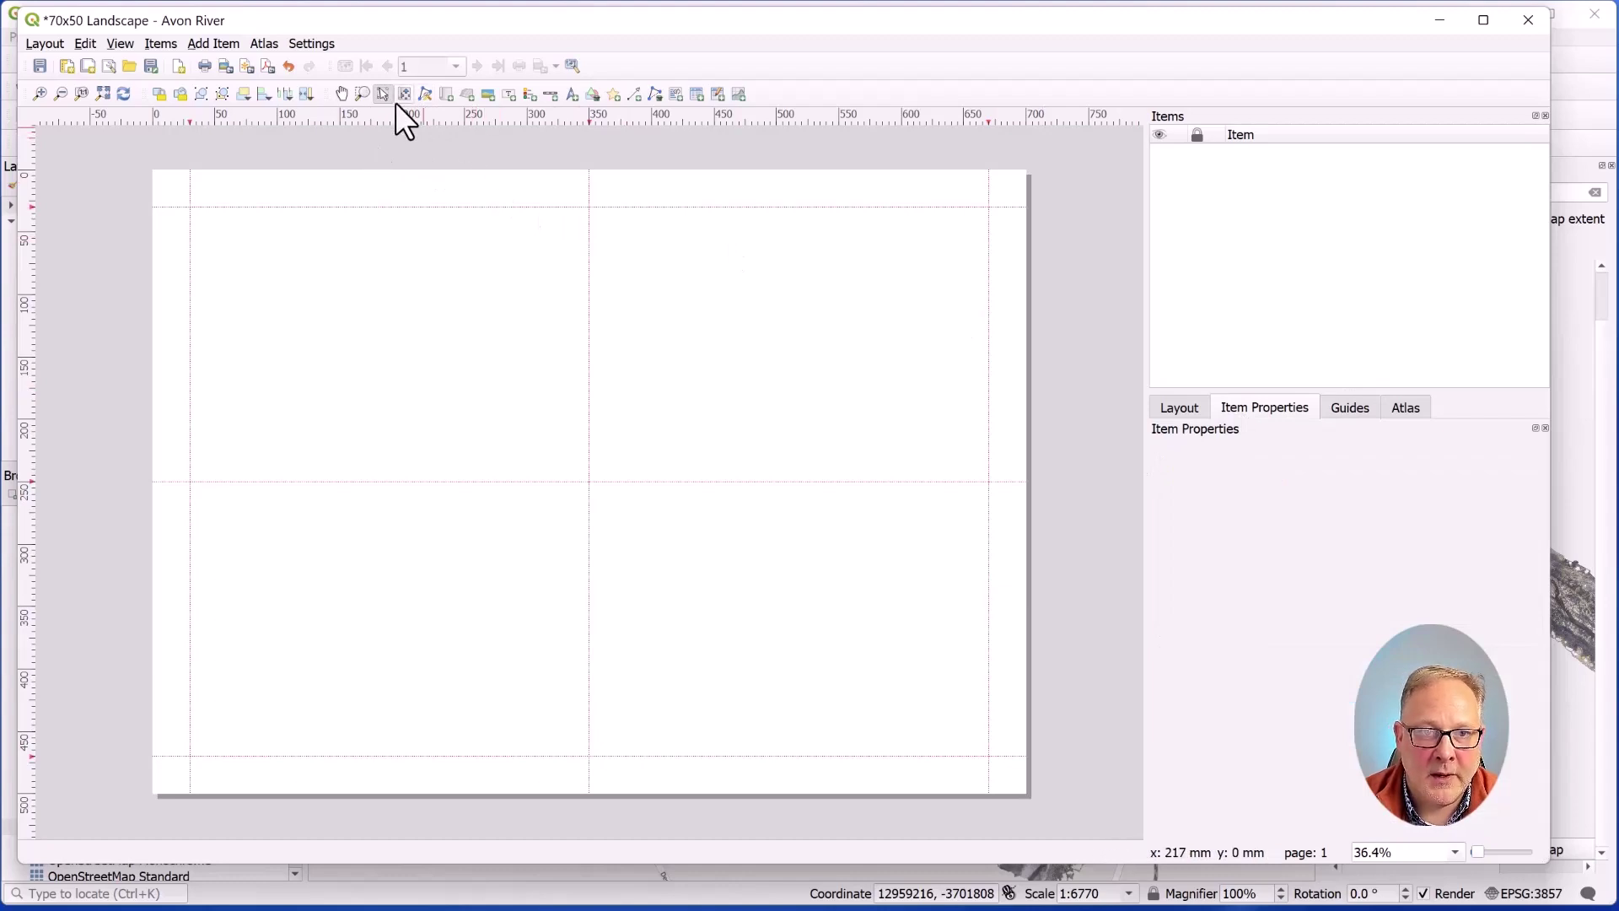
click(508, 95)
drag(486, 692, 694, 755)
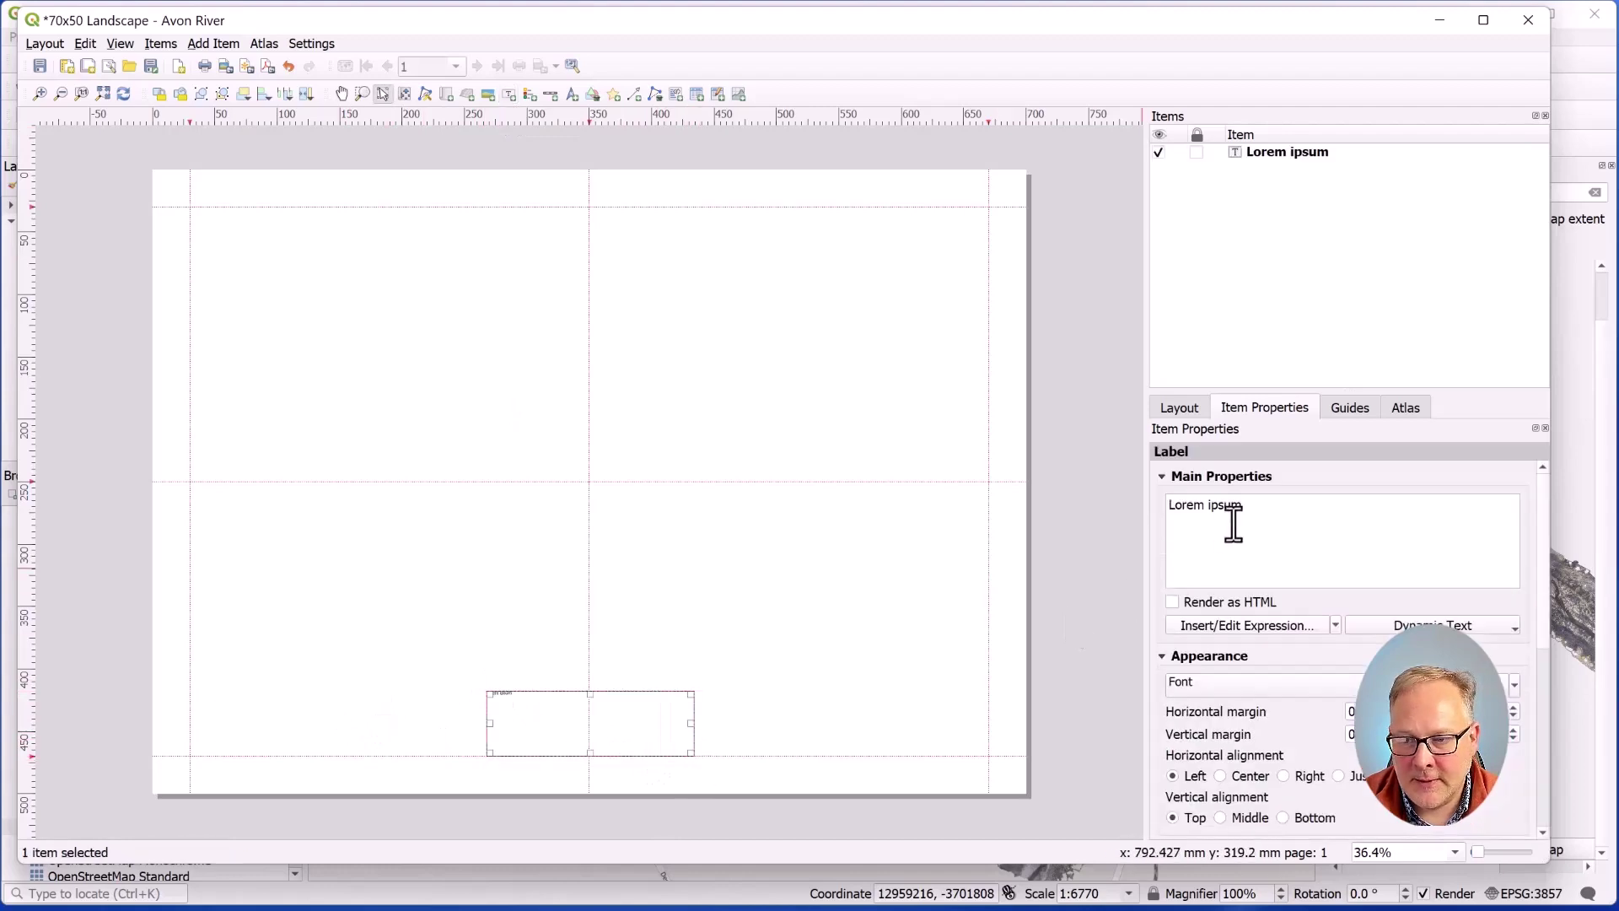
drag(1232, 525, 1103, 506)
key(BackSpace)
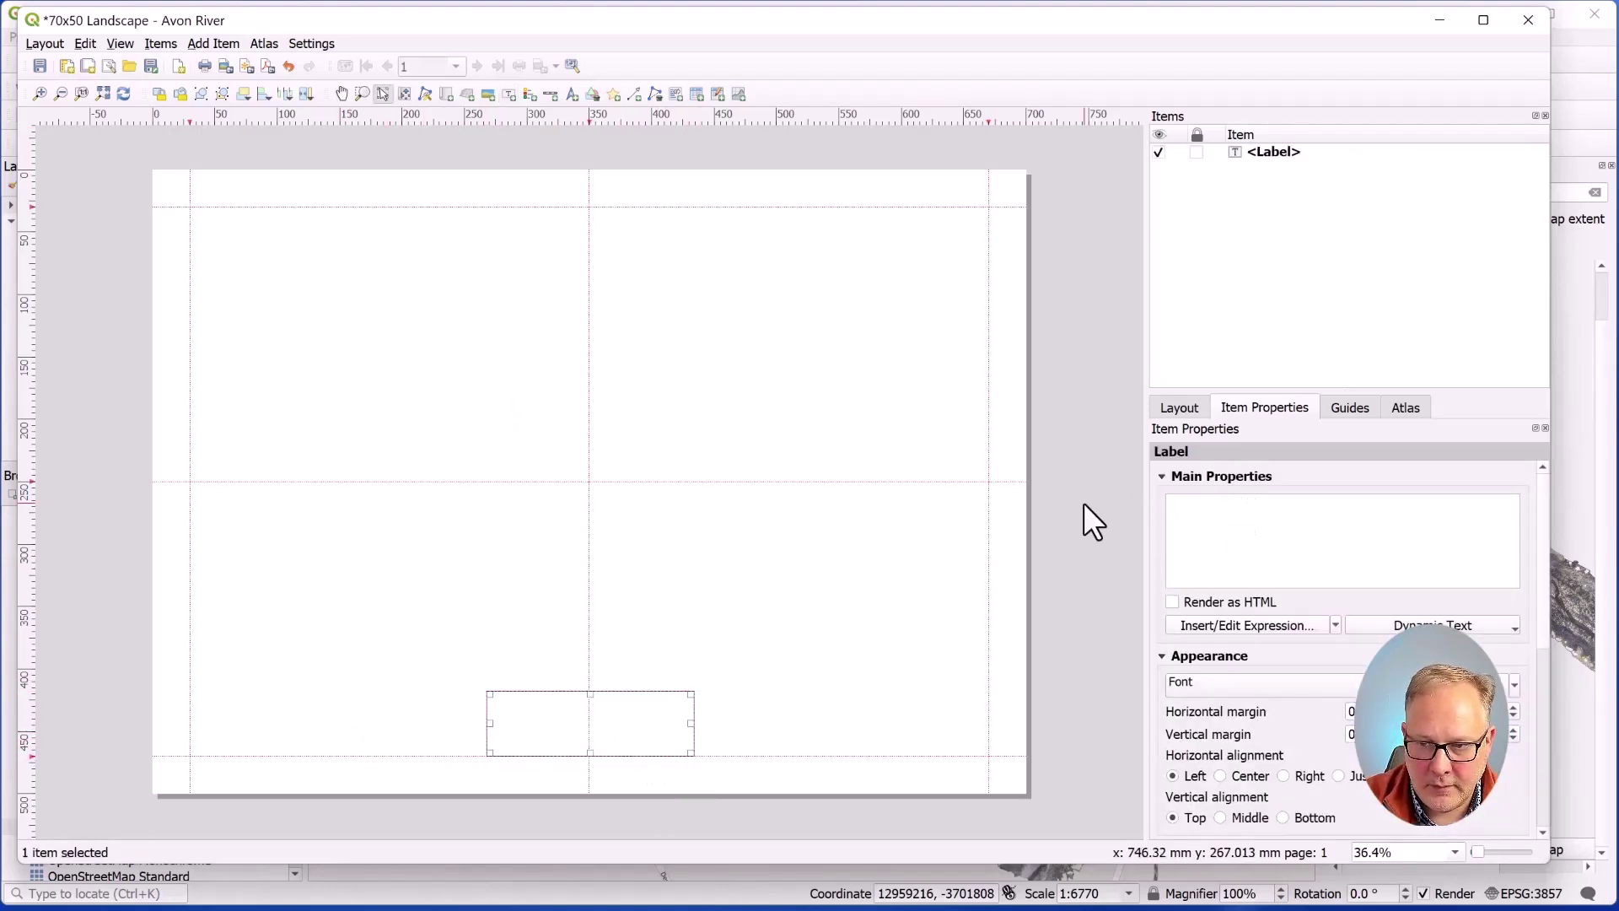
text(Avon River)
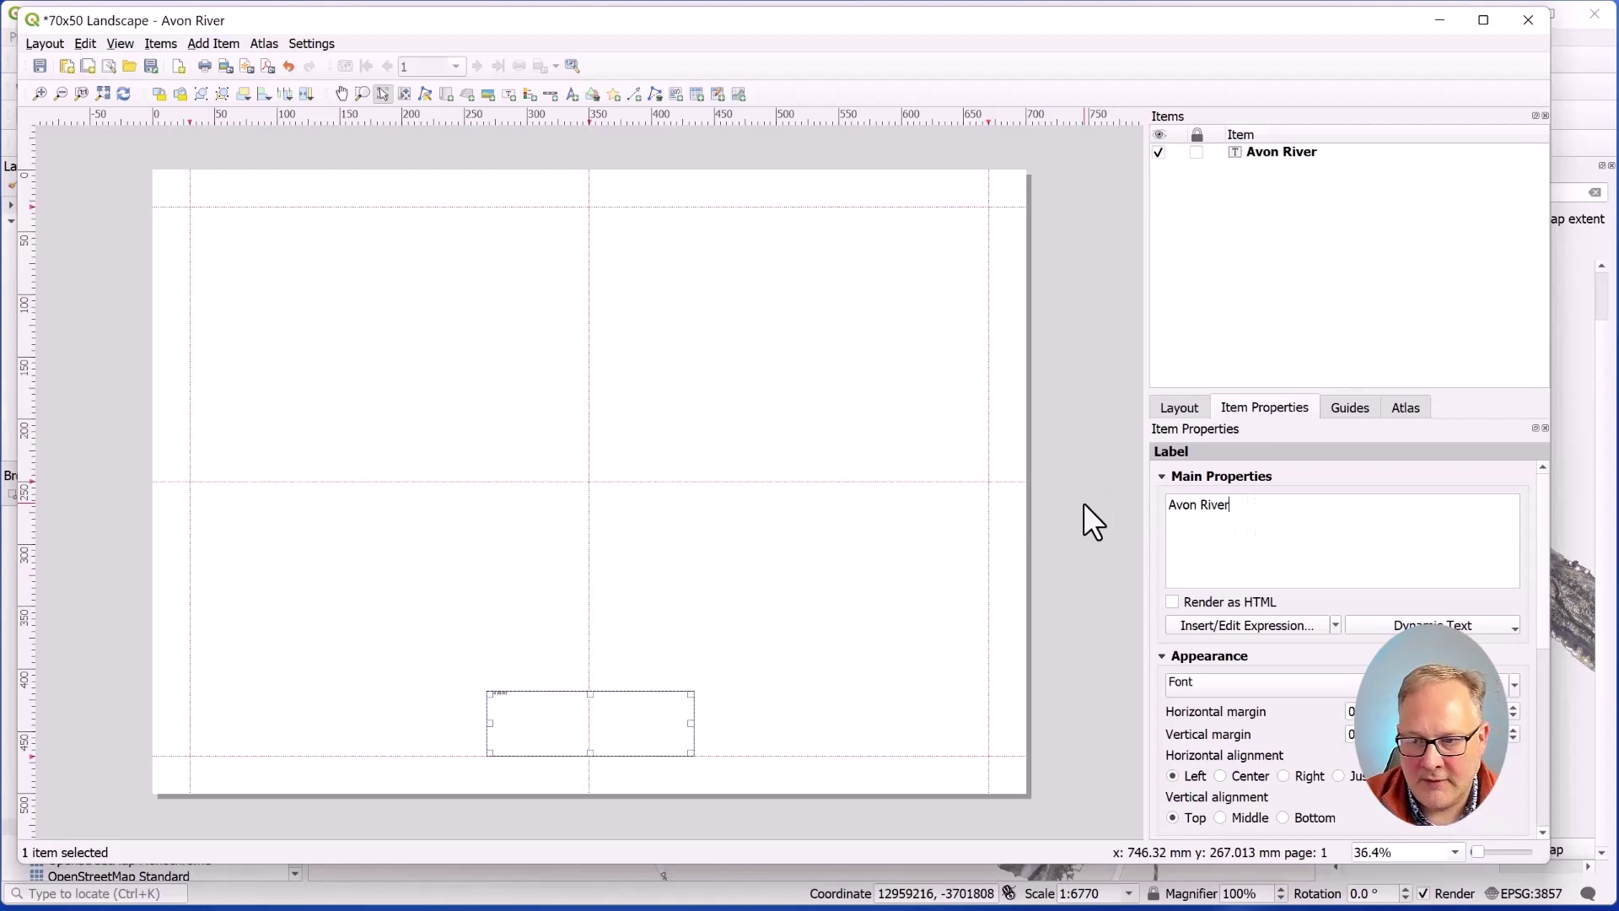
Set the label font to Times New Roman at size 75
click(1311, 688)
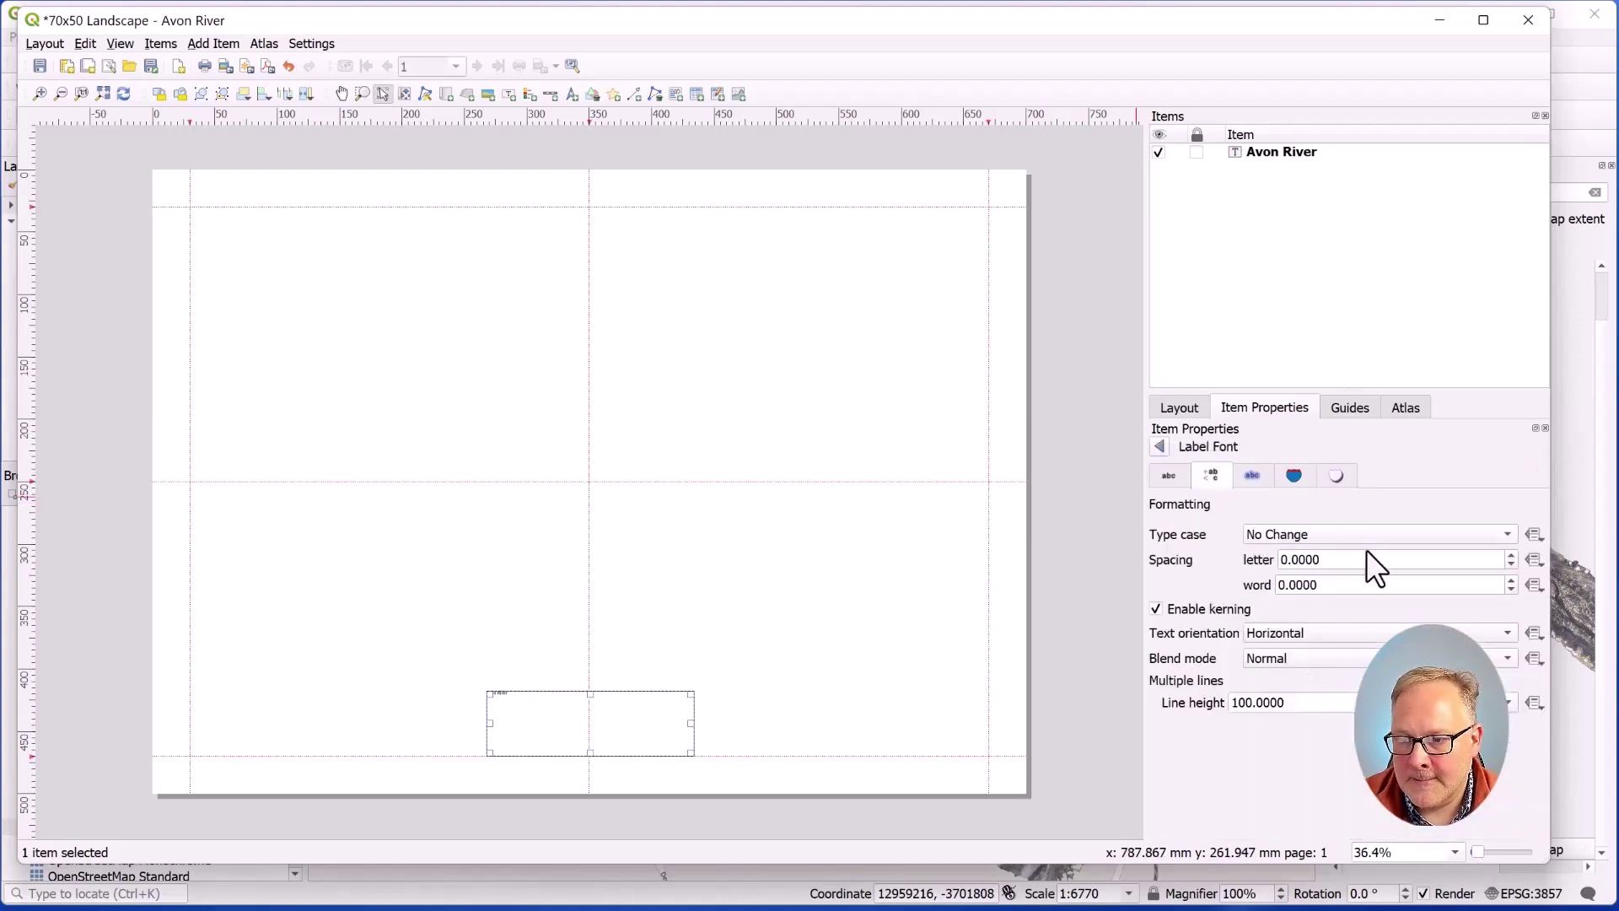
click(1181, 478)
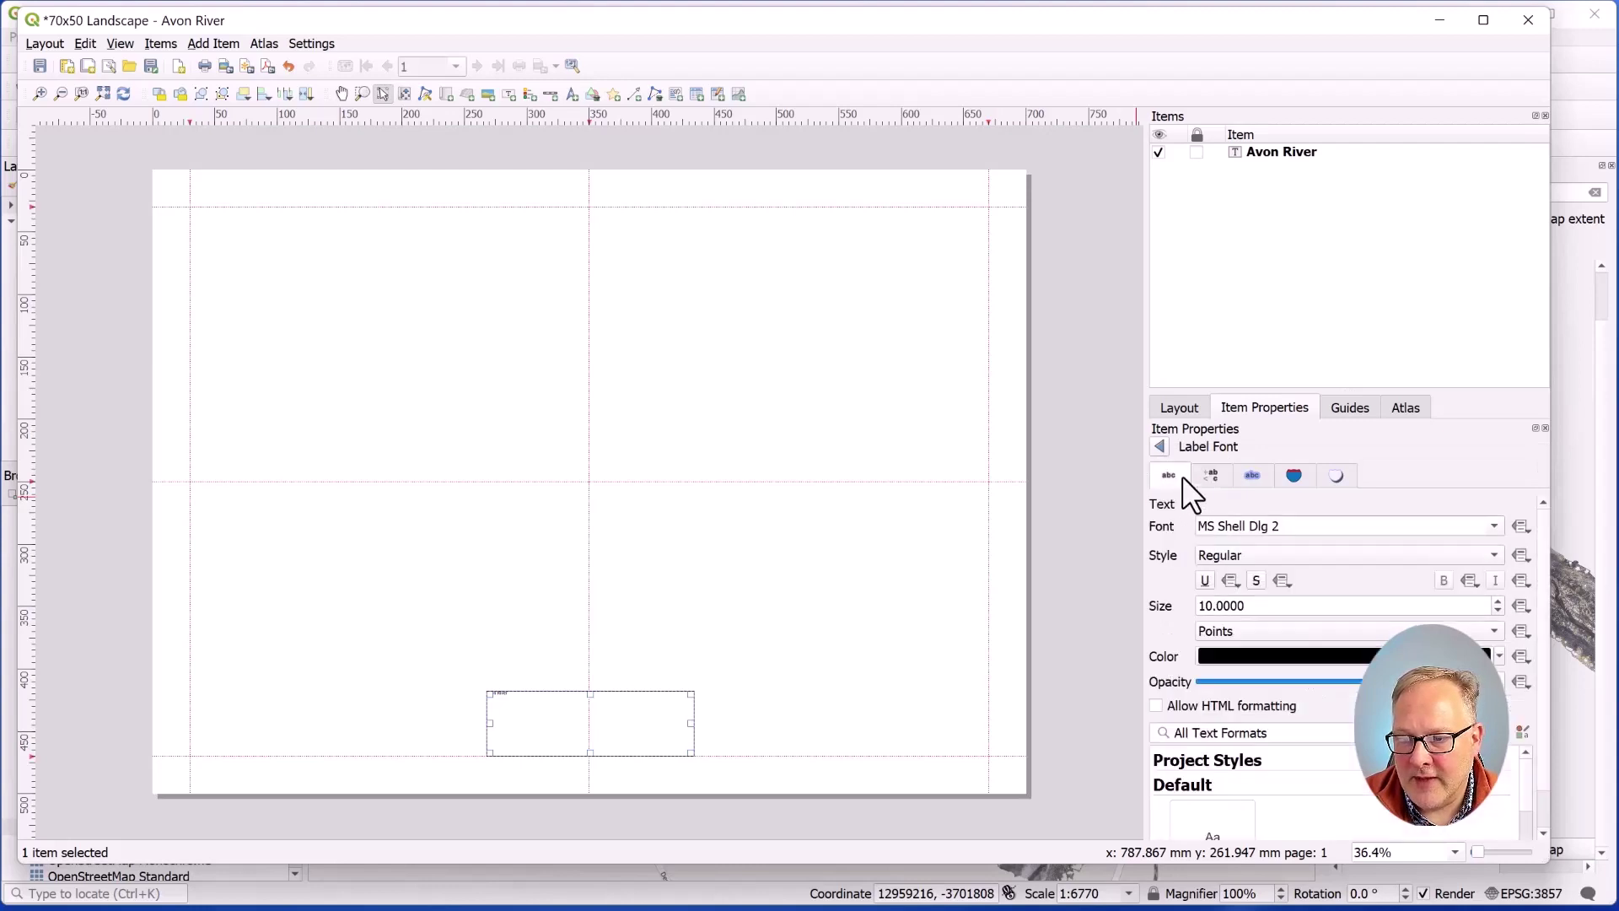
click(1494, 525)
key(t)
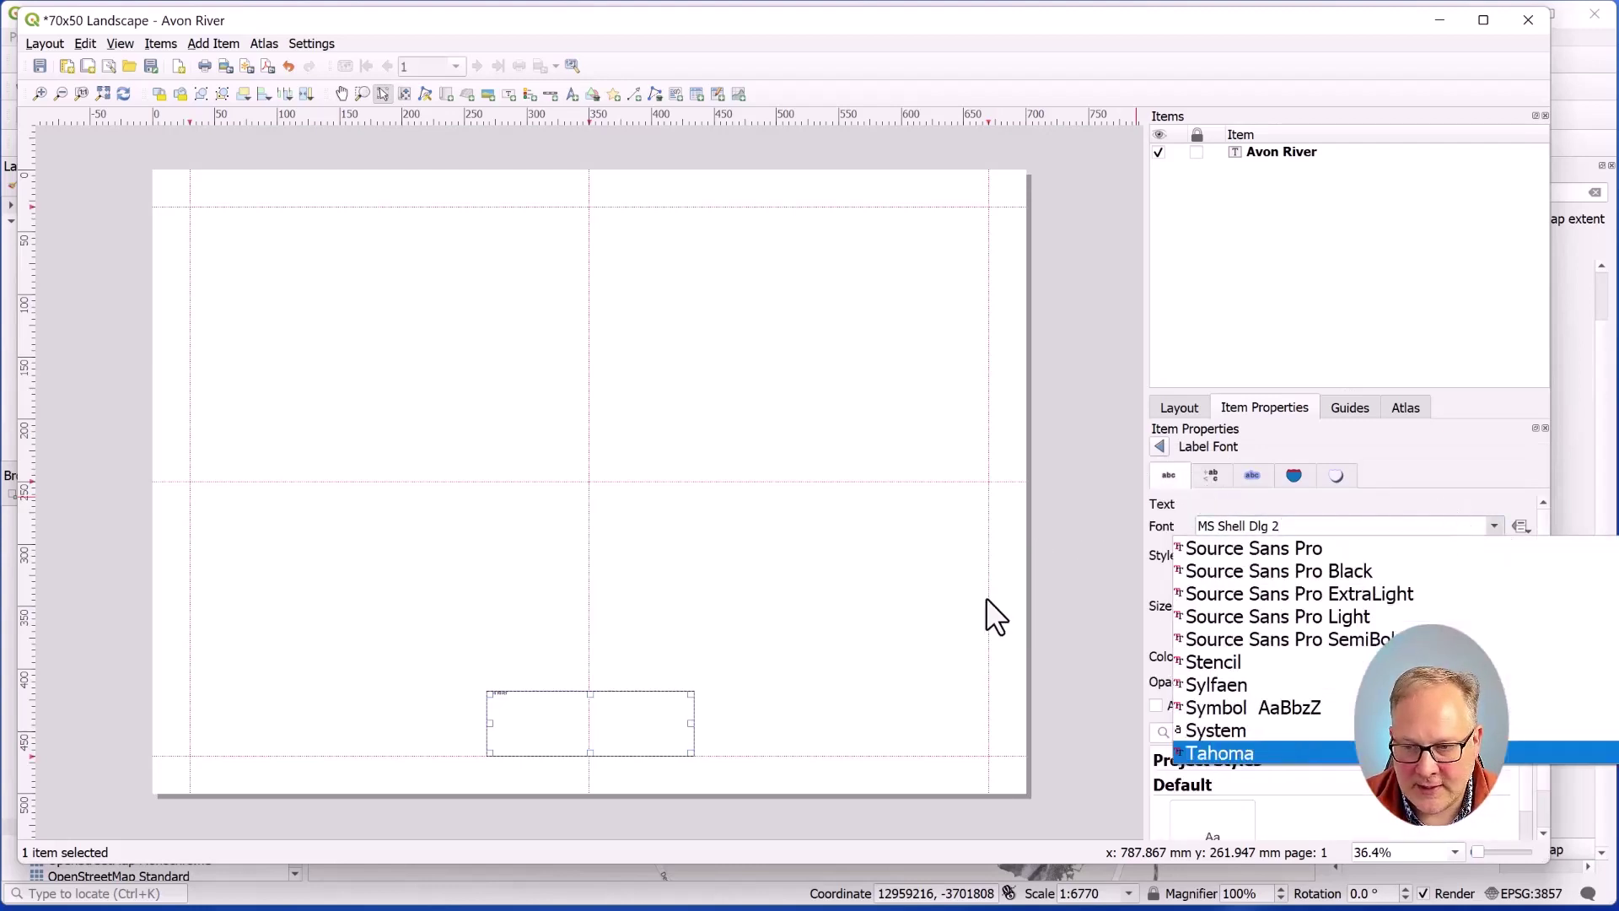
scroll(1312, 675, down, 3)
click(1312, 616)
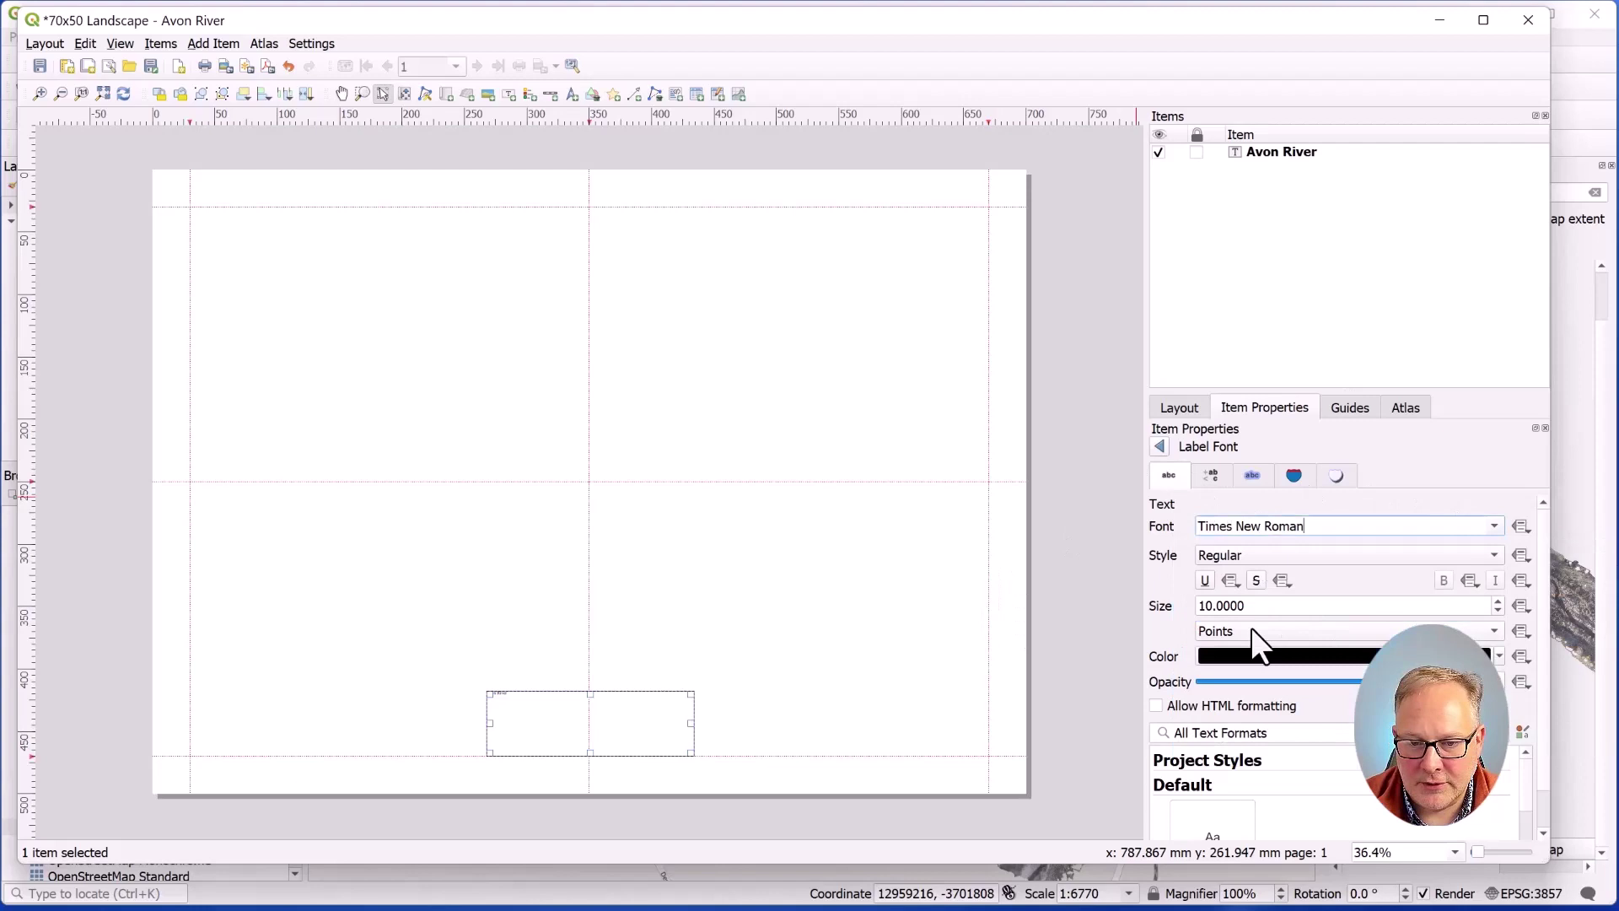
drag(1261, 607, 1150, 602)
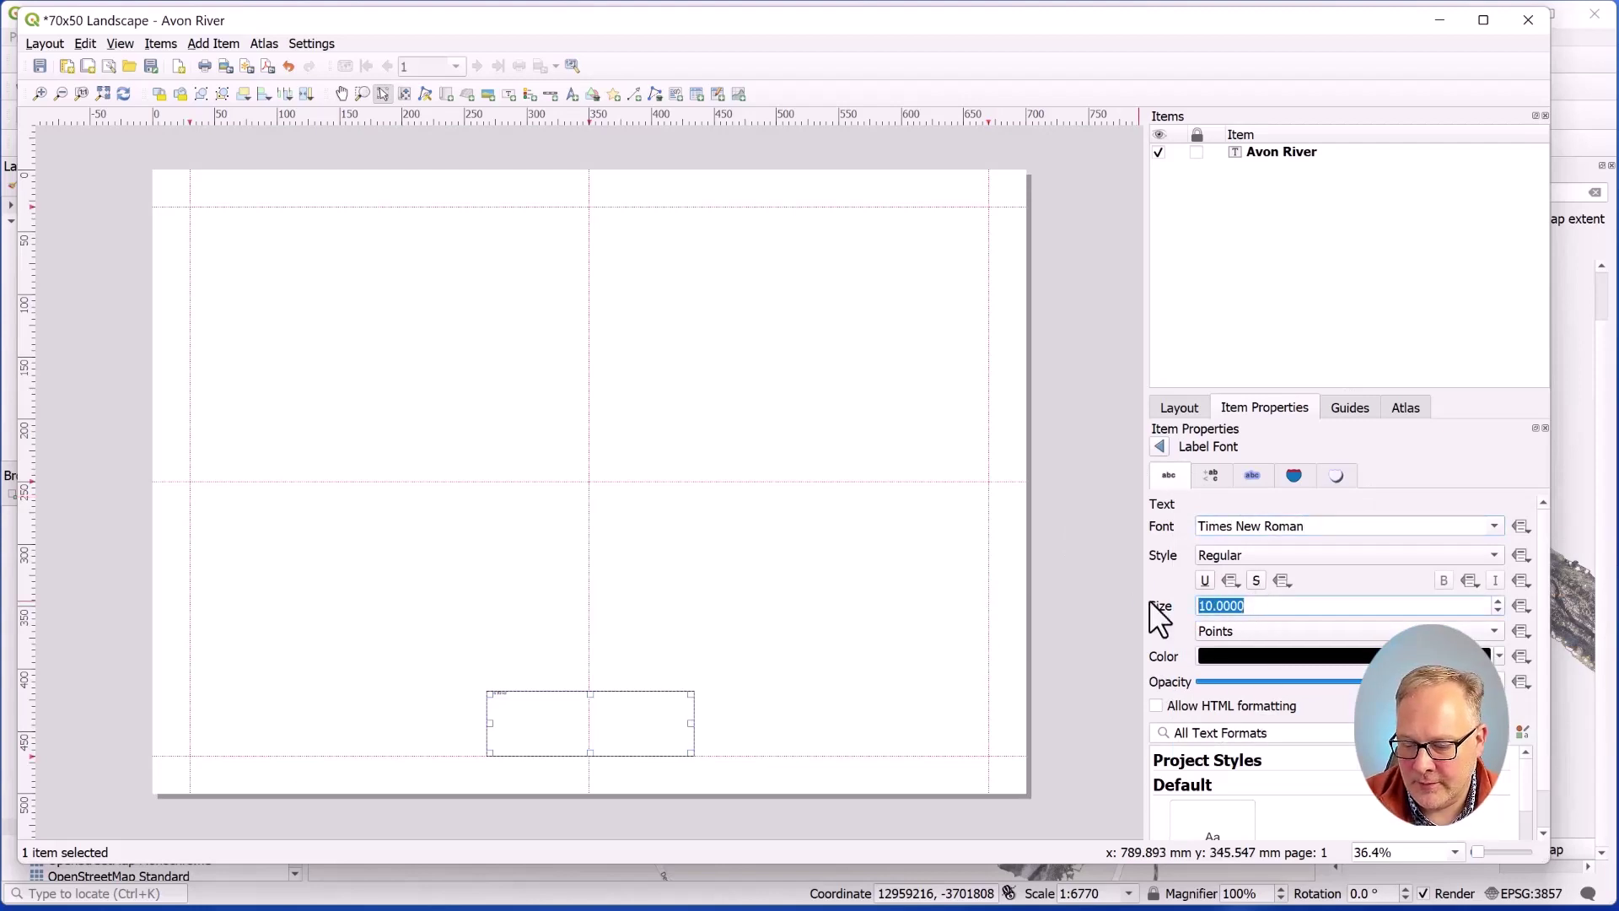
text(75)
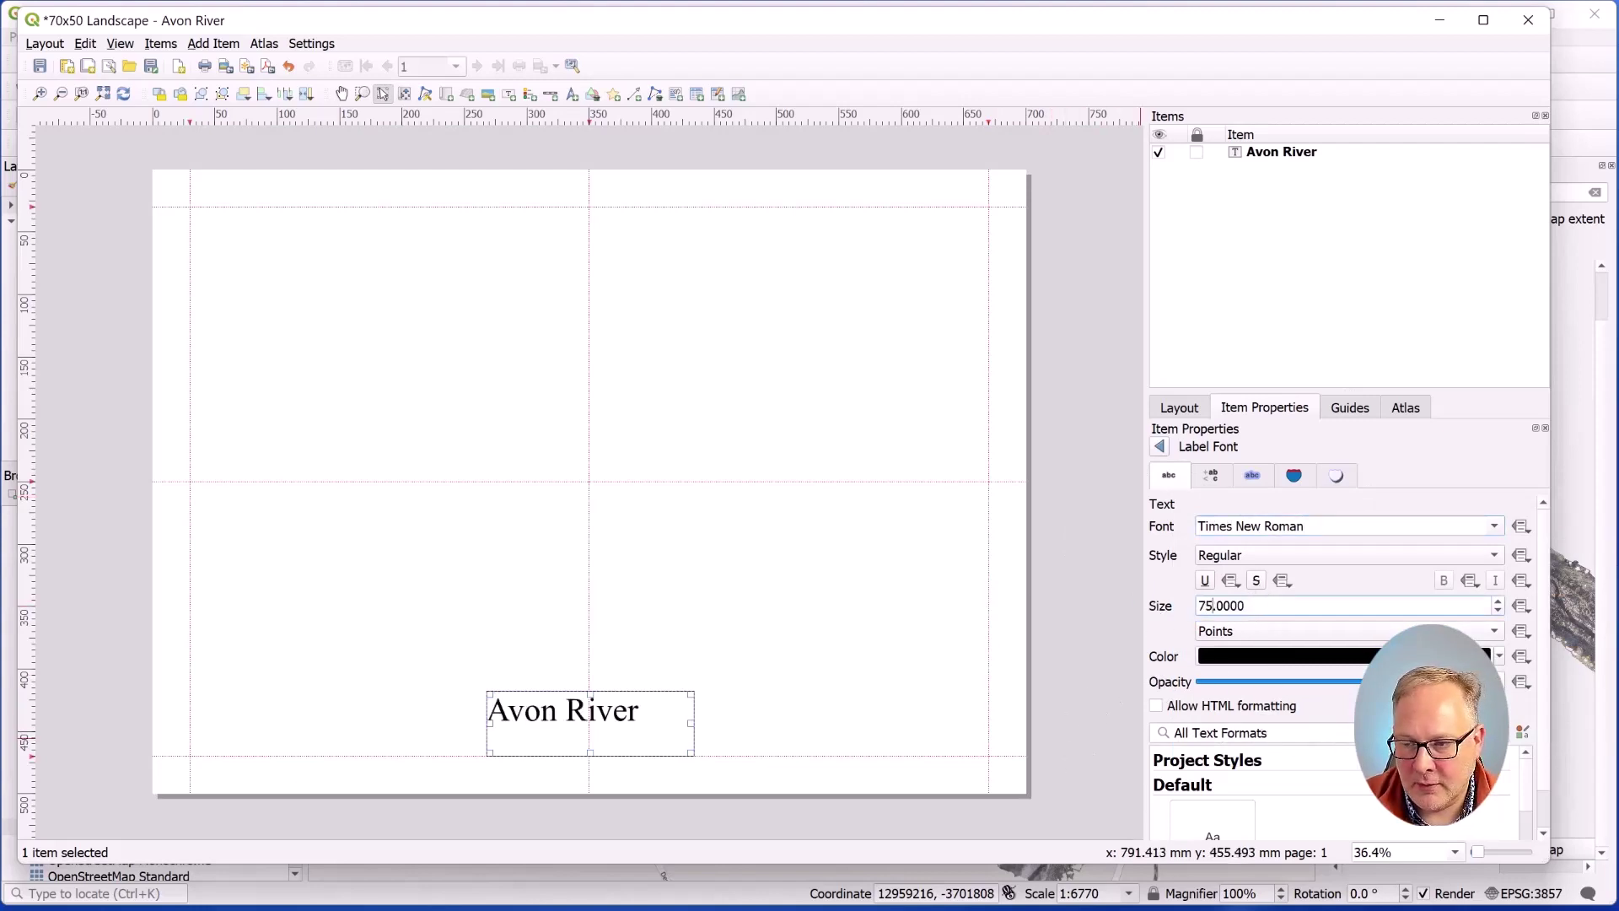
Align the label text to Center horizontally and Middle vertically, nudging the label slightly
scroll(1544, 699, down, 1)
scroll(1545, 708, up, 1)
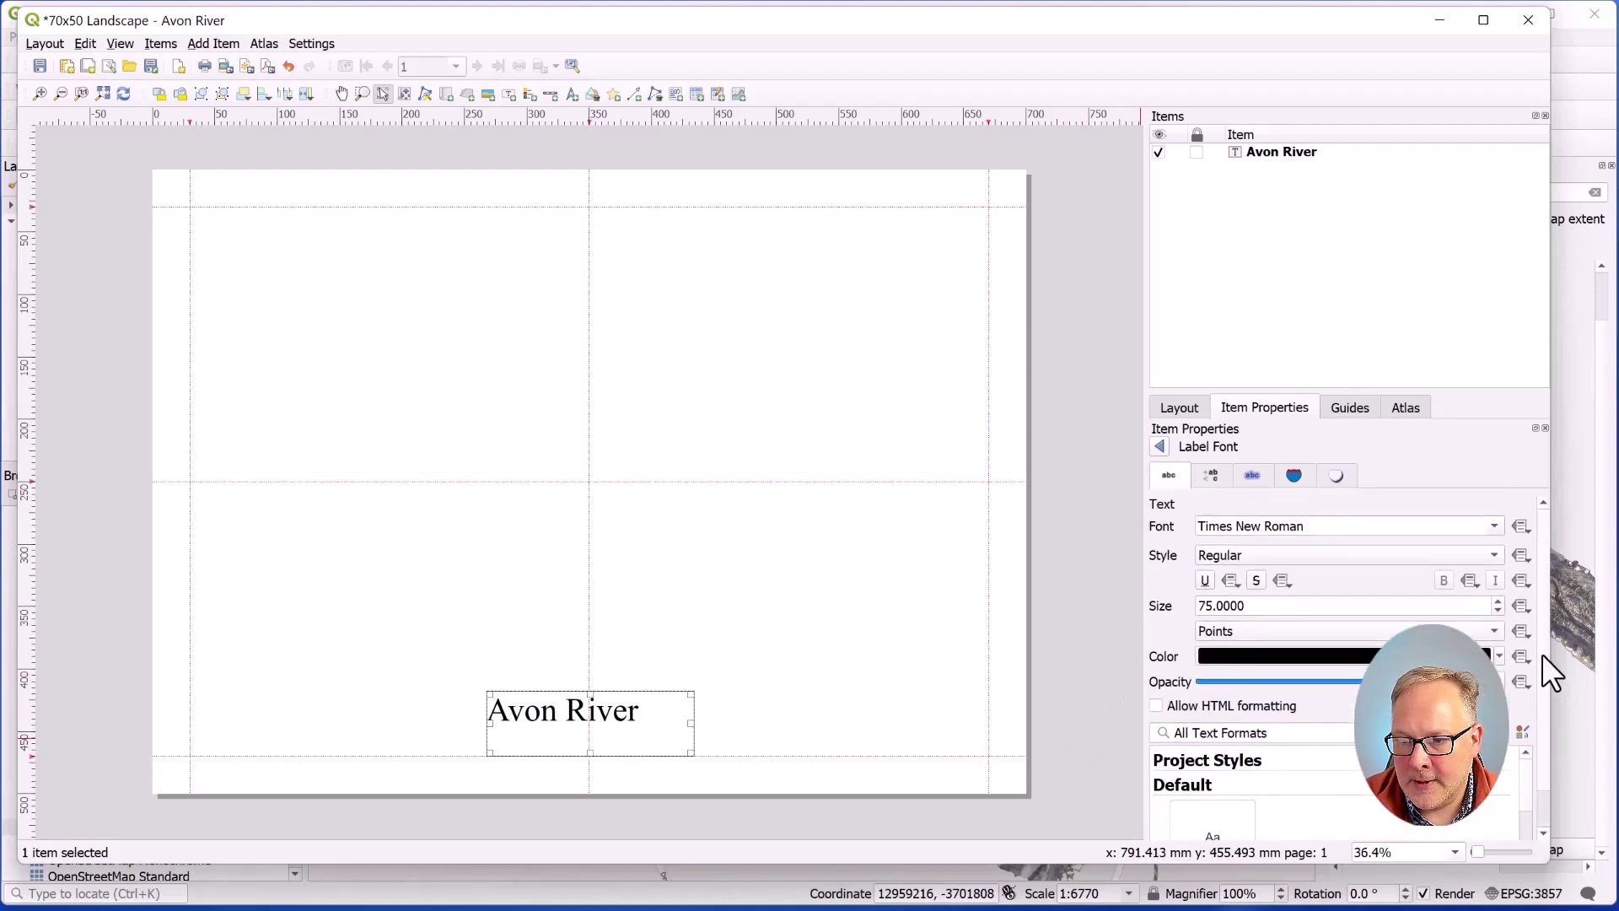
click(1159, 446)
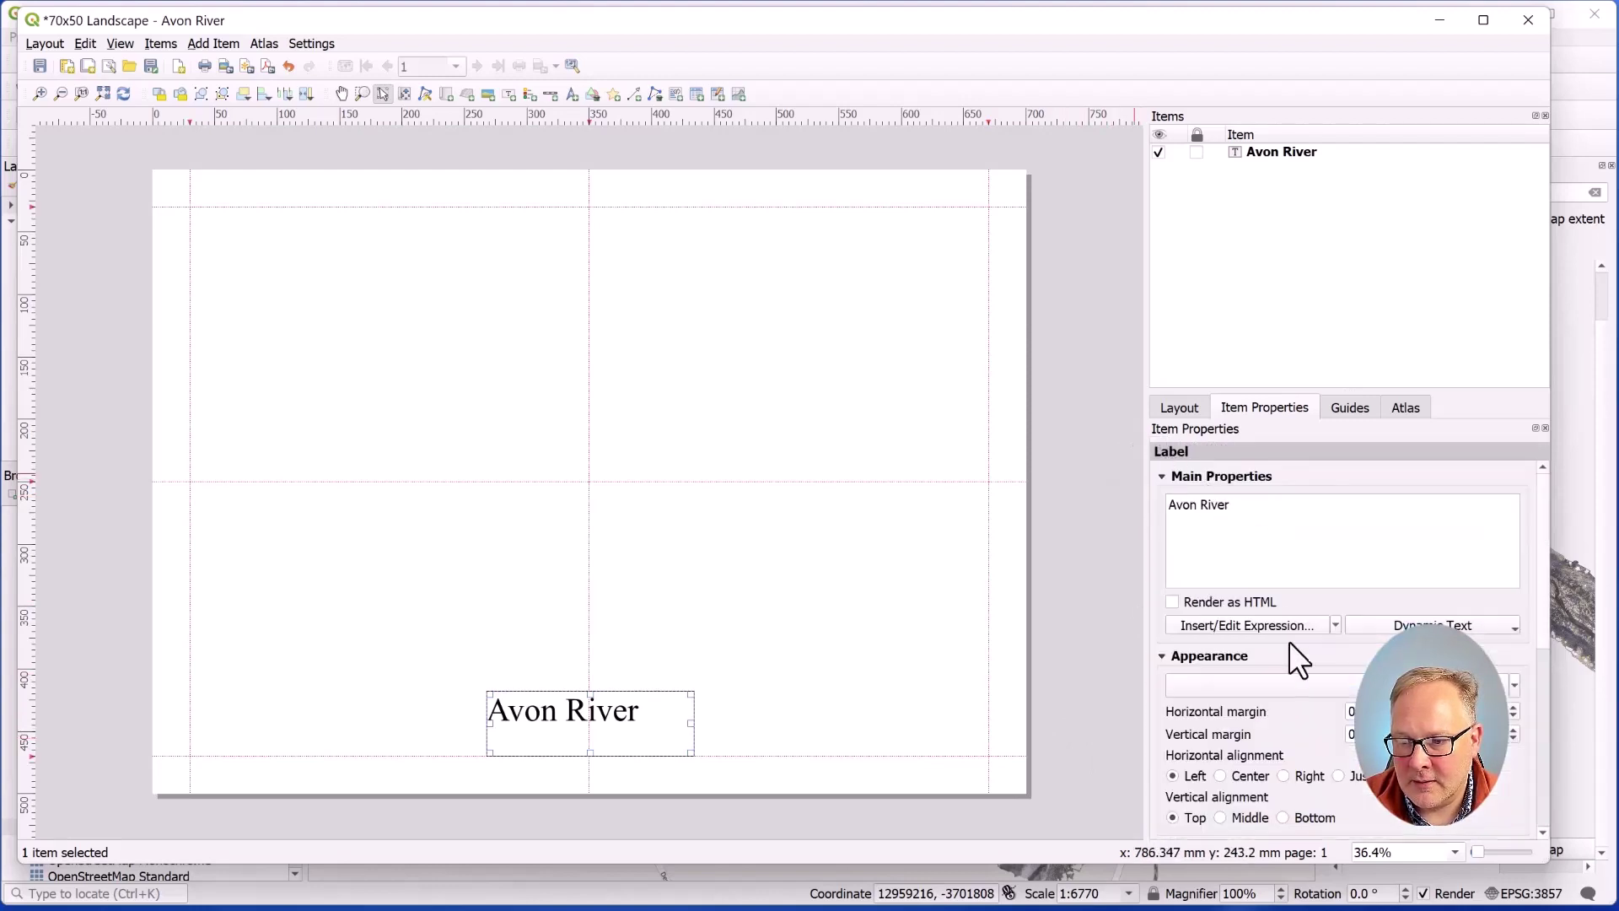
click(1221, 774)
click(1221, 817)
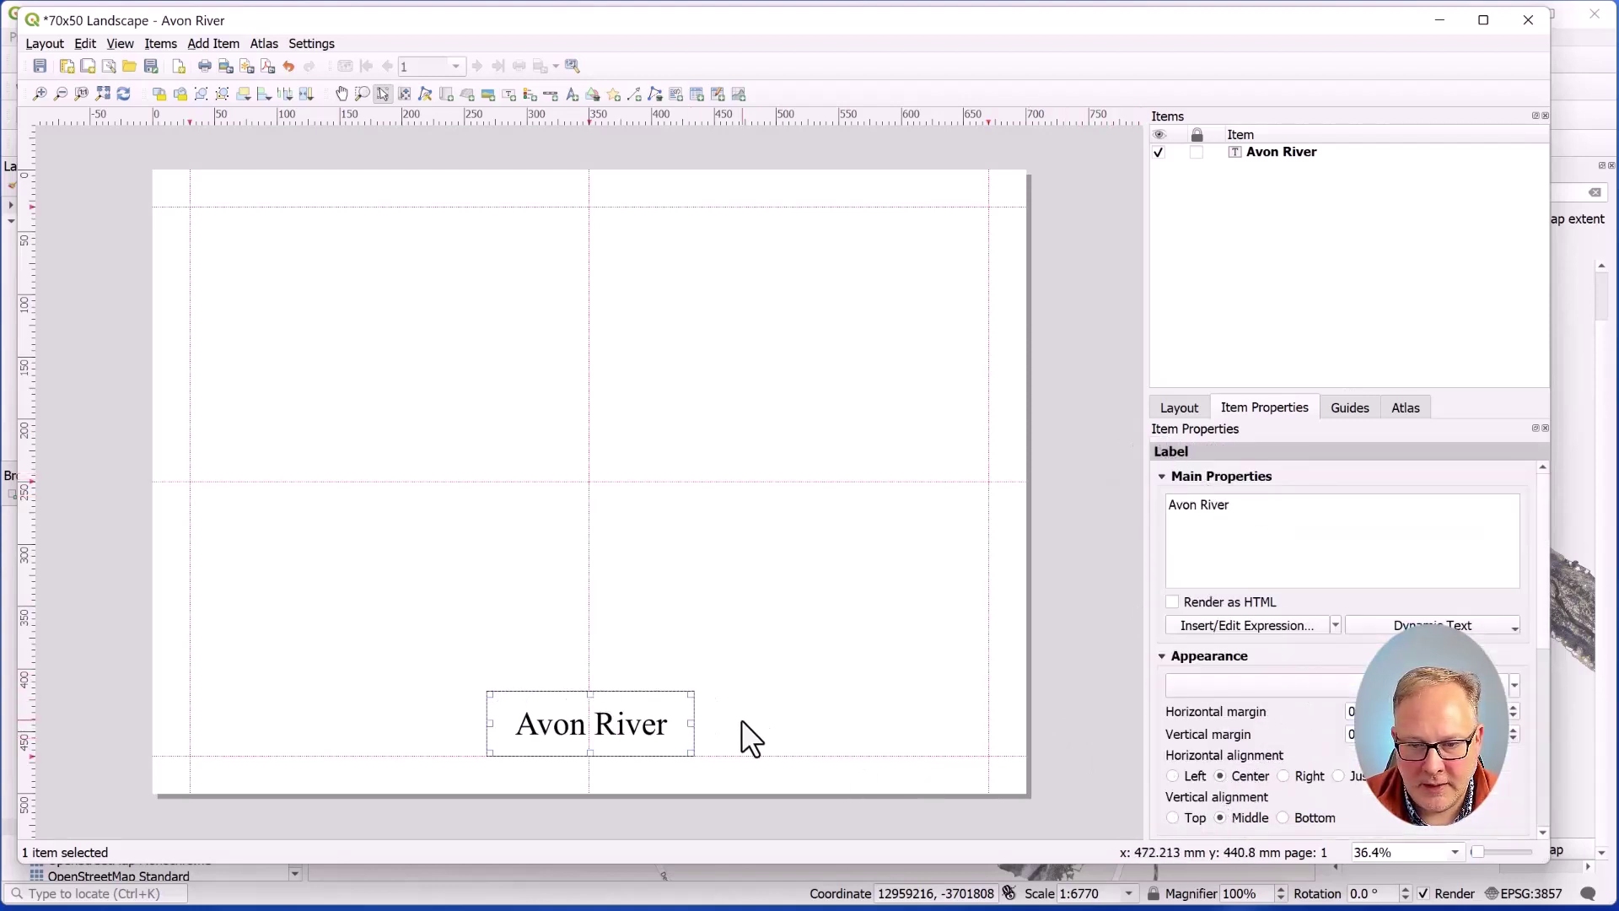
mouse_move(659, 717)
mouse_down()
mouse_move(679, 716)
mouse_move(659, 713)
mouse_up()
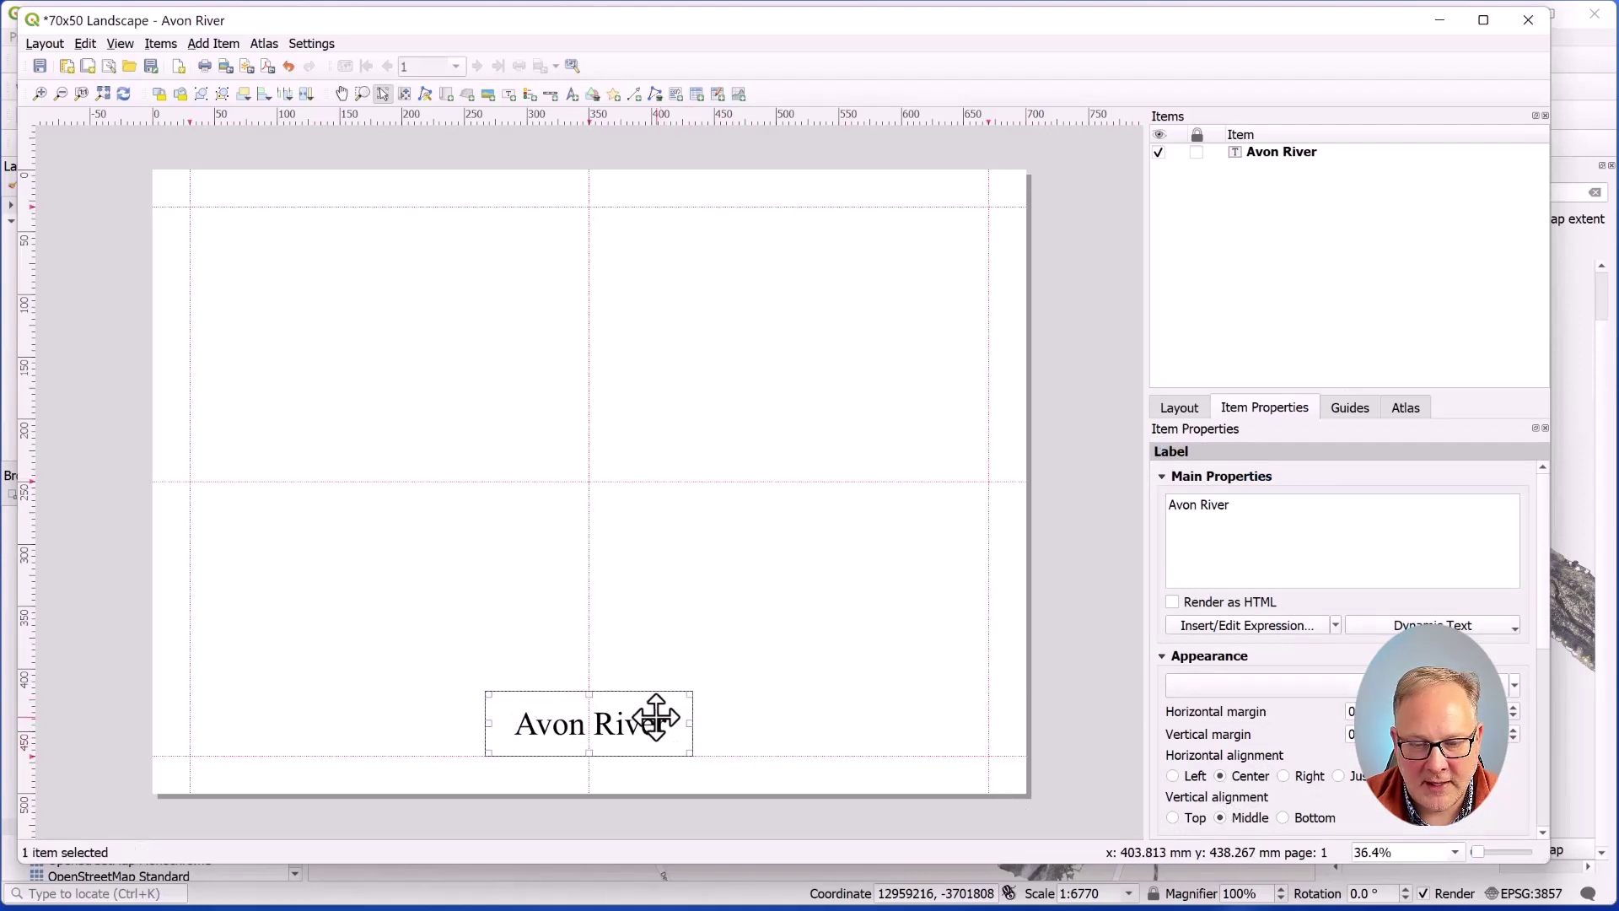
Draw a map frame from the top-left guide corner down to the guide above the title
click(826, 719)
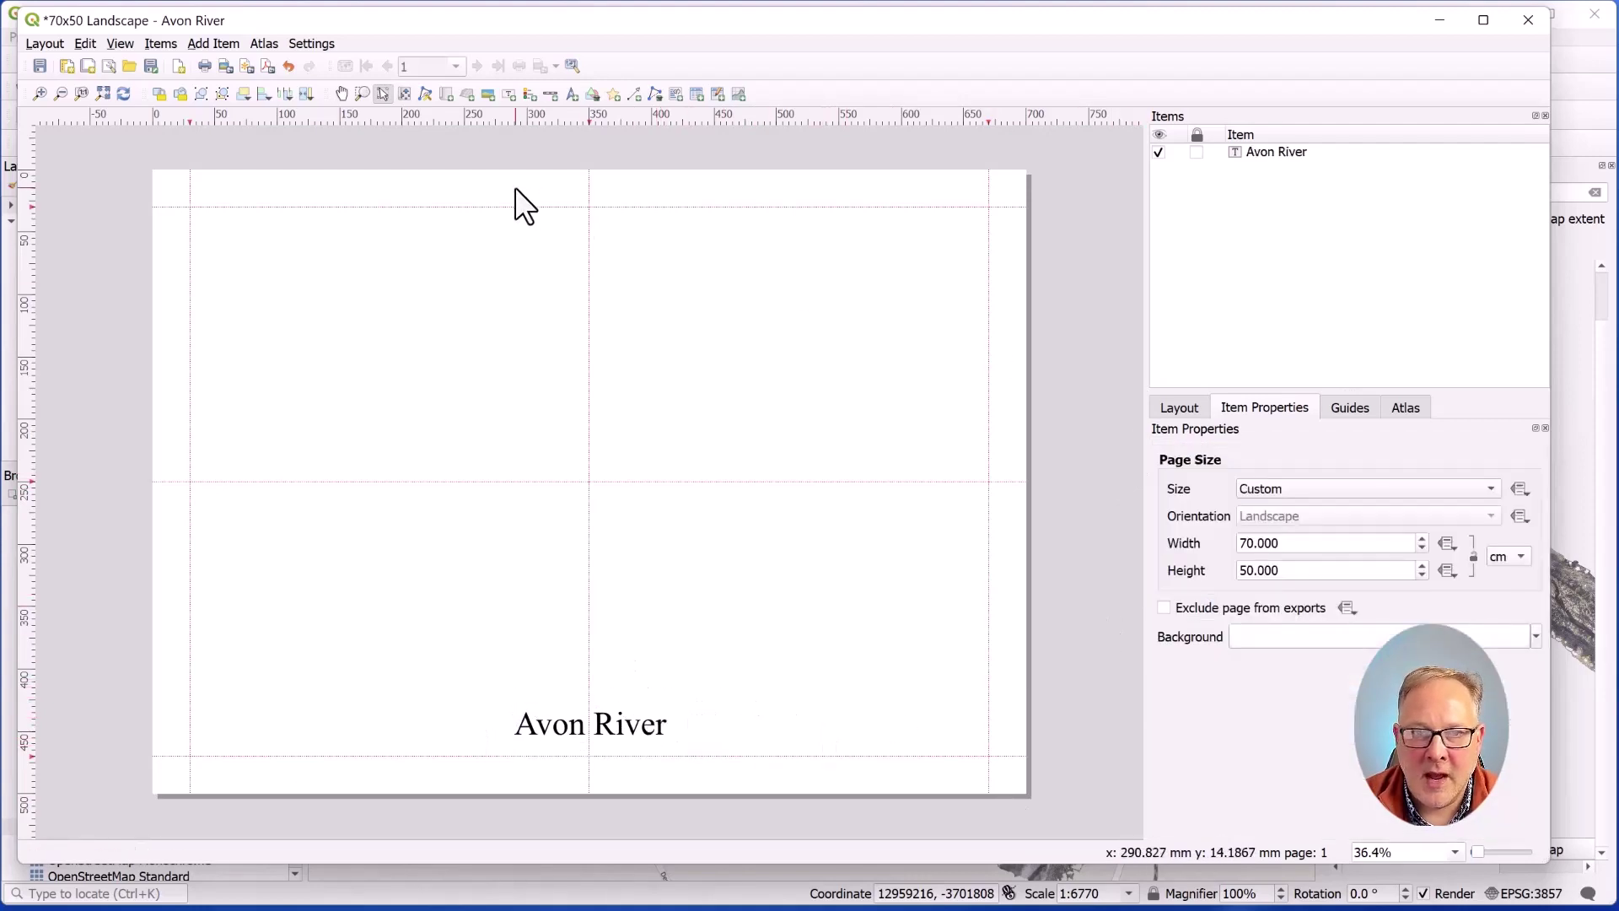
click(445, 95)
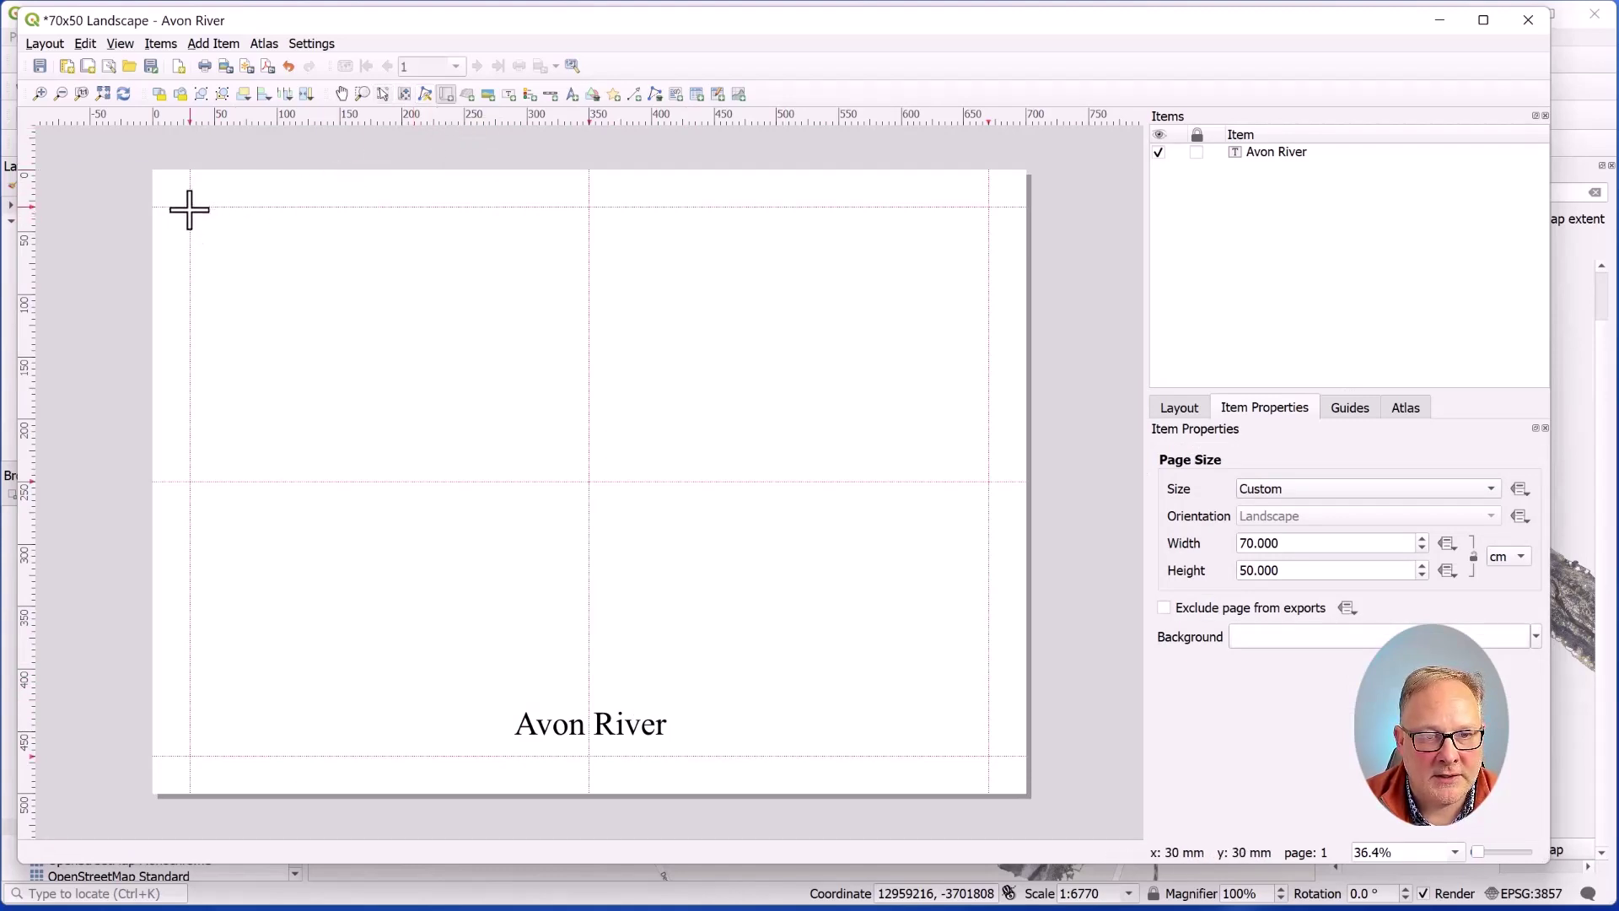
drag(188, 207, 987, 694)
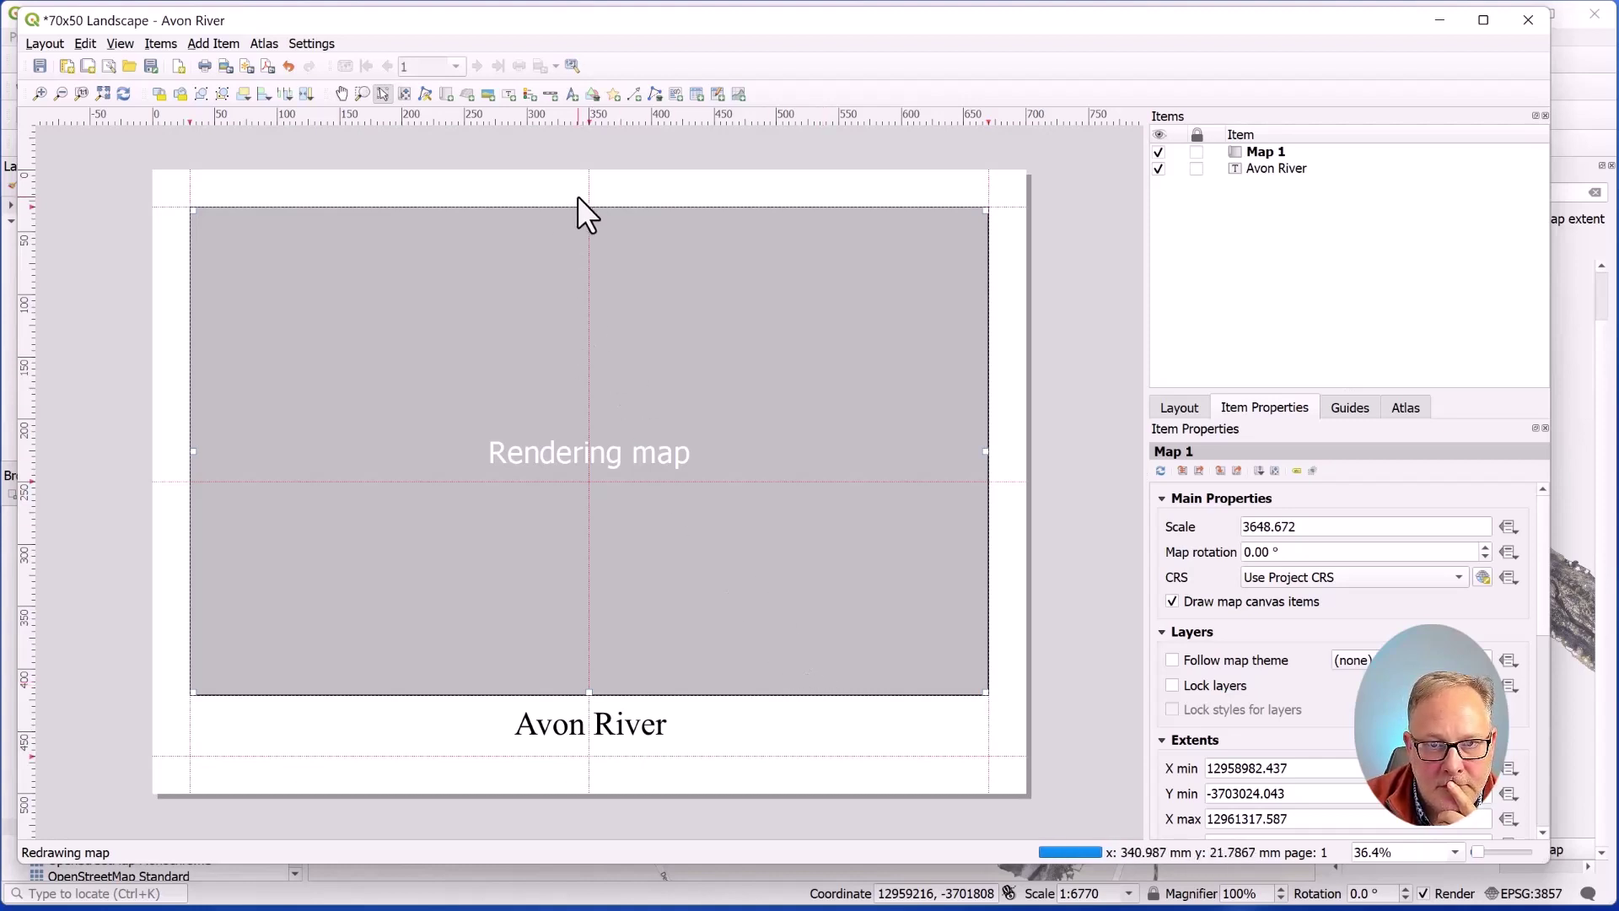
Add a scale bar right of the title, recentre the river in the map, and frame the scale bar
click(550, 93)
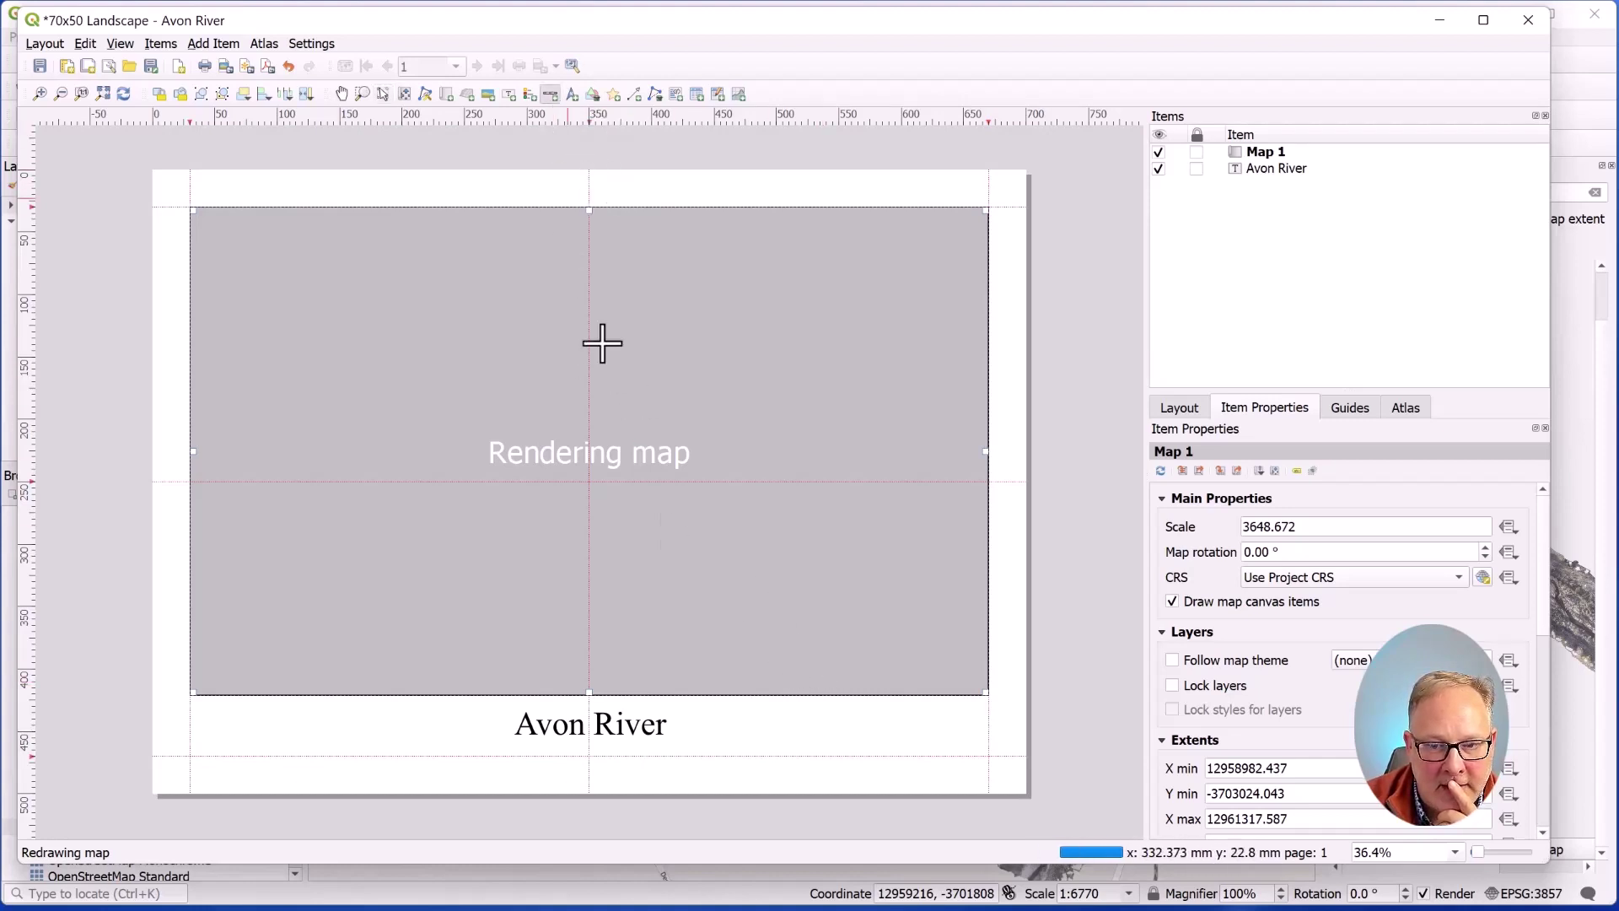
drag(763, 722, 981, 753)
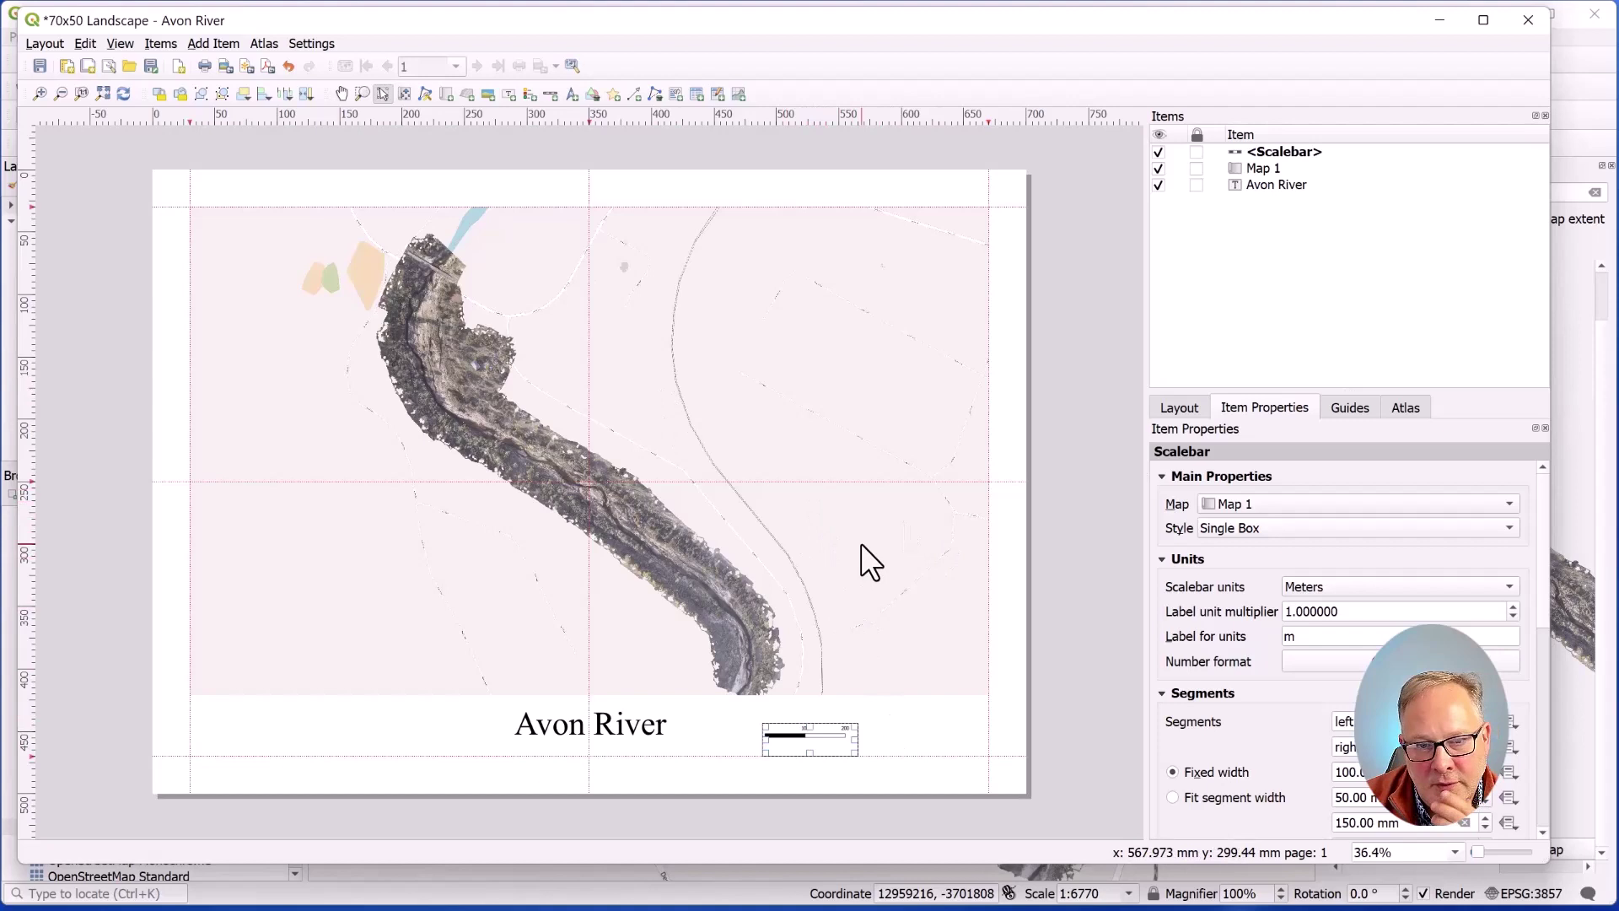
click(403, 91)
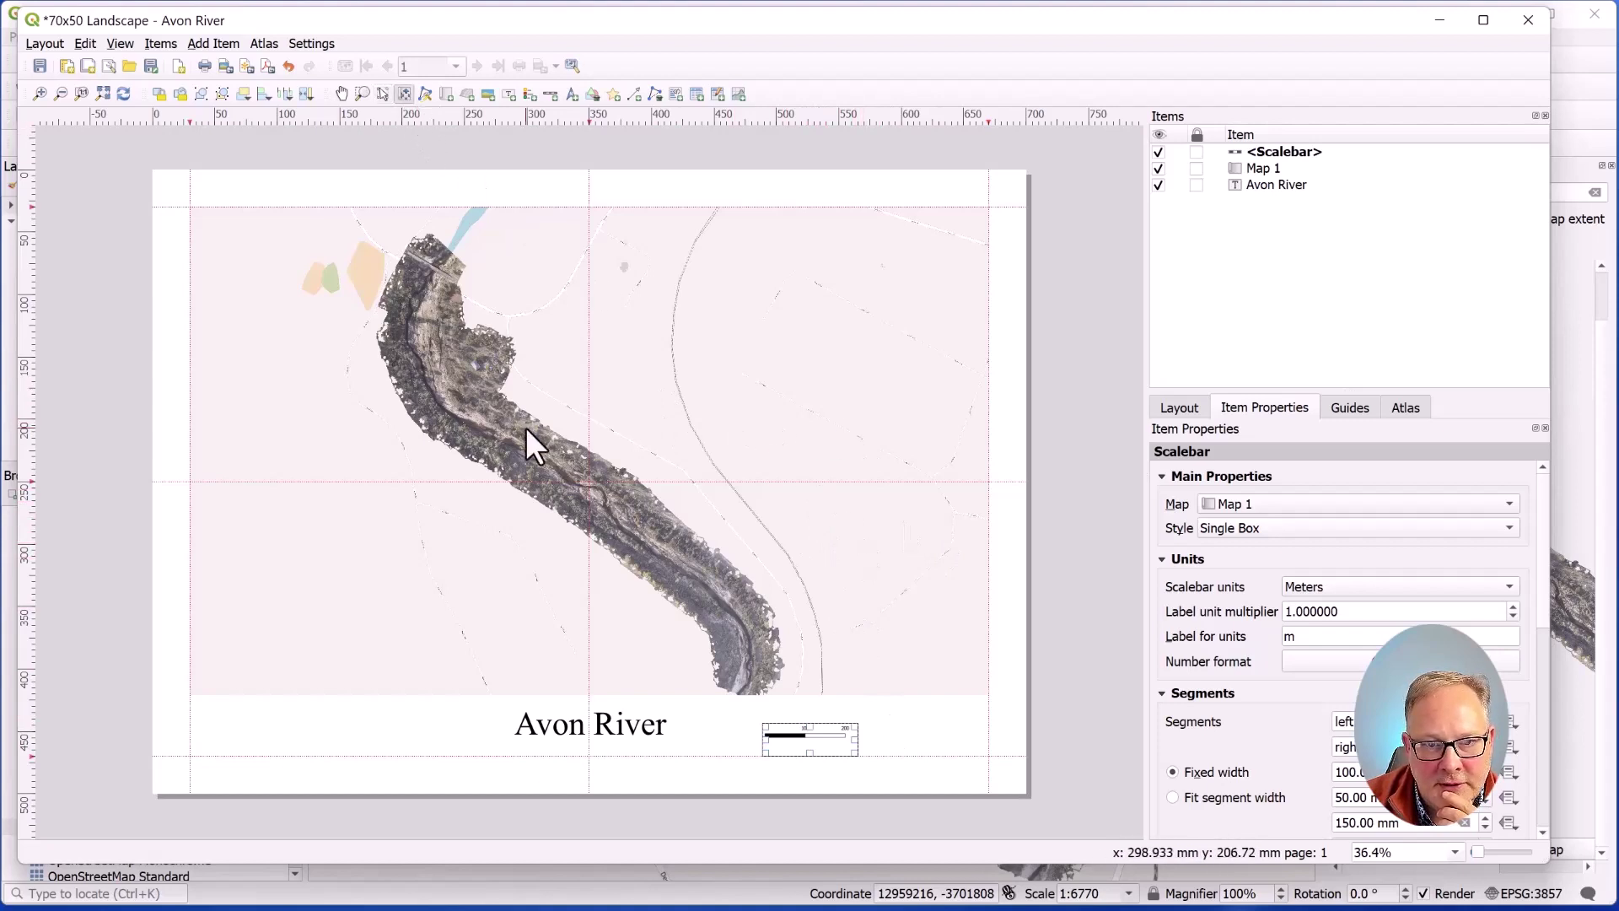
drag(524, 427, 529, 416)
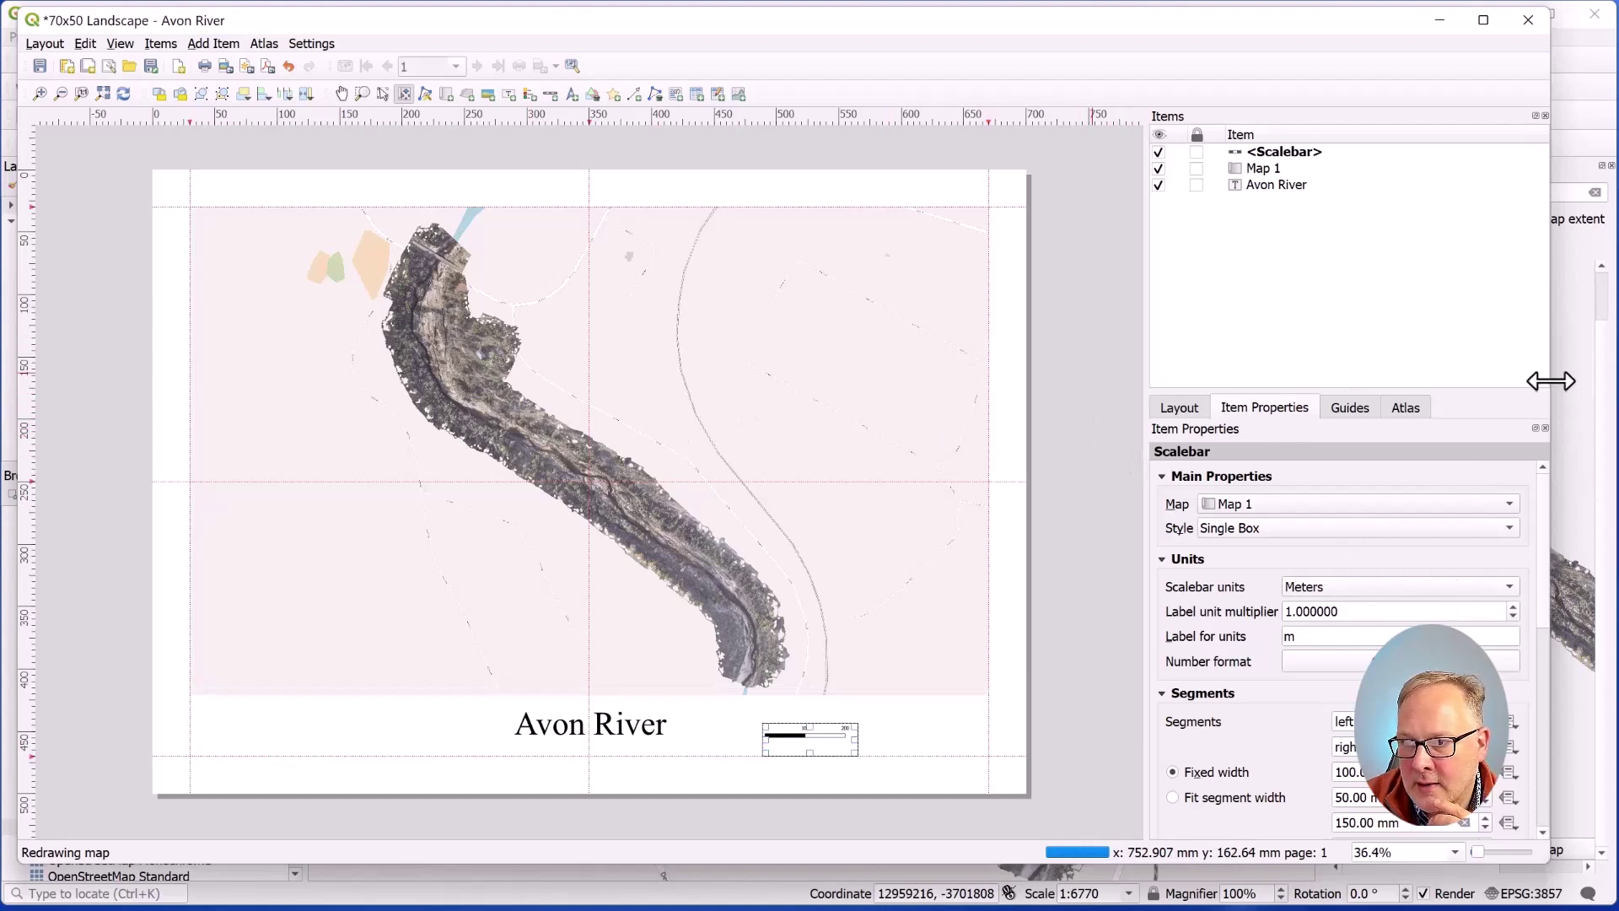
drag(1545, 502, 1539, 703)
click(1173, 572)
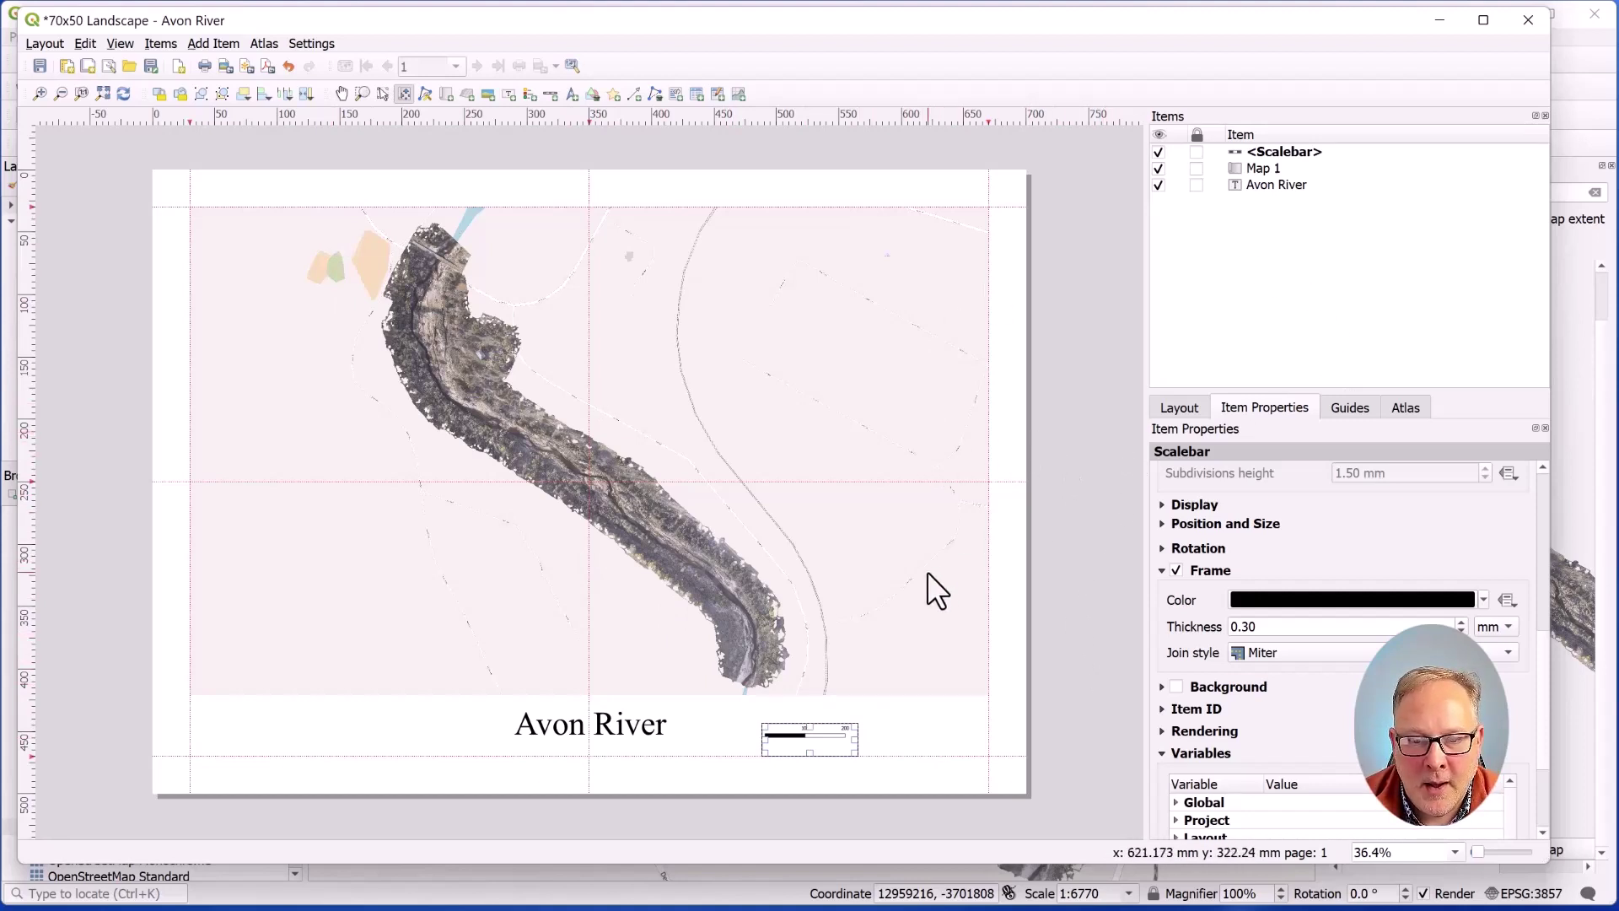
Draw a north arrow in the lower-left corner beneath the map
click(572, 94)
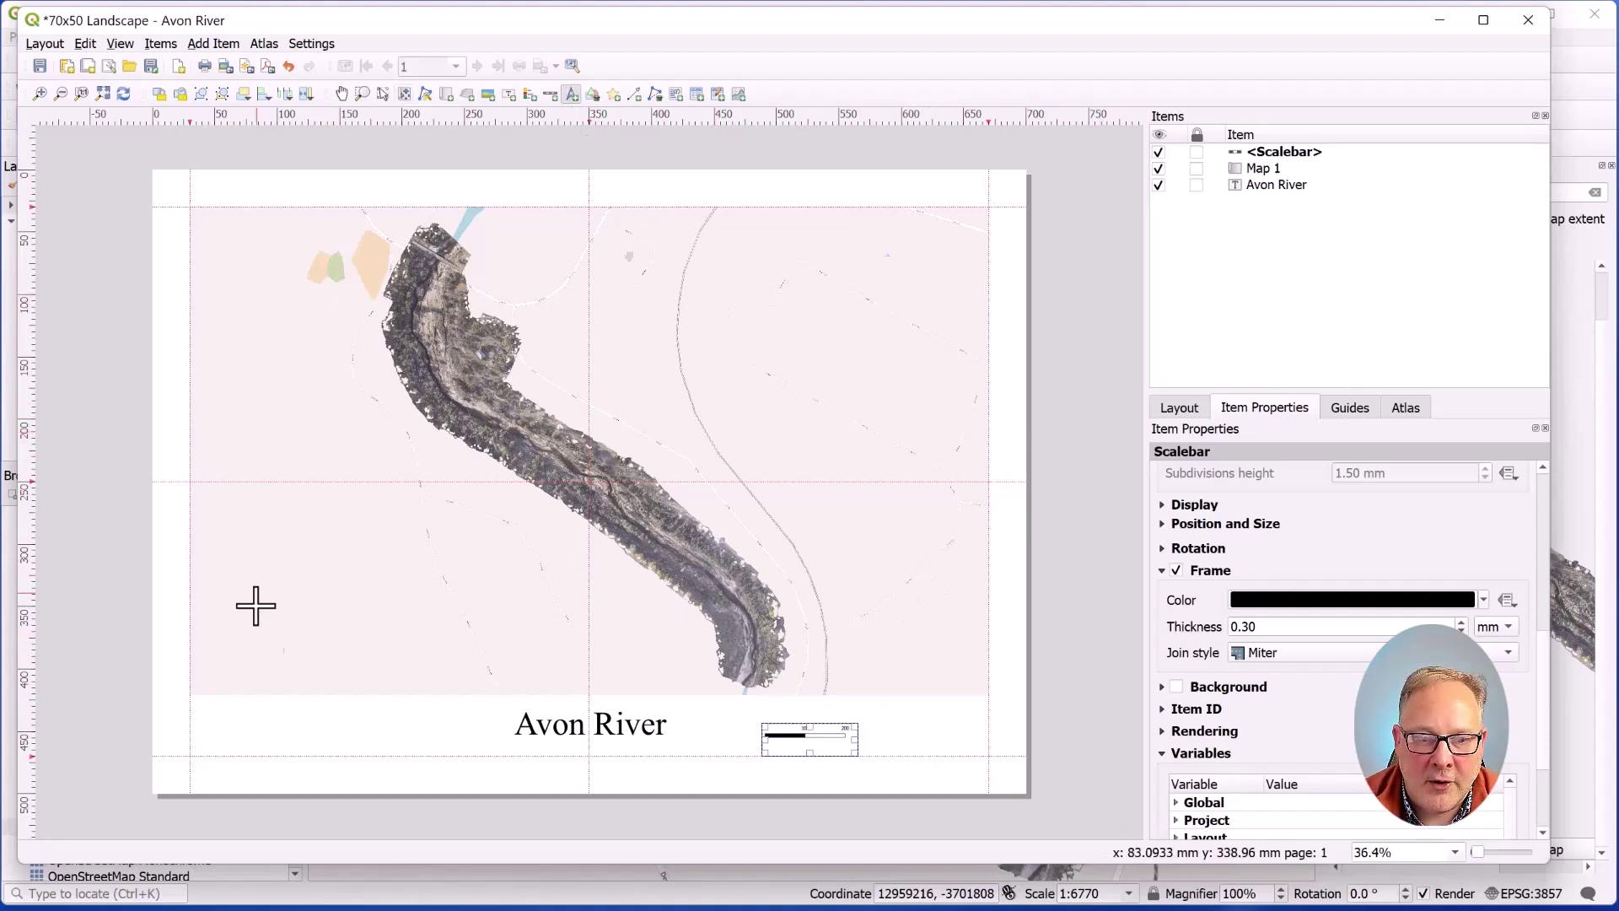
drag(211, 707, 251, 750)
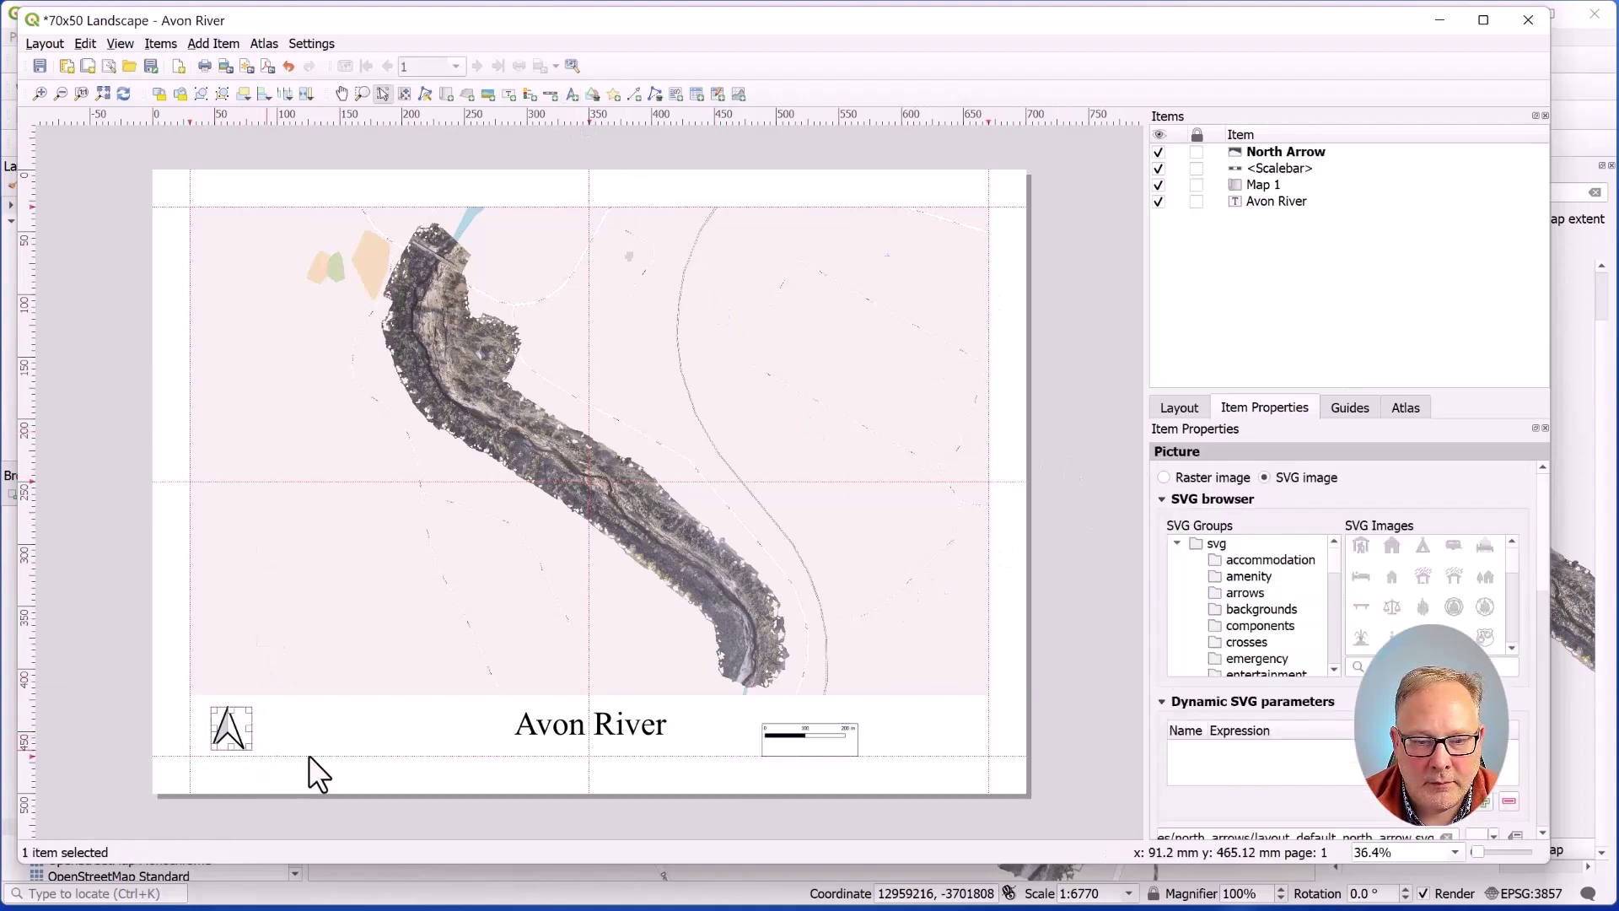
click(330, 773)
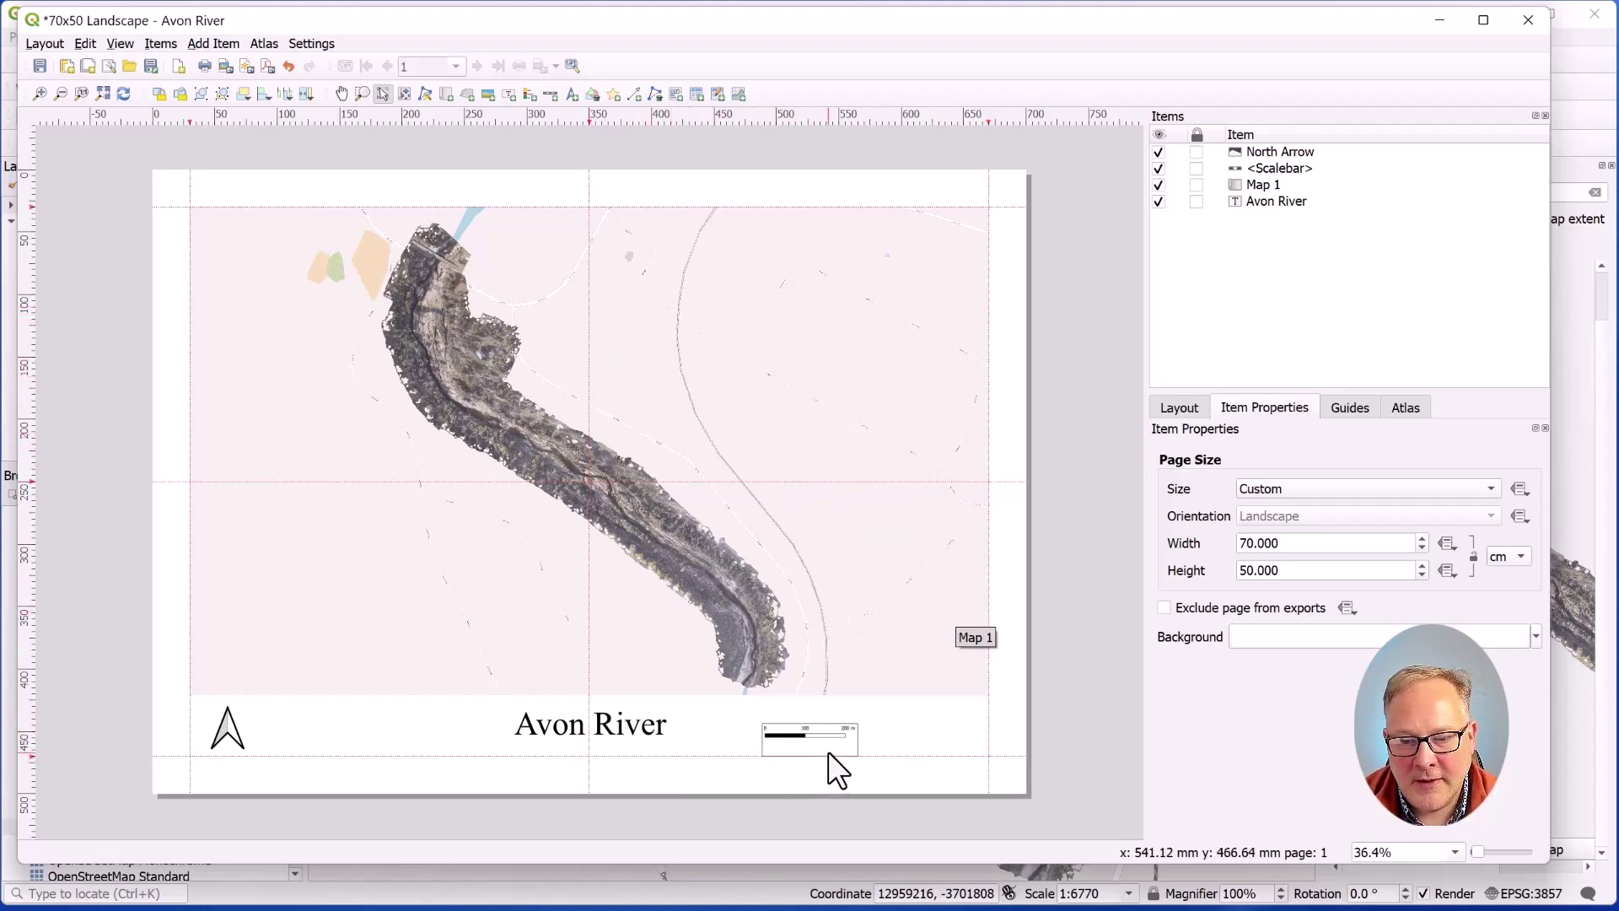
Draw a second scale bar at the lower right and set its style to Numeric
click(919, 363)
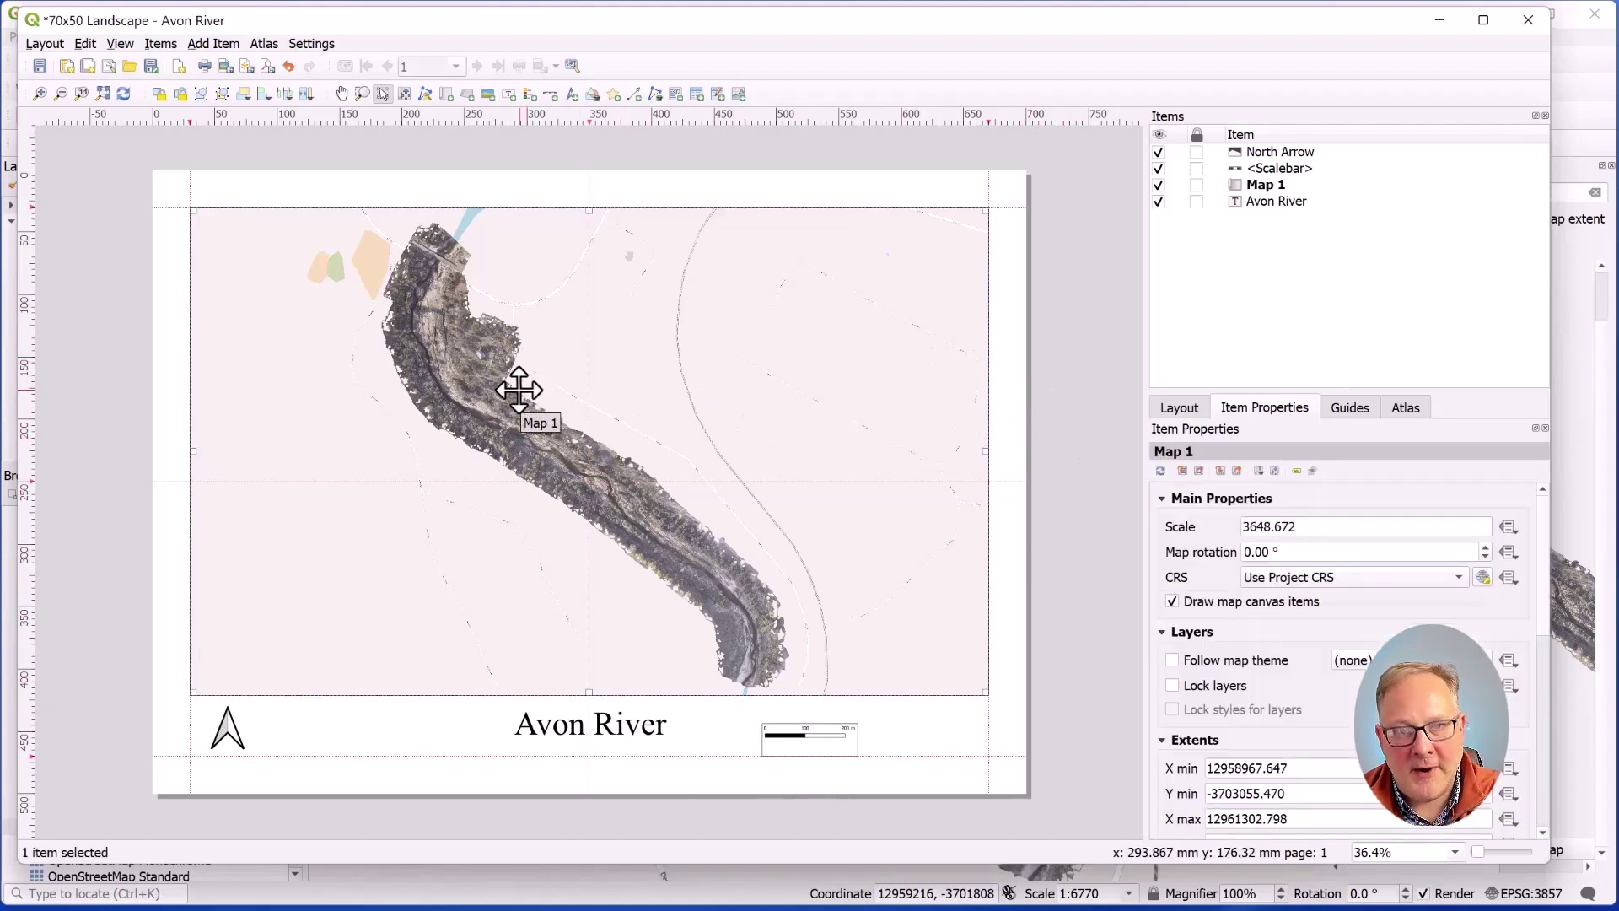
click(549, 94)
drag(910, 723, 1018, 757)
click(1508, 528)
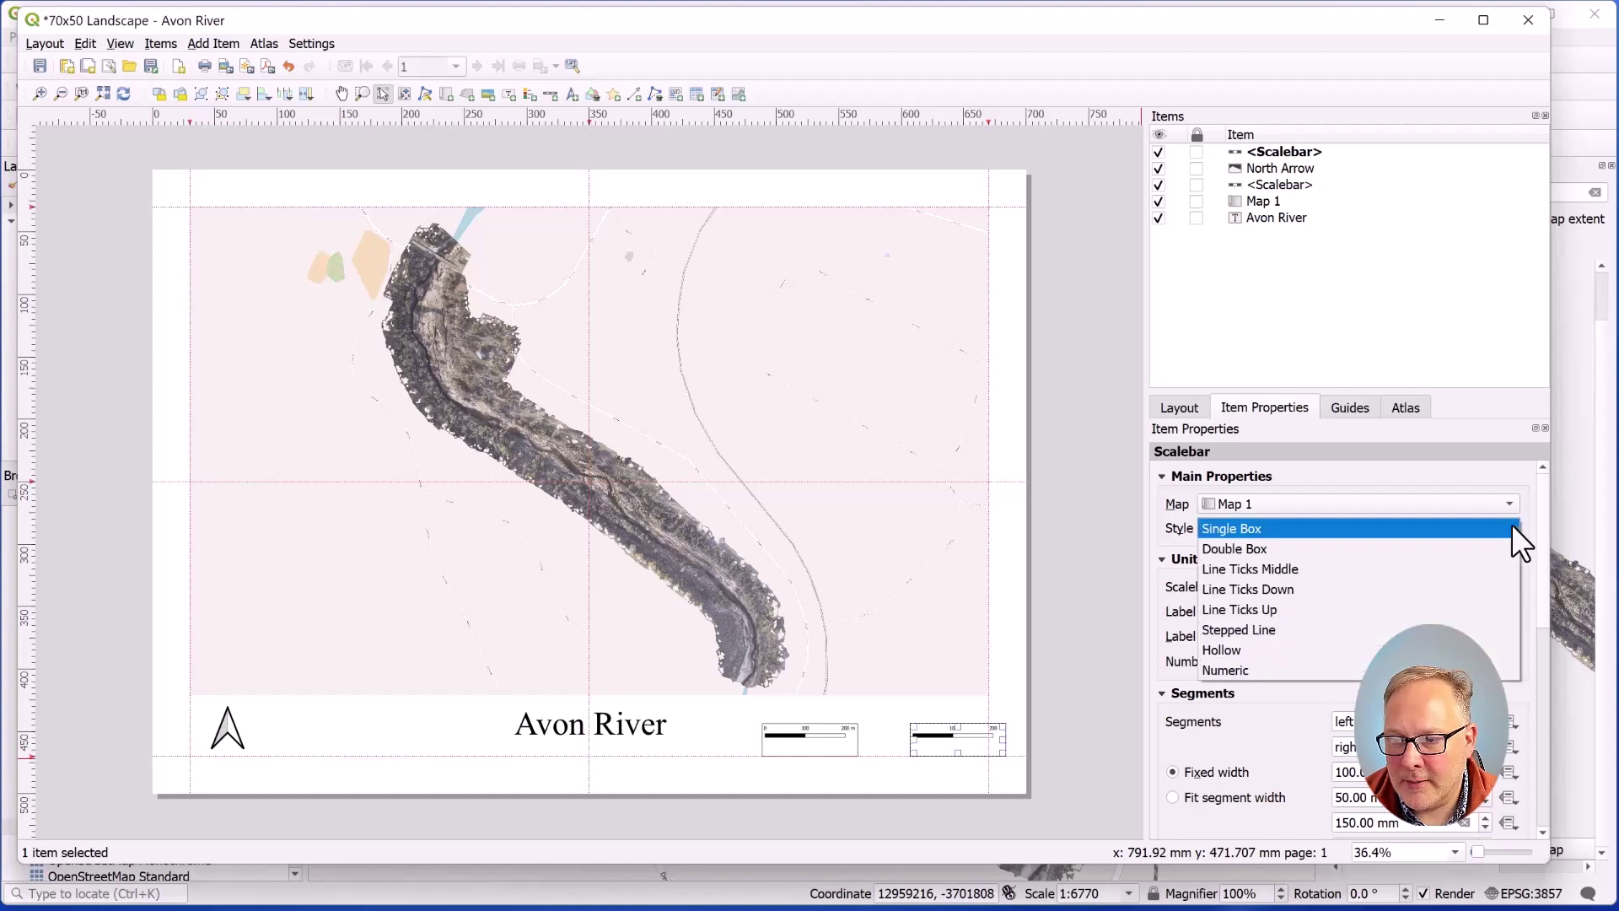
click(1307, 666)
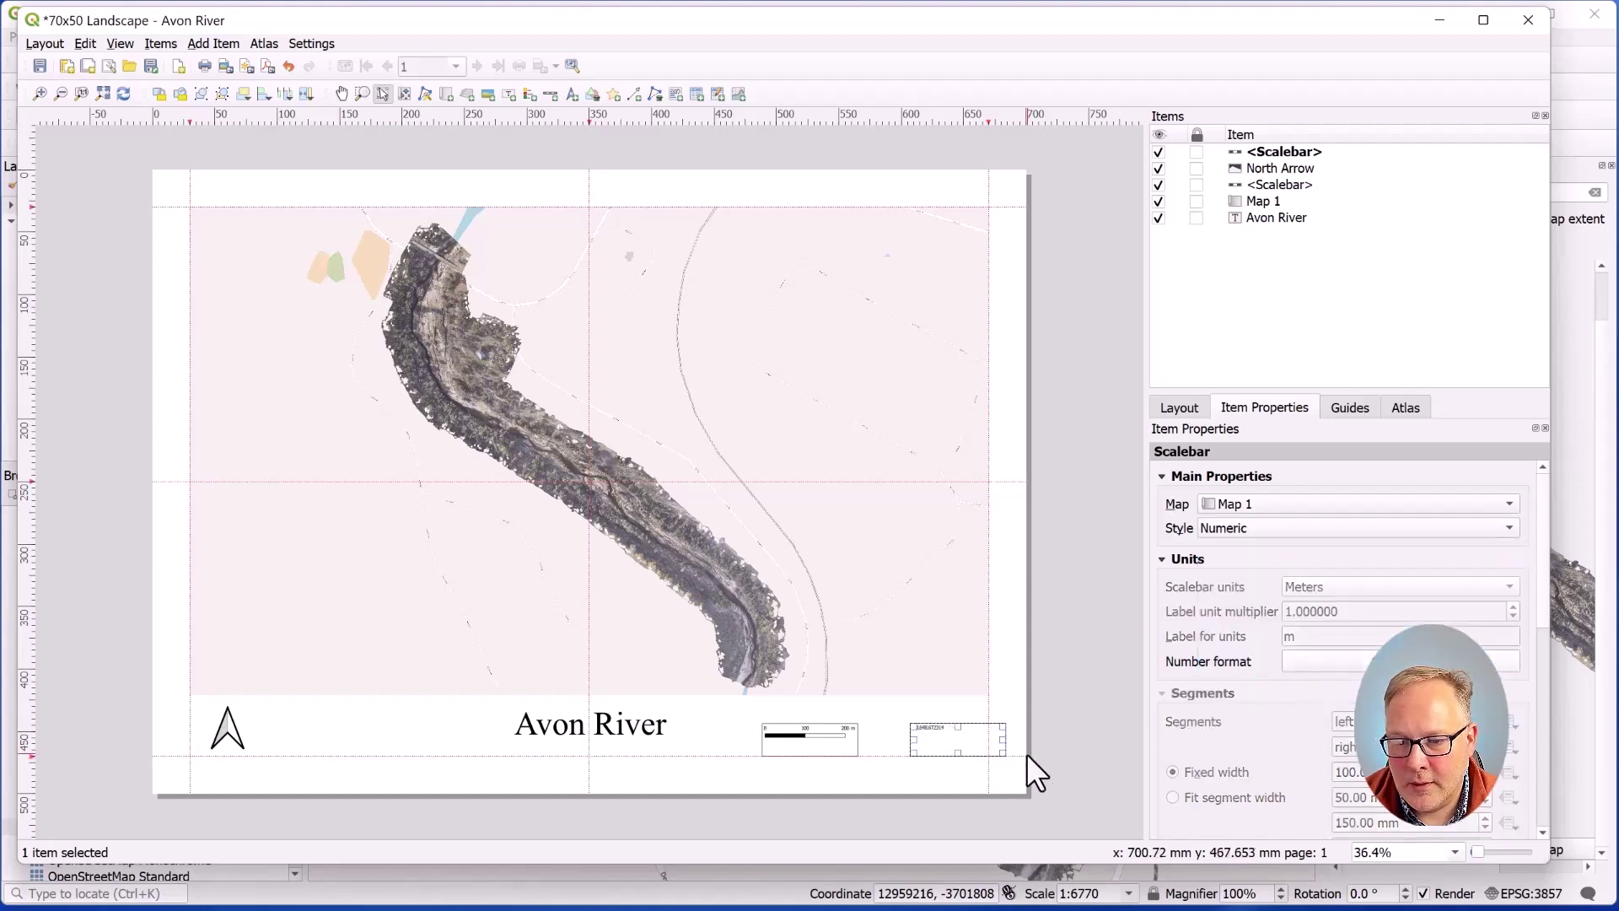
click(882, 794)
click(946, 744)
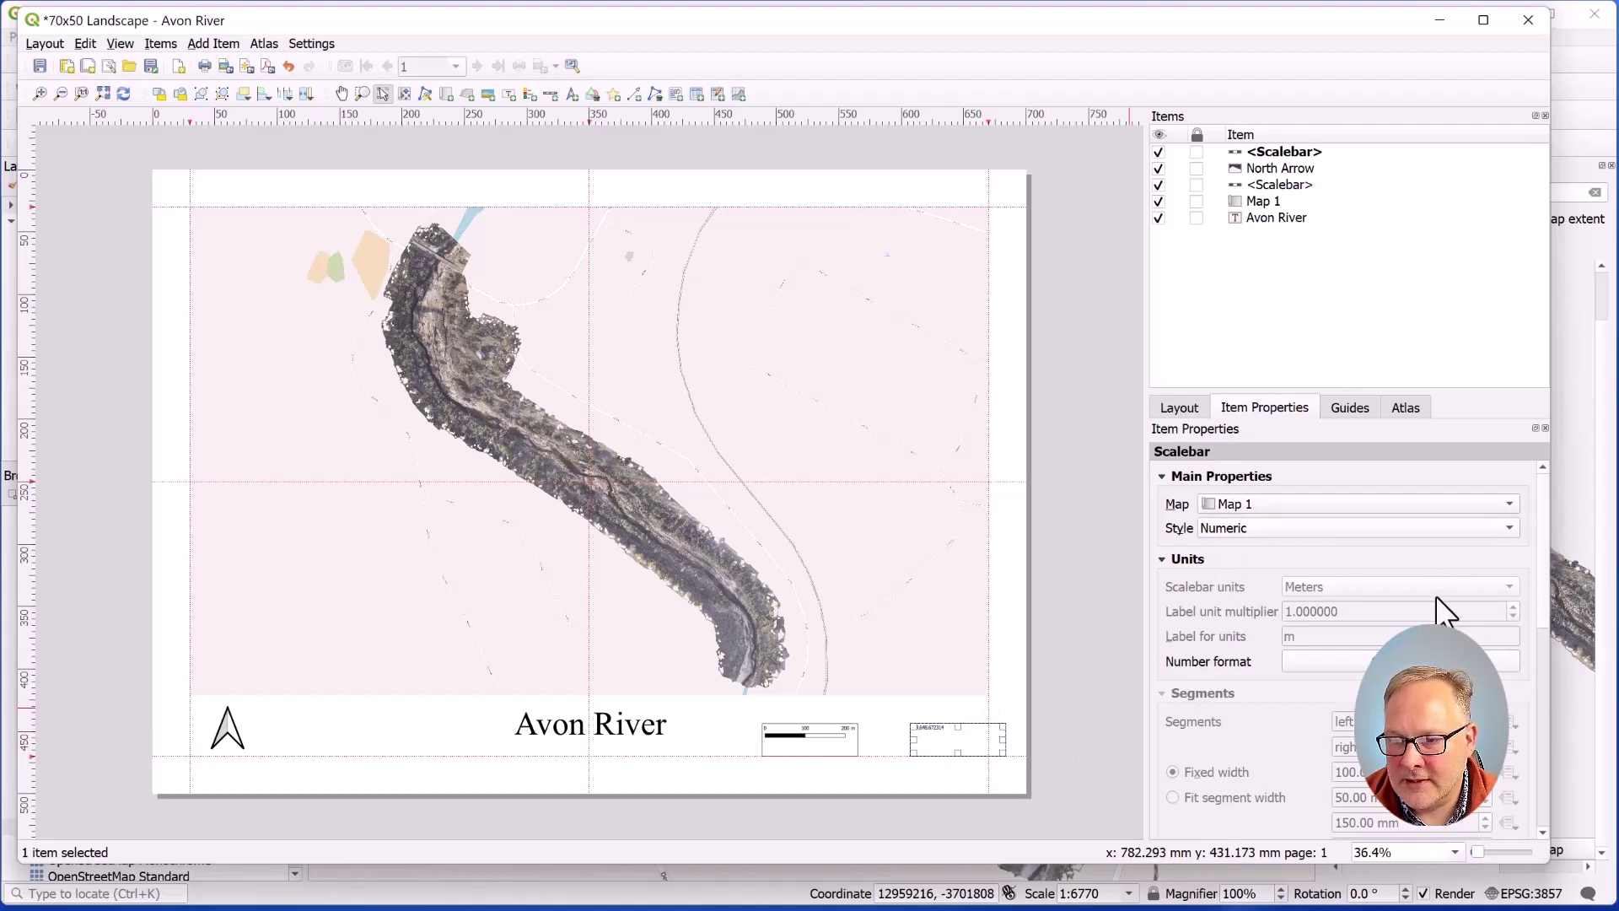
Change Map 1's scale to 1:5000 for a close-up view of the Avon River imagery
click(877, 637)
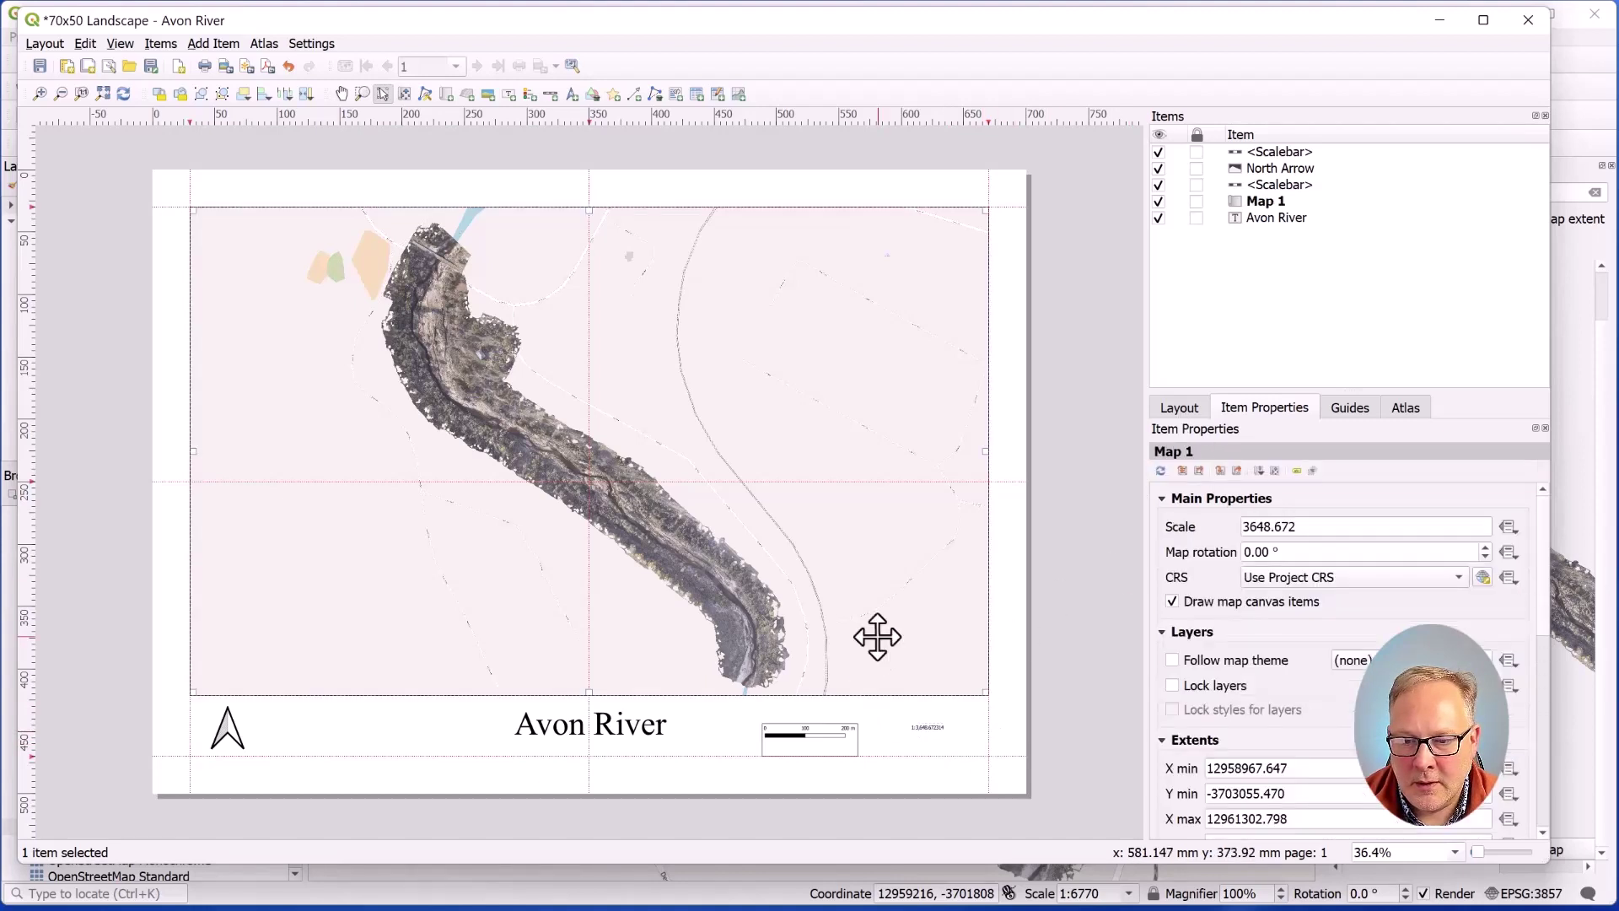
double_click(1294, 527)
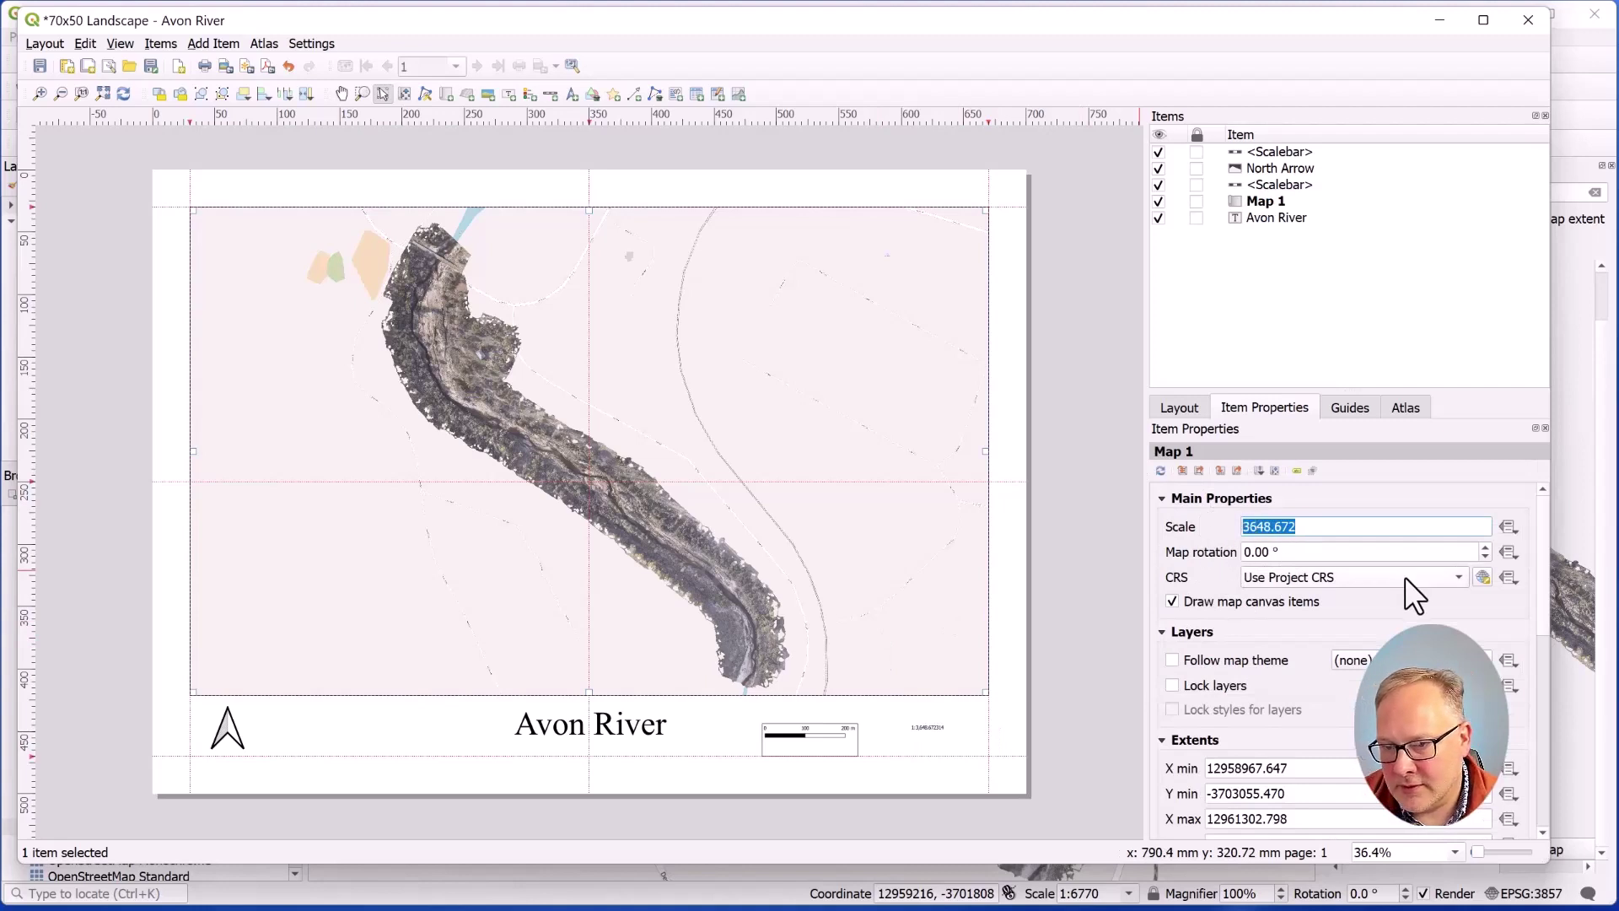
text(3.)
key(BackSpace)
key(BackSpace)
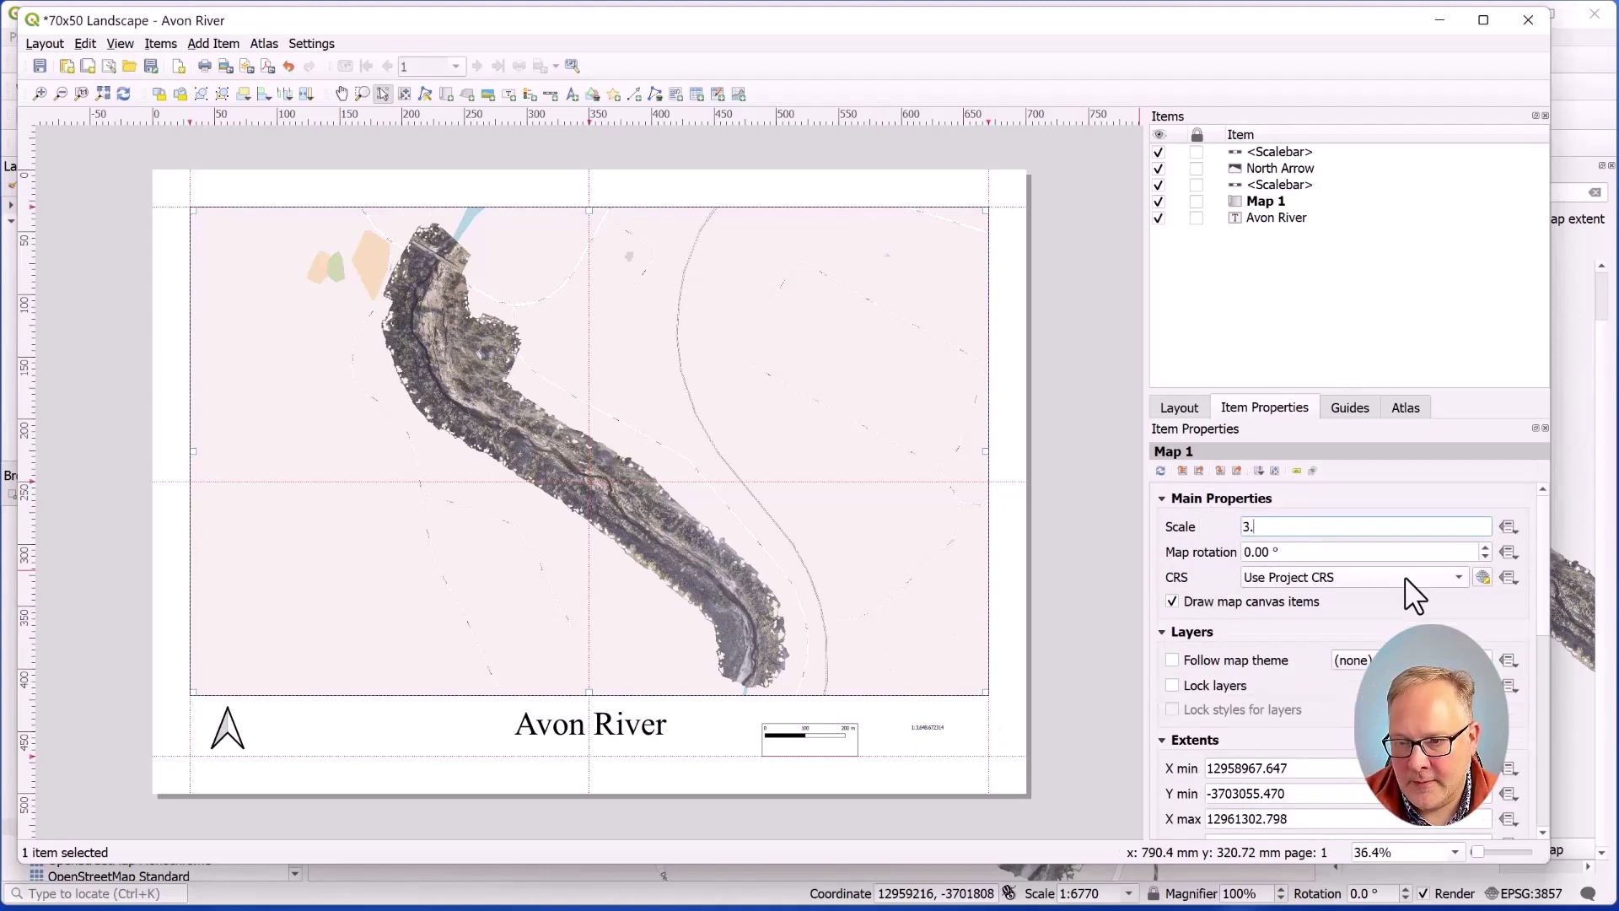
text(50000)
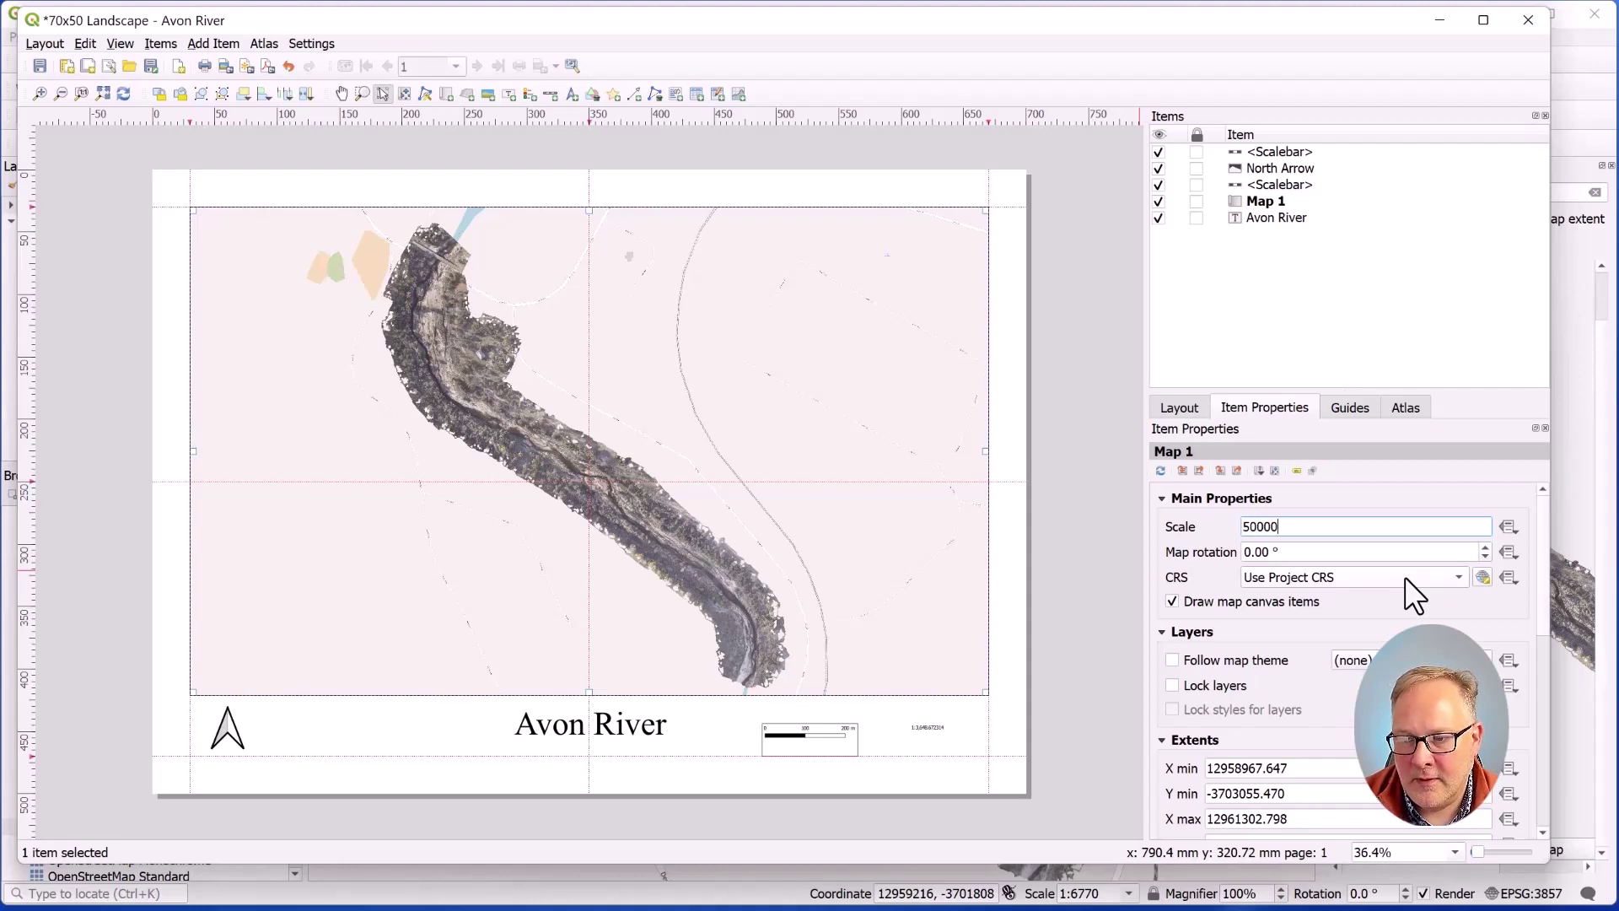
key(Return)
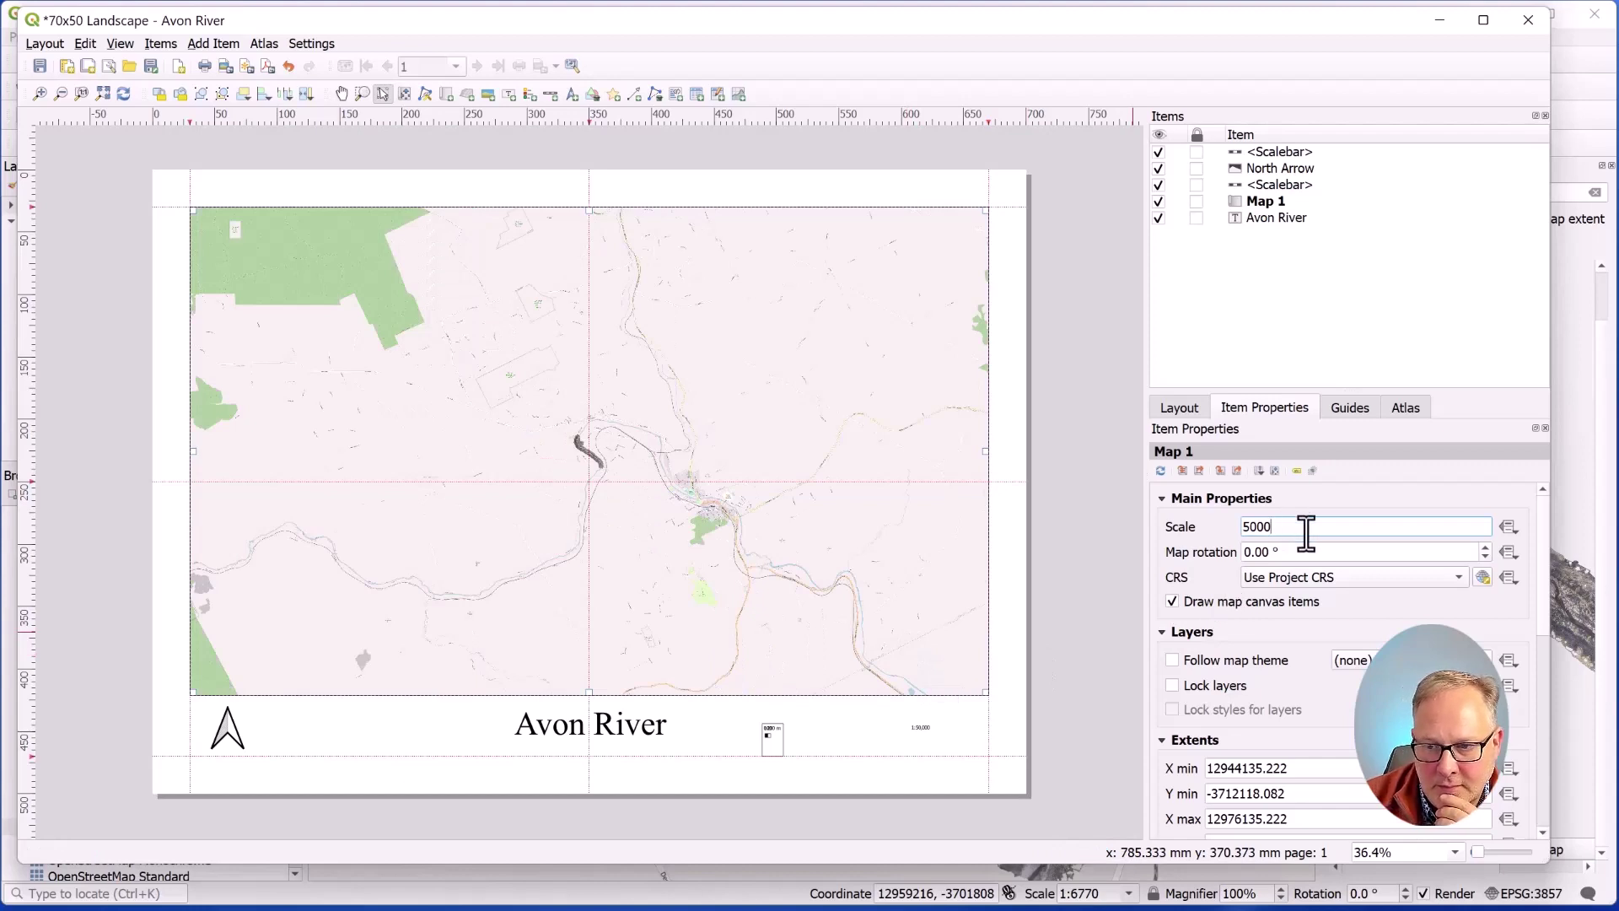
key(Return)
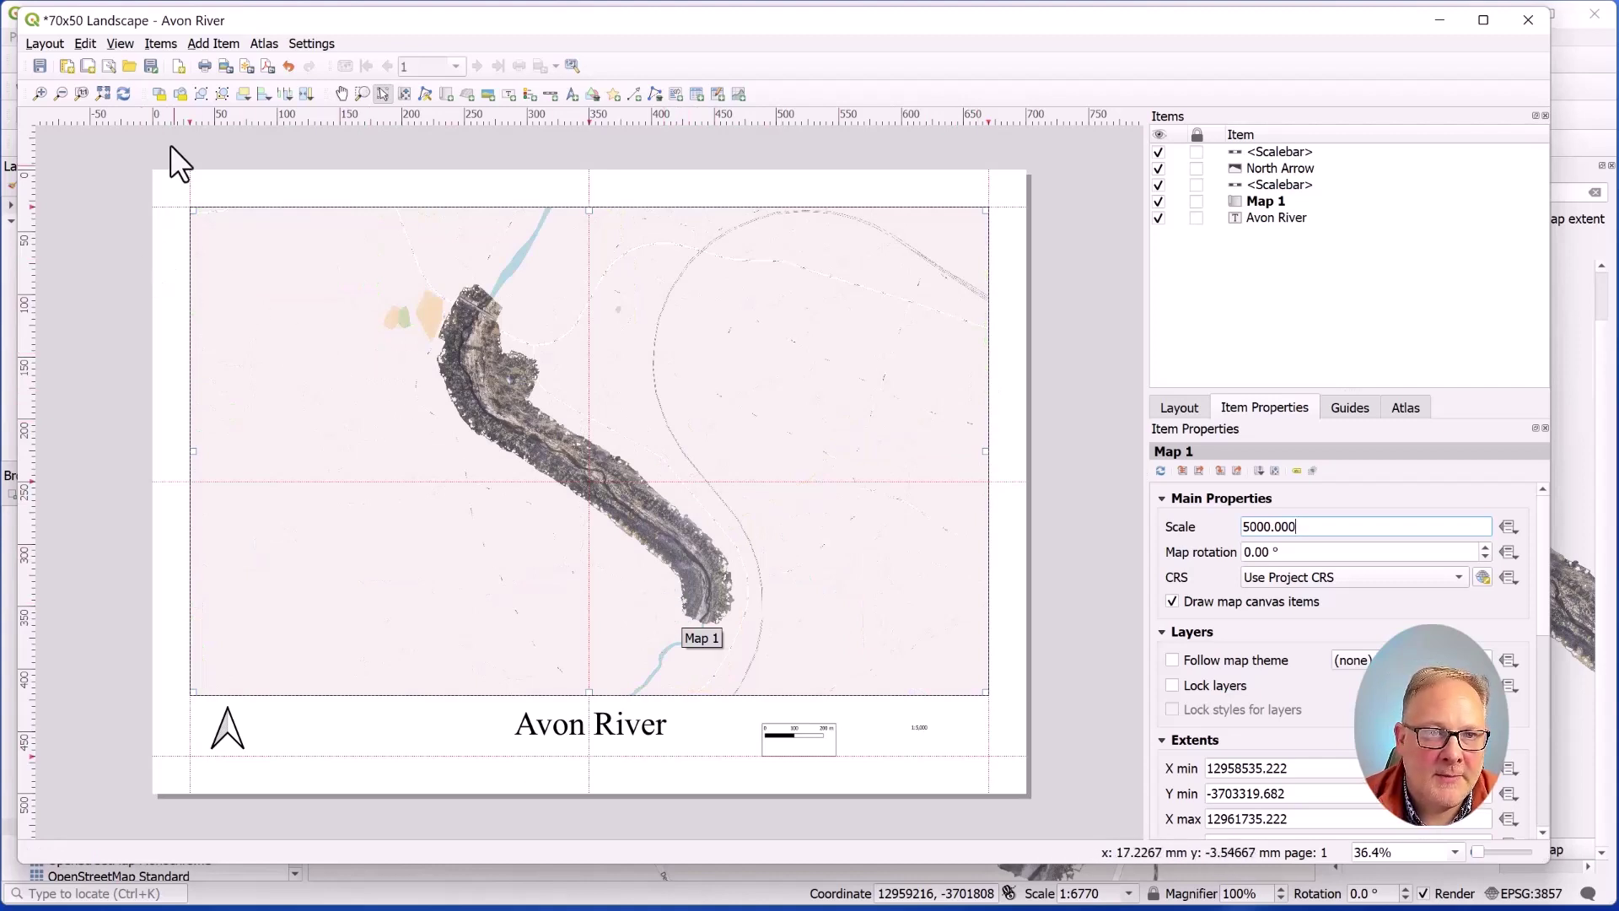
Duplicate the layout and name the copy '60x40 Landscape - Avon River copy'
click(44, 43)
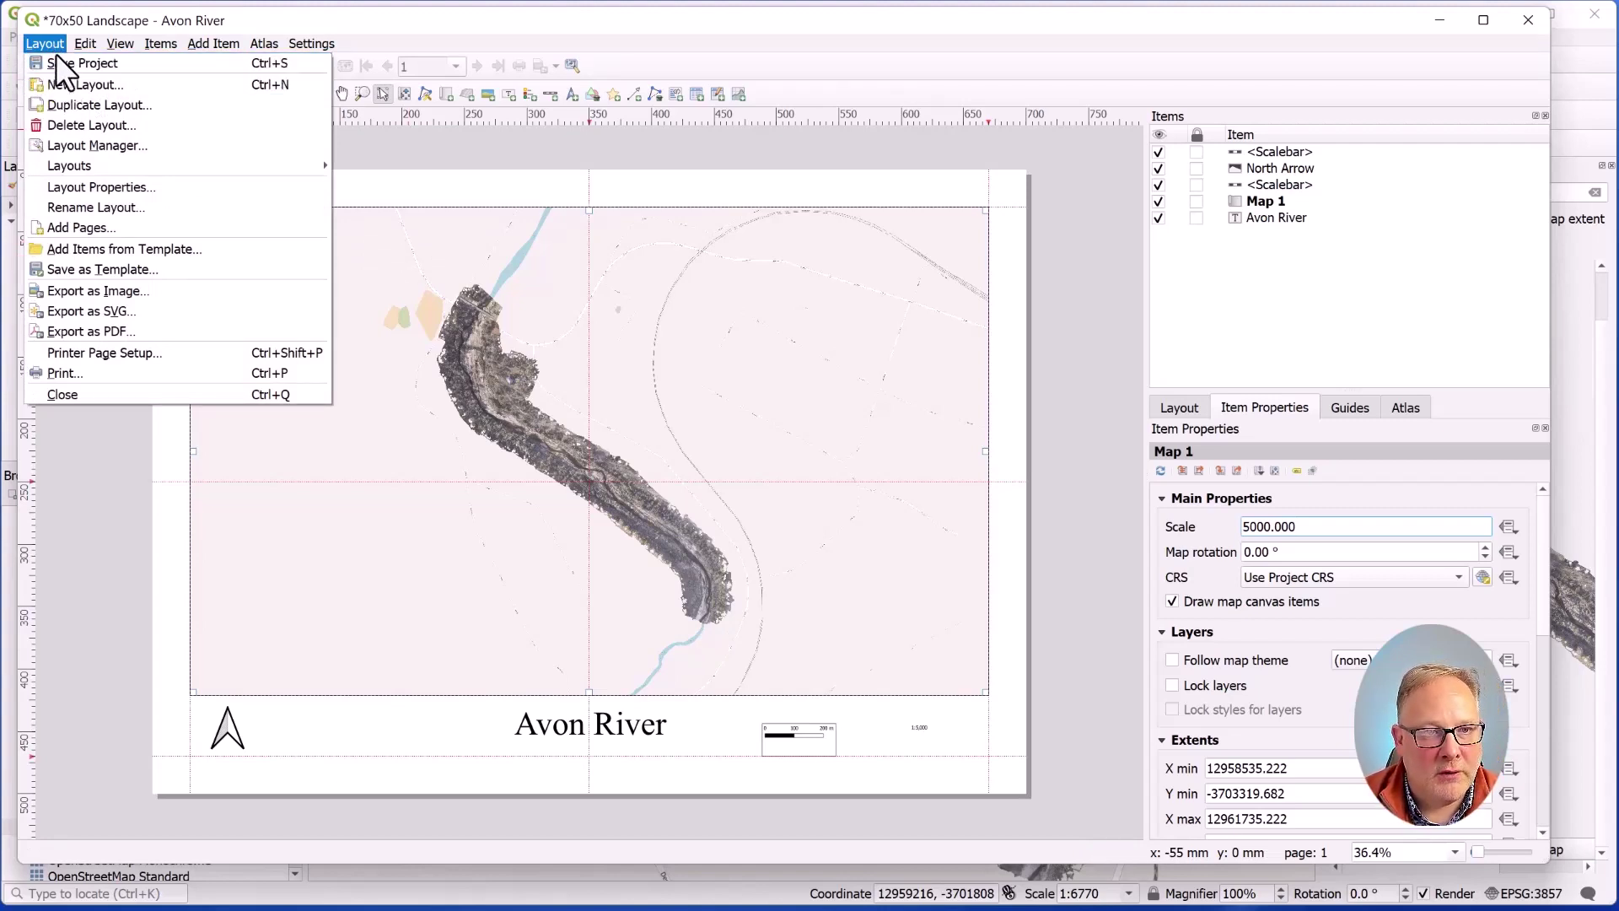
click(106, 103)
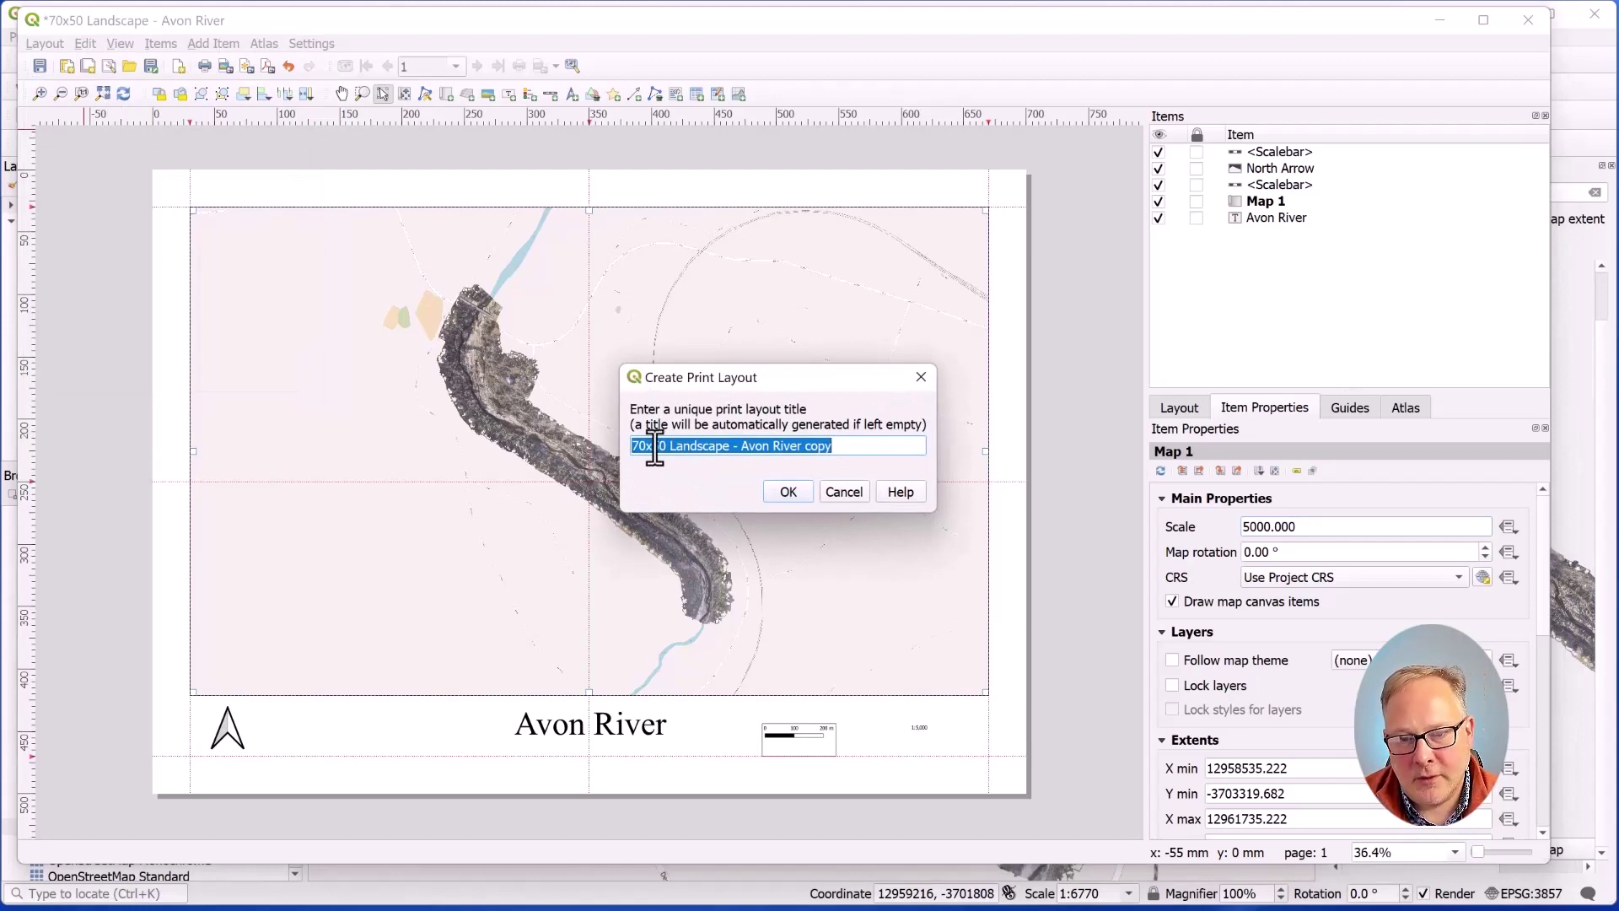
mouse_move(636, 449)
mouse_down()
mouse_move(623, 446)
mouse_move(659, 446)
mouse_up()
text(60x4)
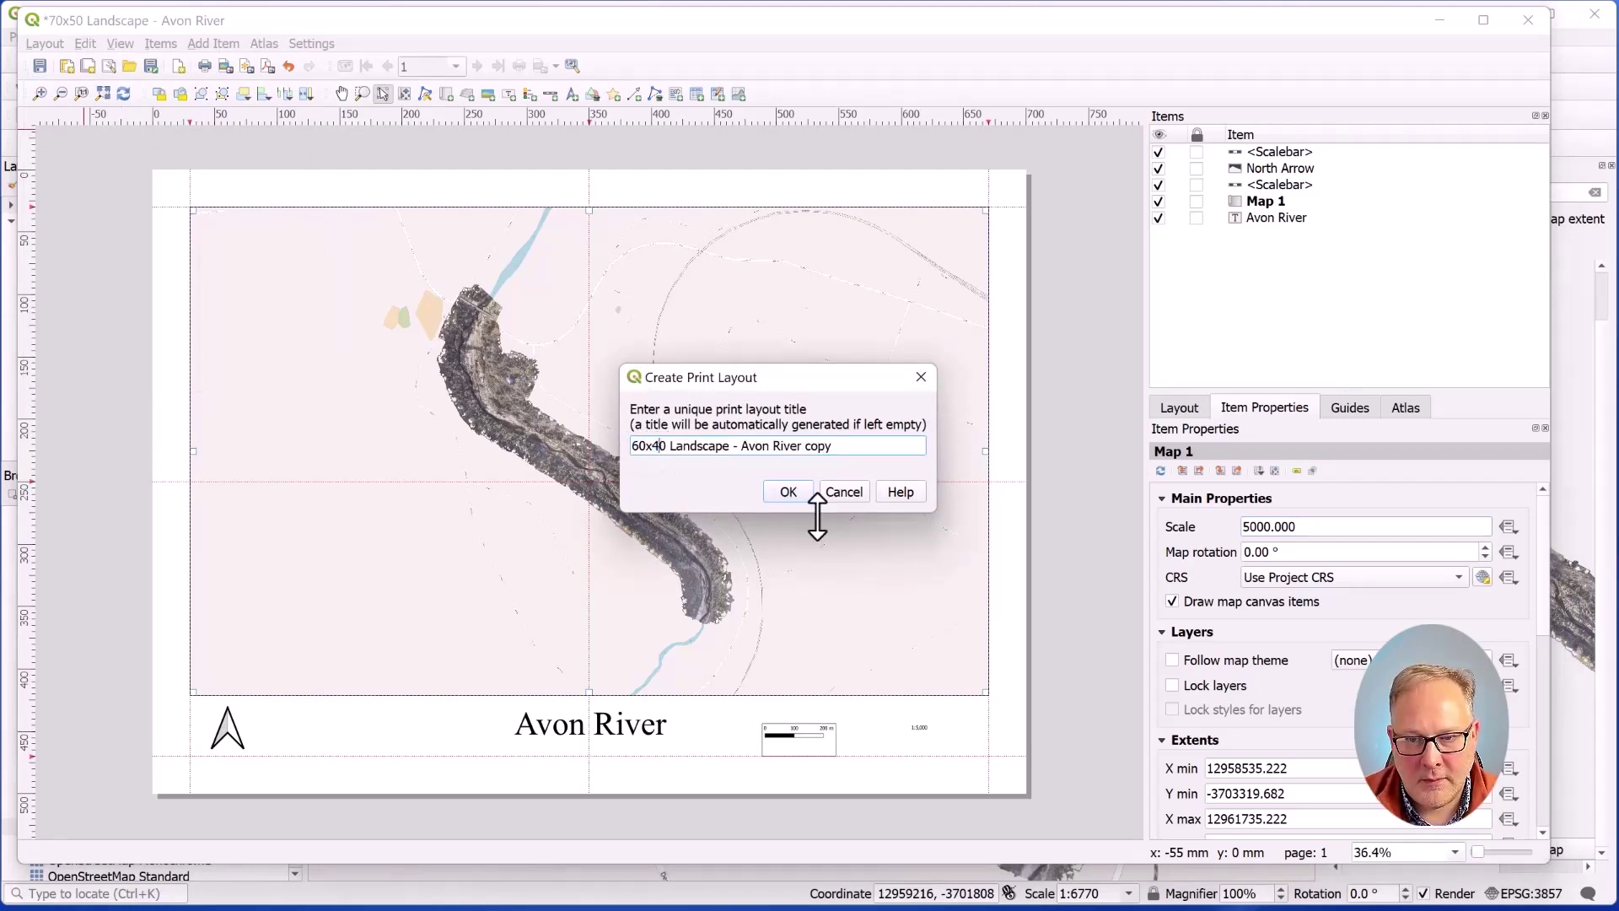
click(784, 491)
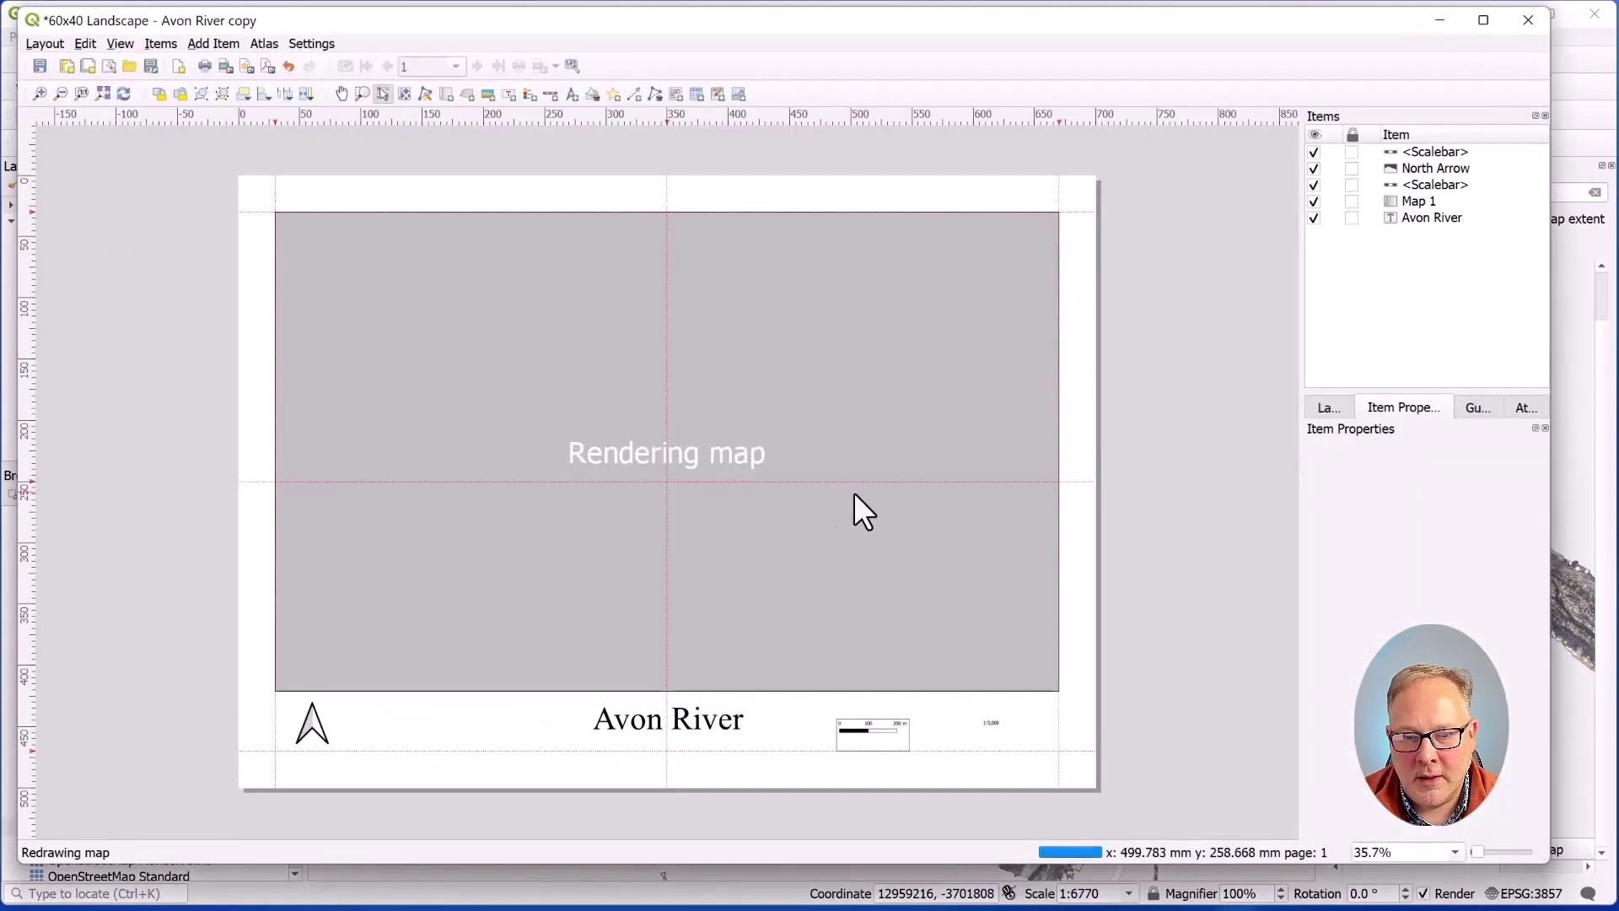
Make the copied layout's page a custom 60 cm wide by 40 cm high sheet in Page Properties
right_click(1072, 431)
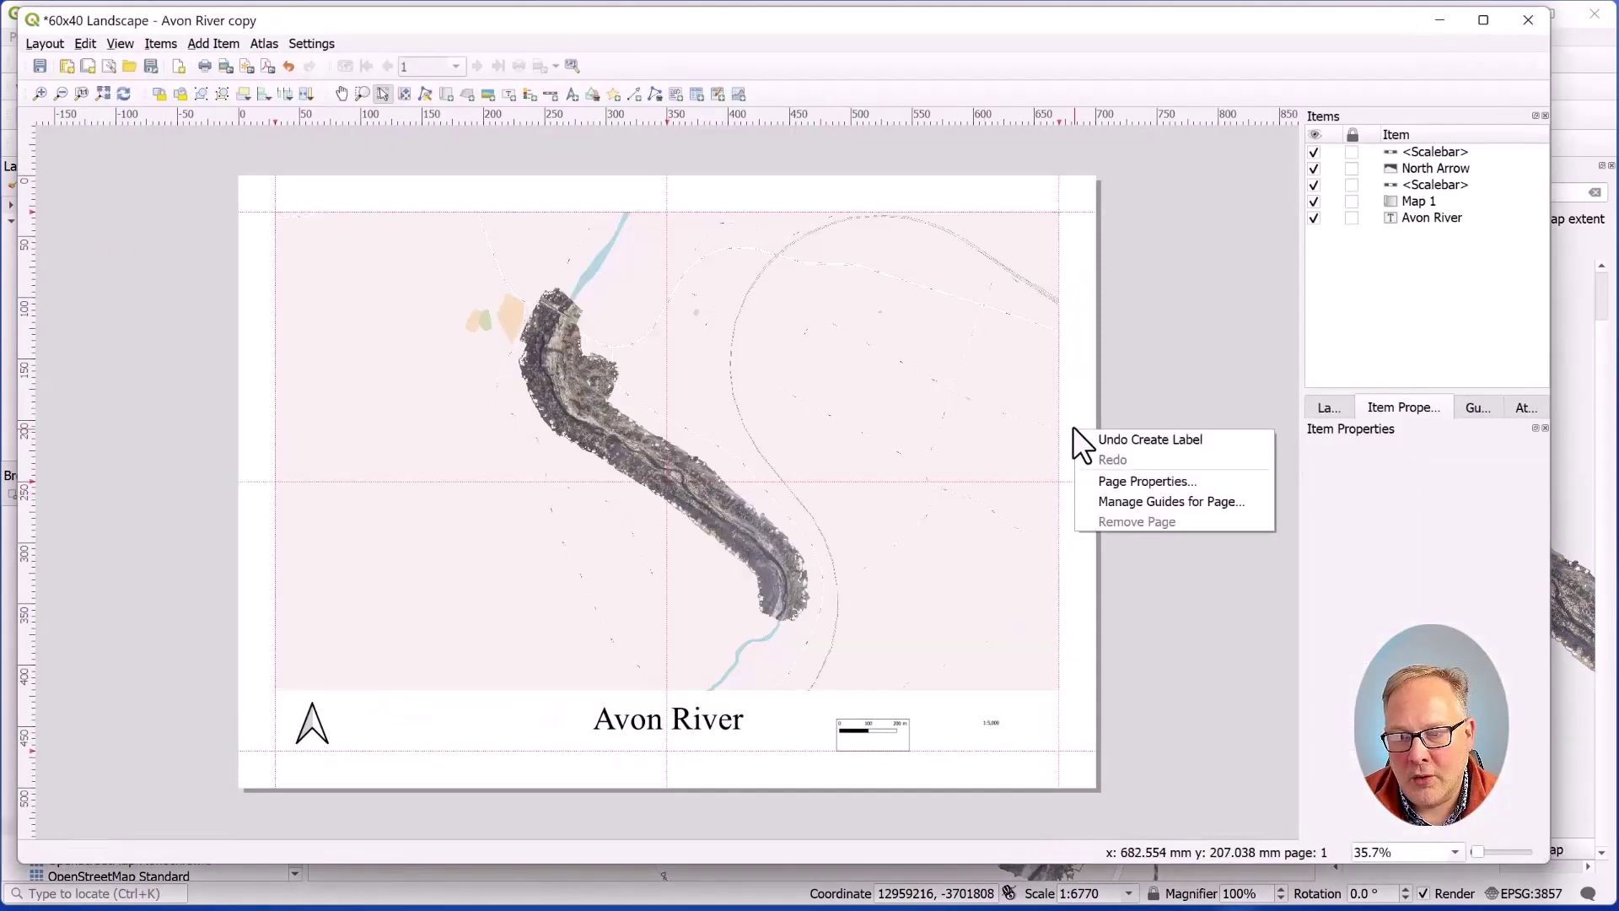
click(1152, 484)
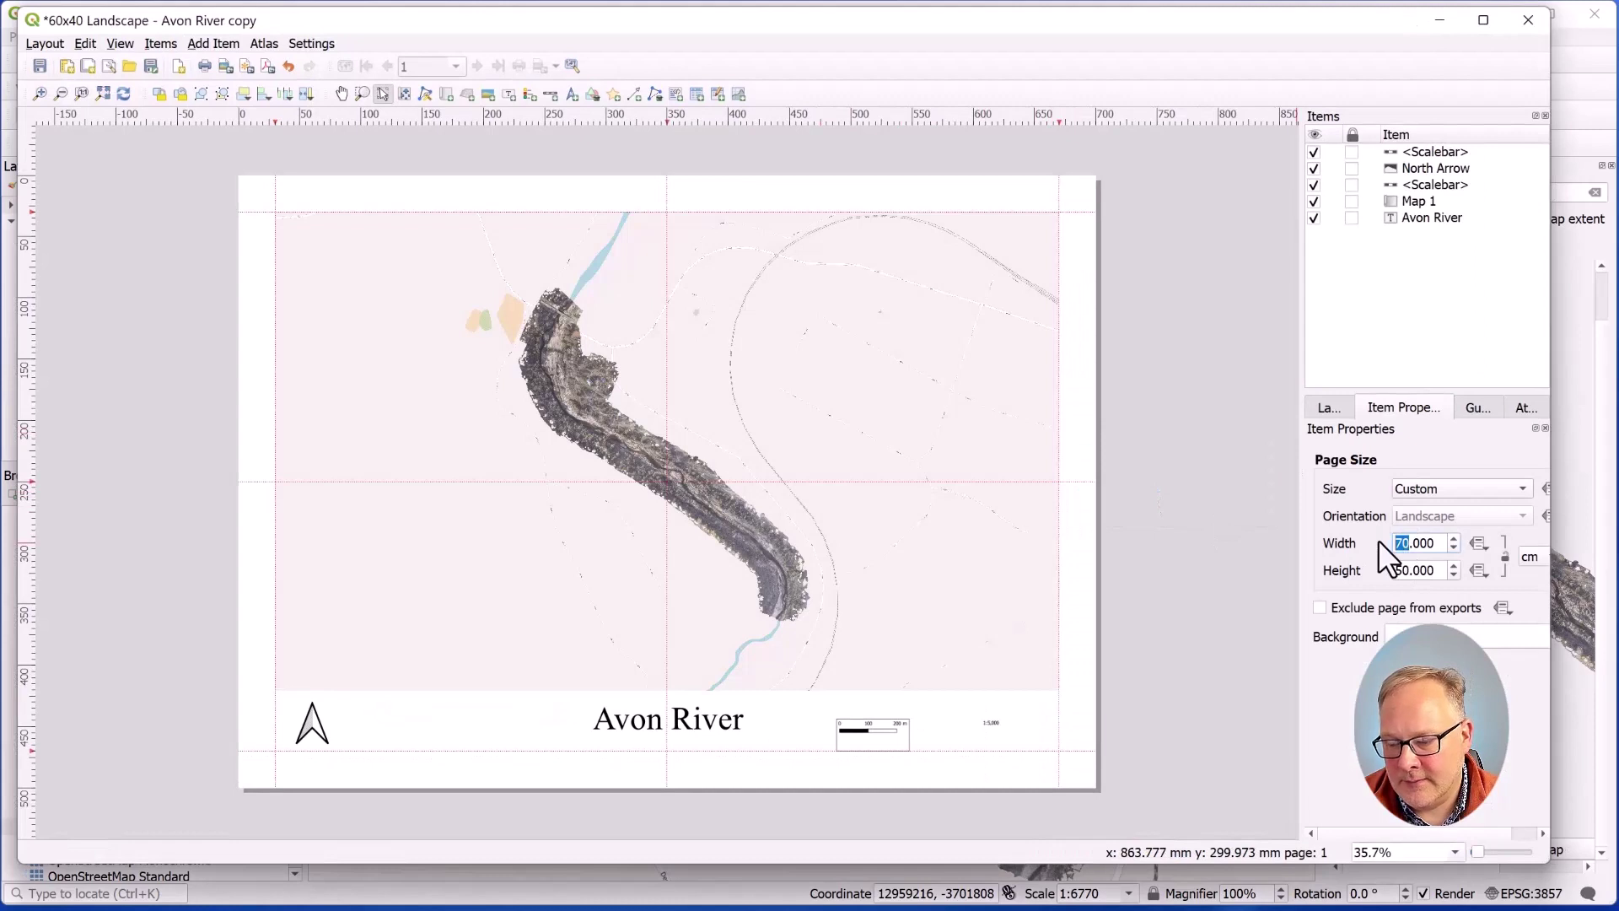
text(60)
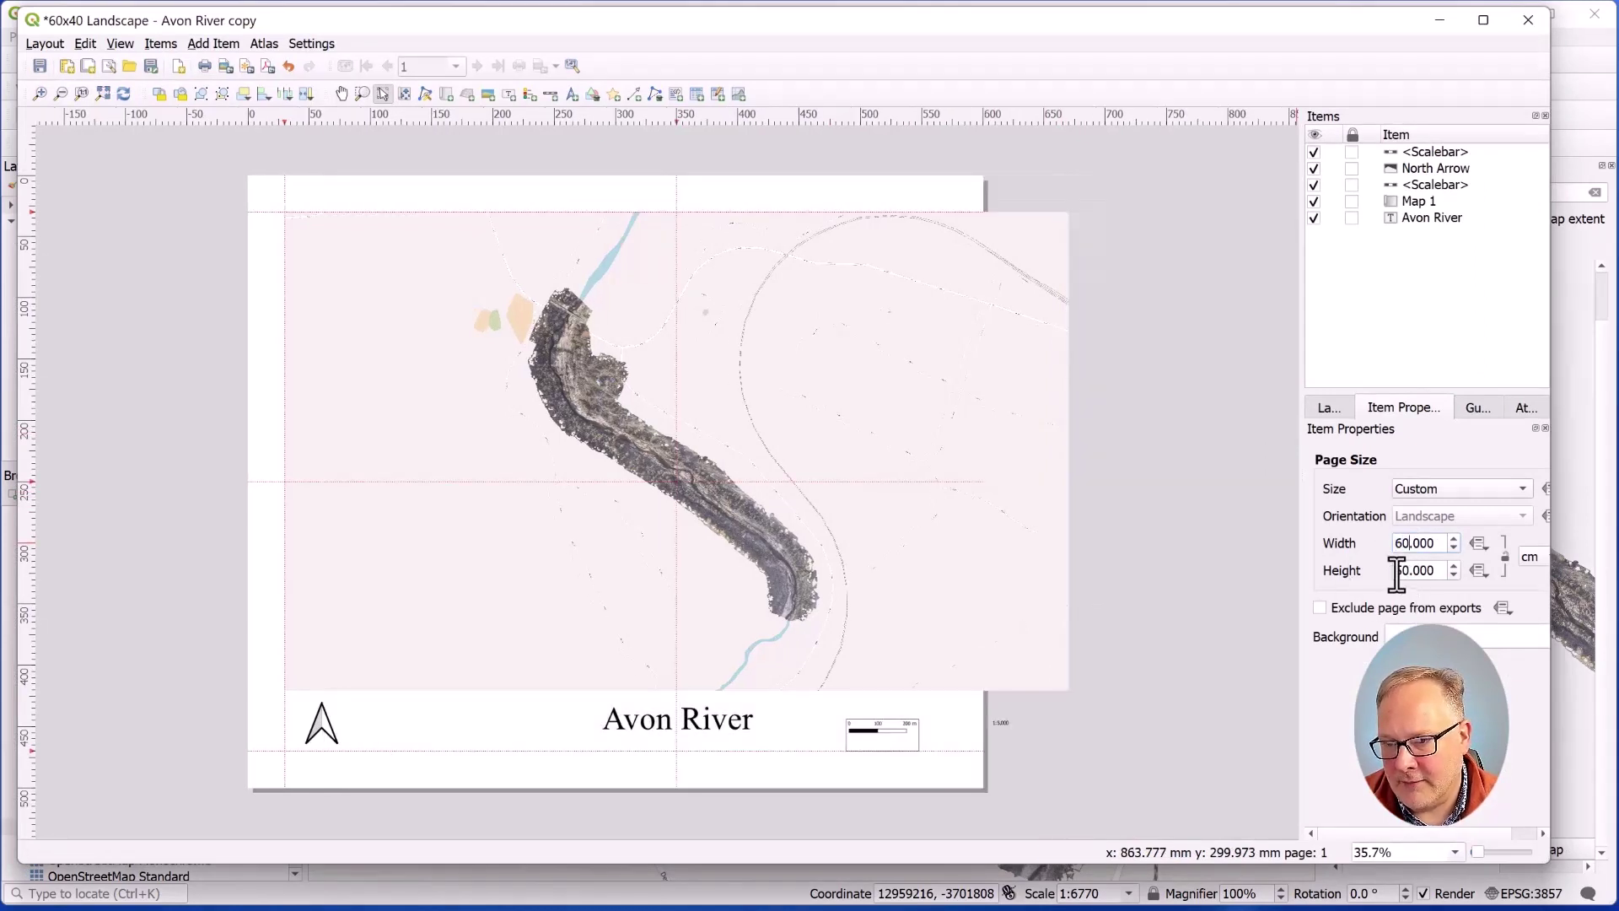
text(10)
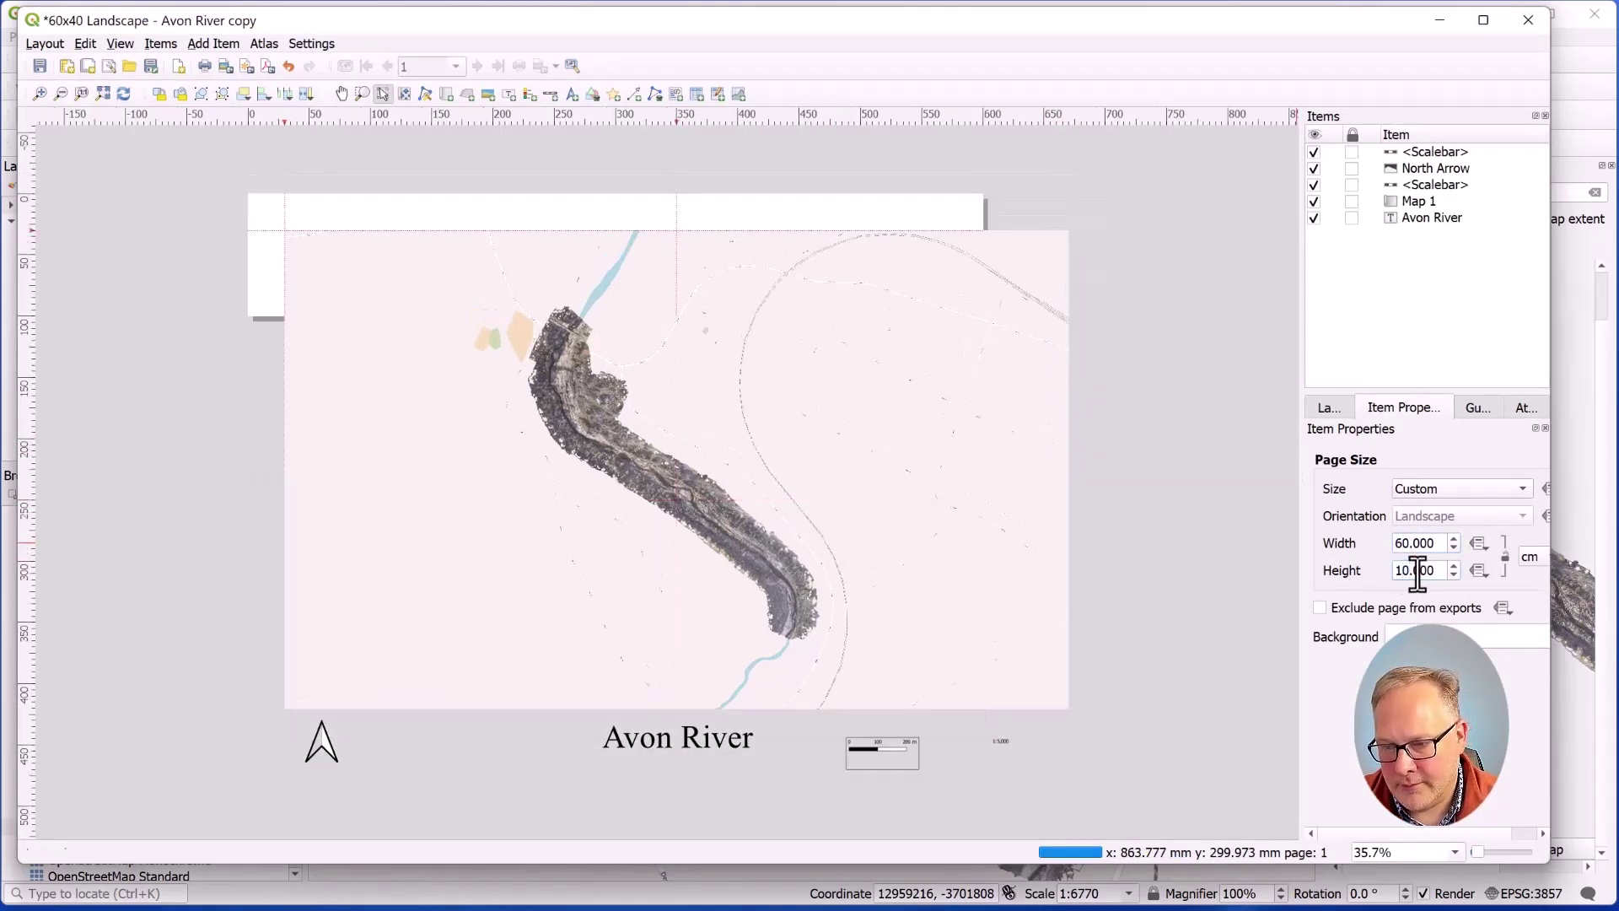
key(BackSpace)
key(BackSpace)
key(Return)
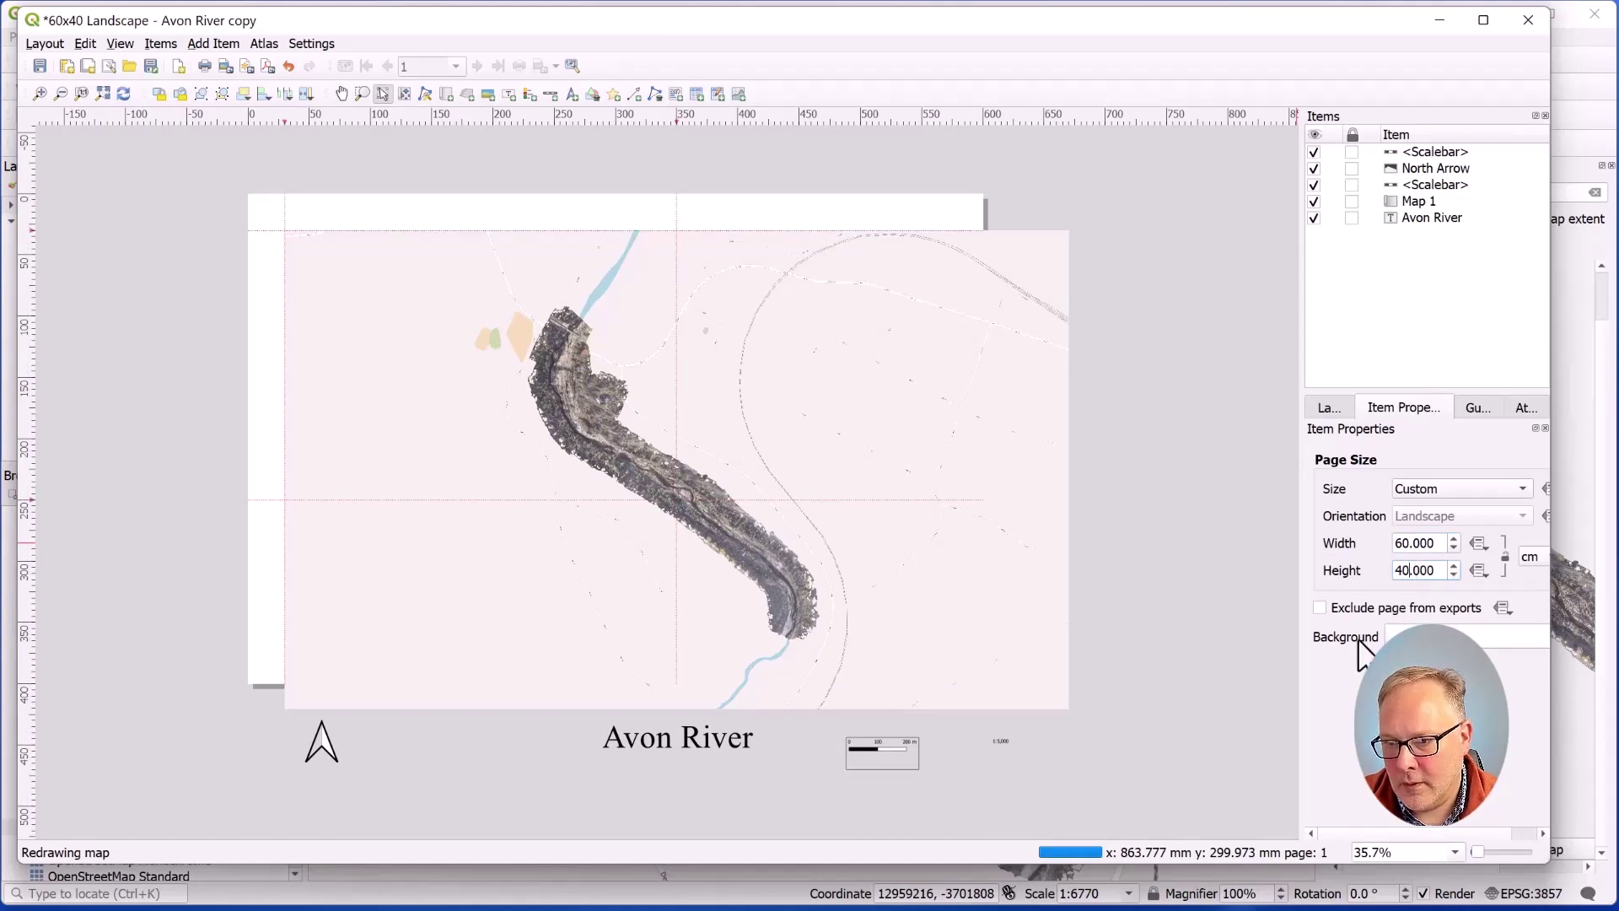
Drag Map 1's corner inward to fit the 60 × 40 cm page, then show the Guides settings
click(953, 517)
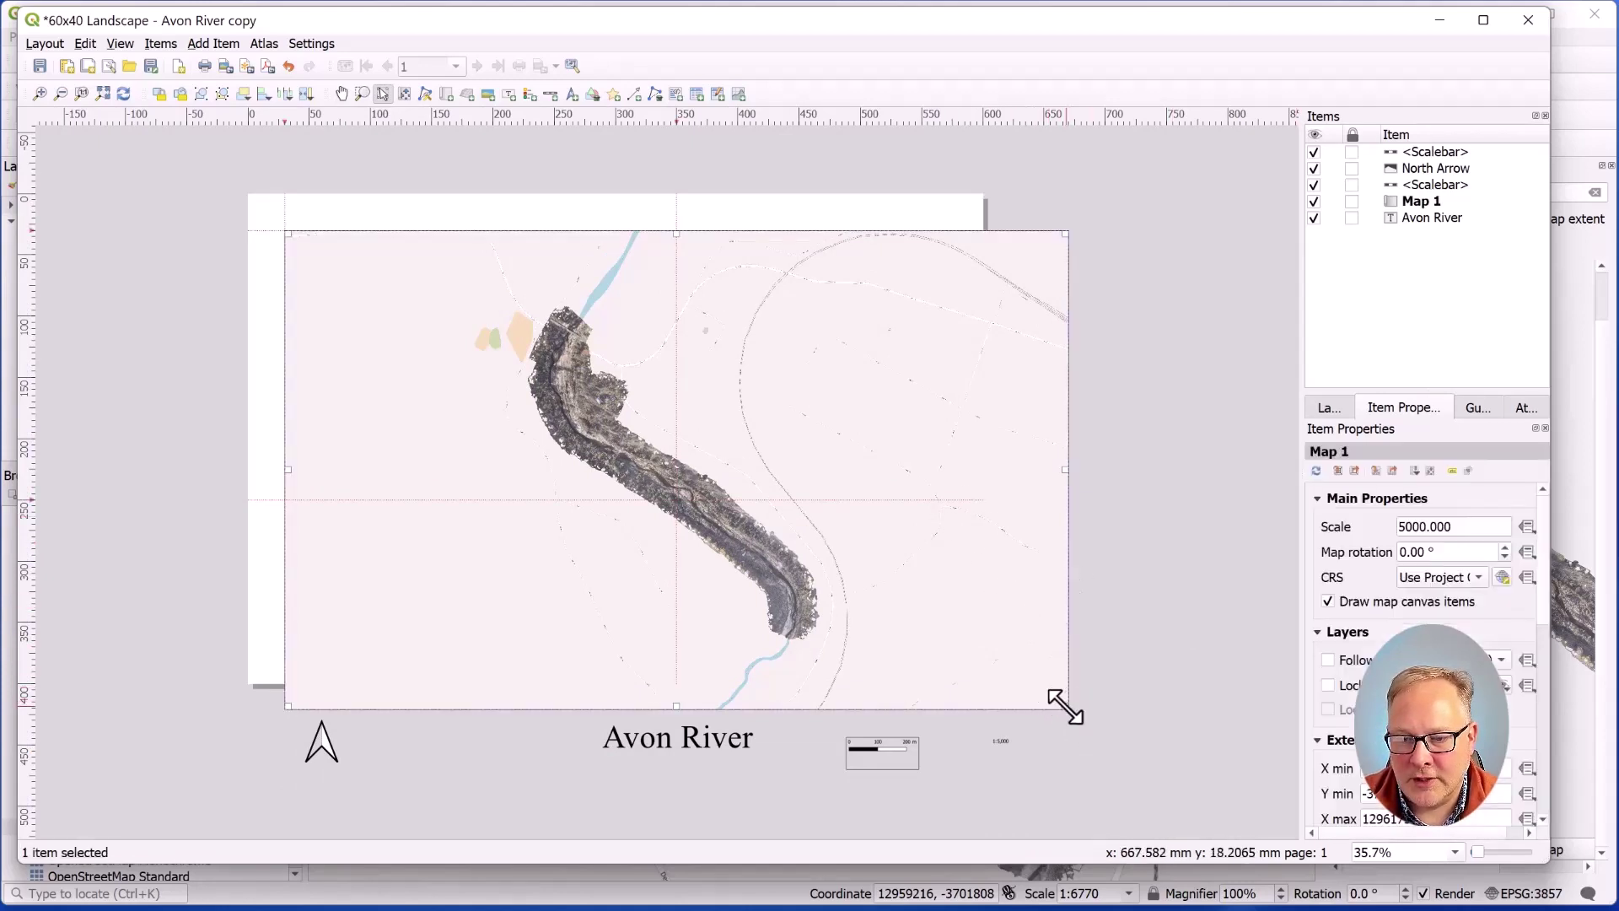
drag(1064, 707, 942, 613)
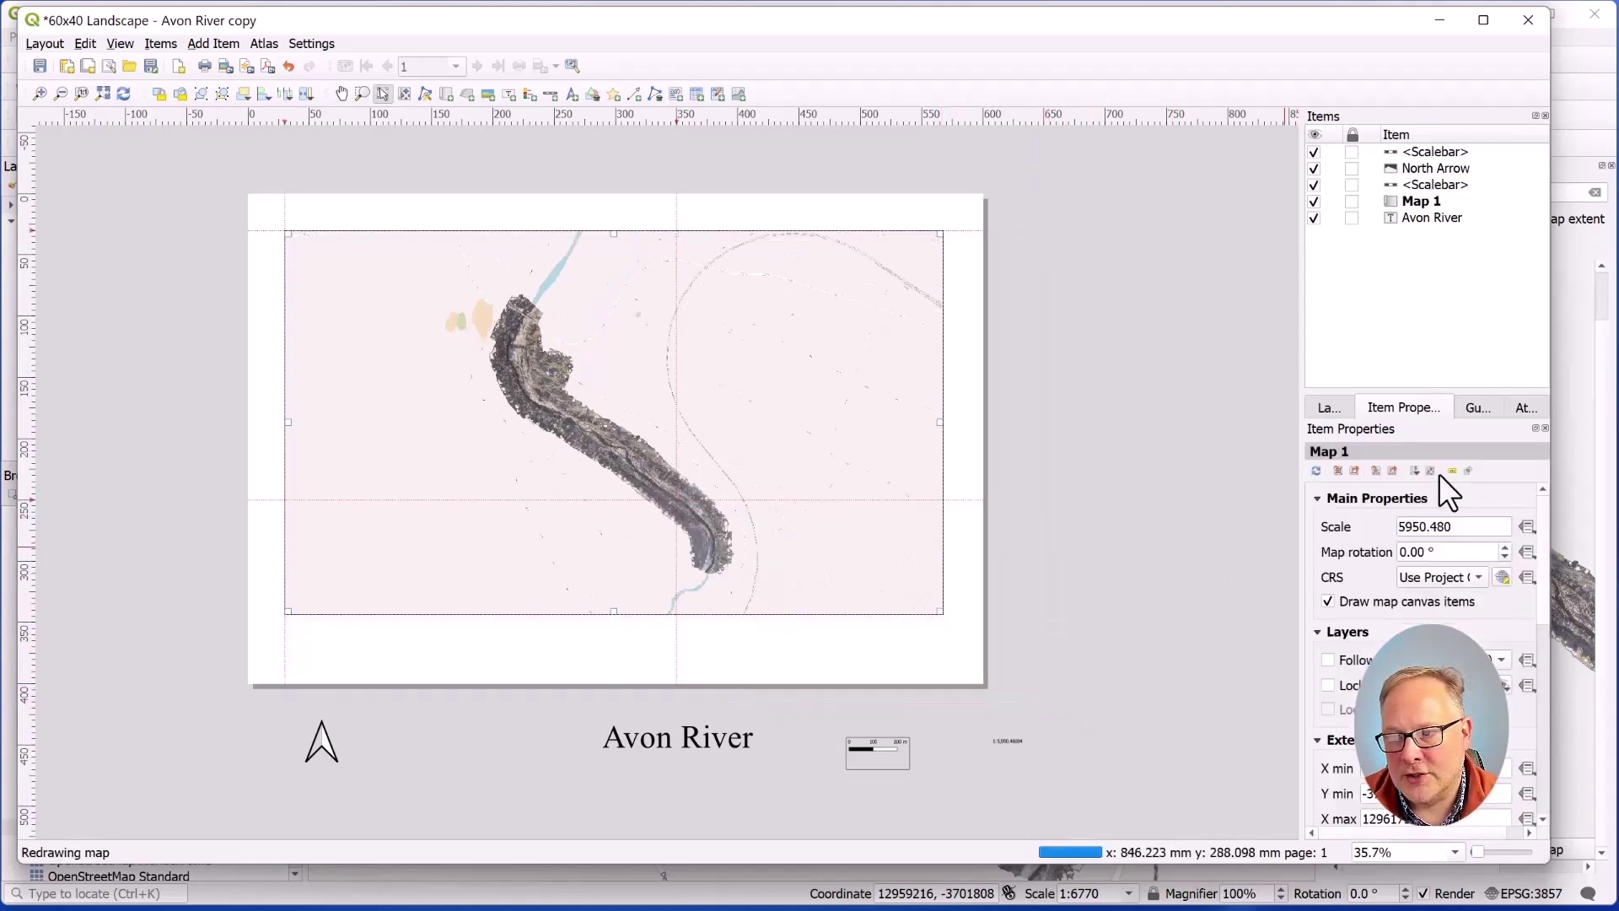
click(1492, 407)
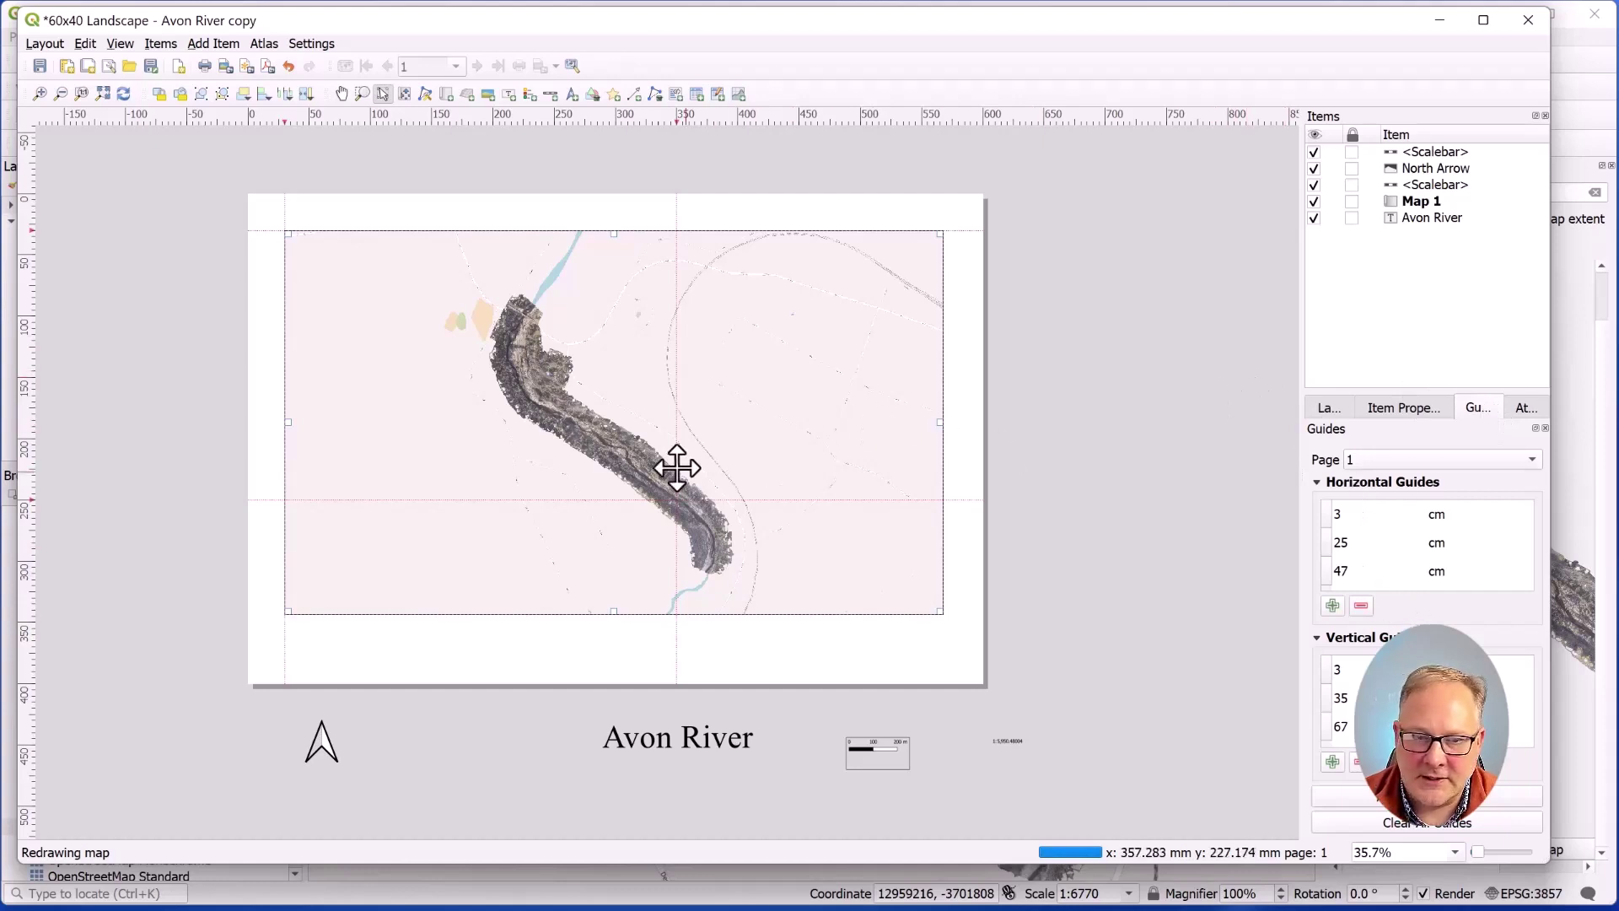